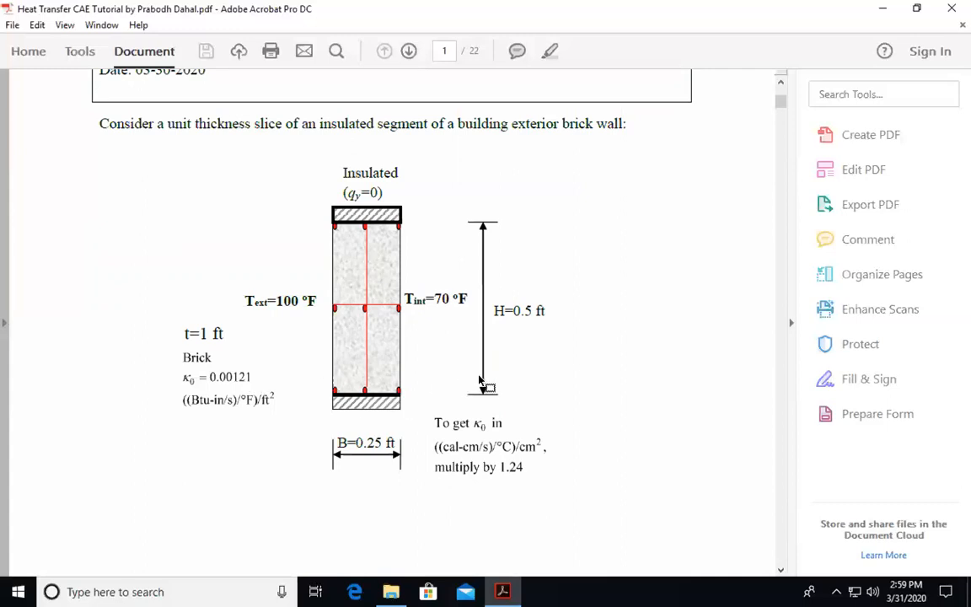
# - Search the Windows Start menu for 'aba' to find Abaqus CAE
pyautogui.click(18, 591)
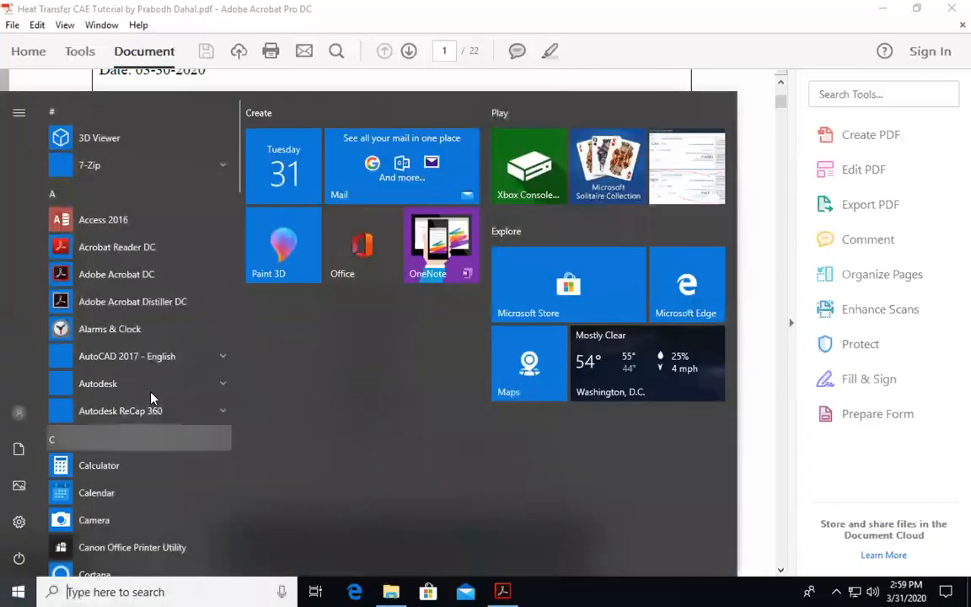
pyautogui.scroll(-3, 154, 396)
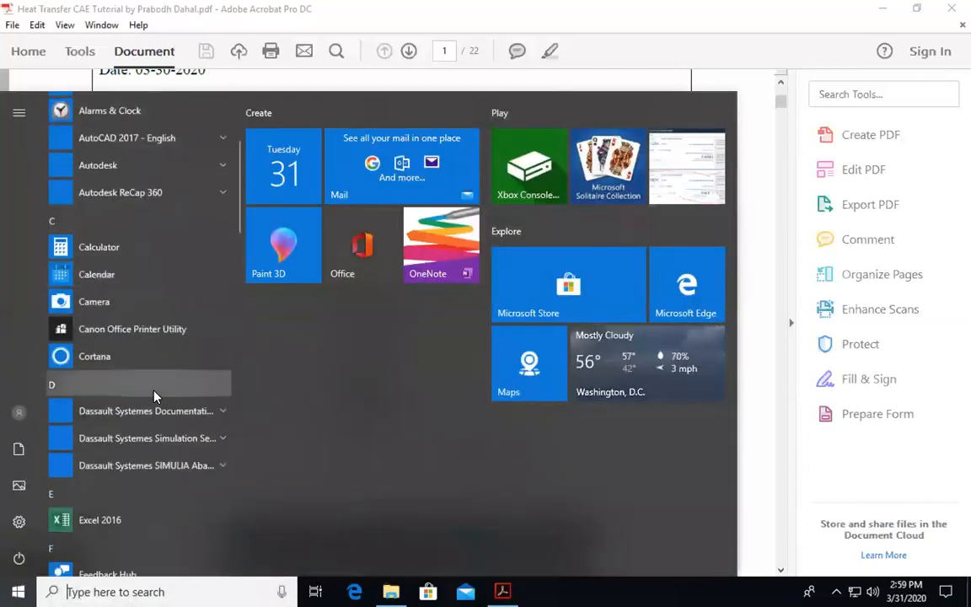
pyautogui.write('aba')
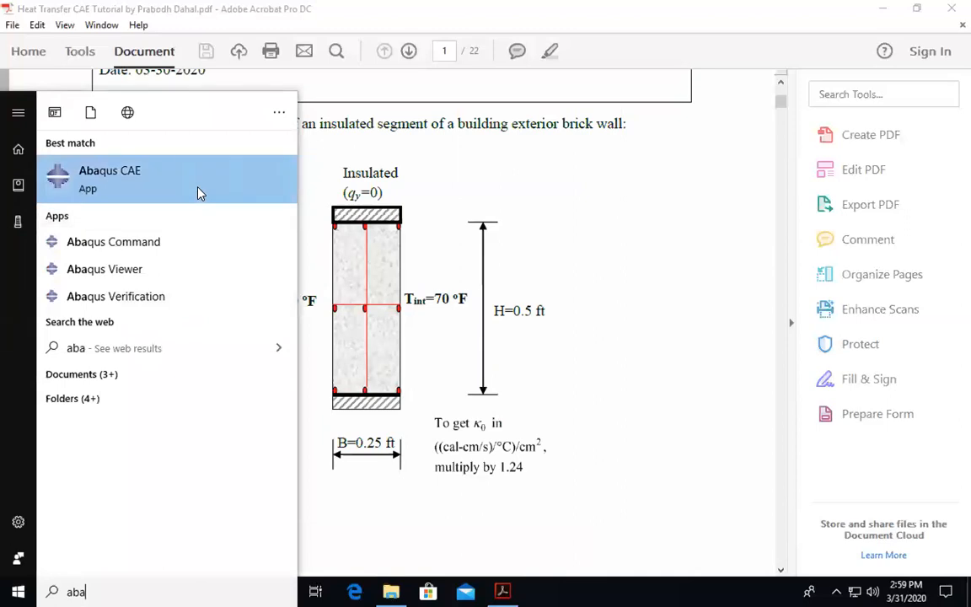
# - Launch Abaqus CAE and start a new session with a Standard/Explicit model
pyautogui.click(200, 193)
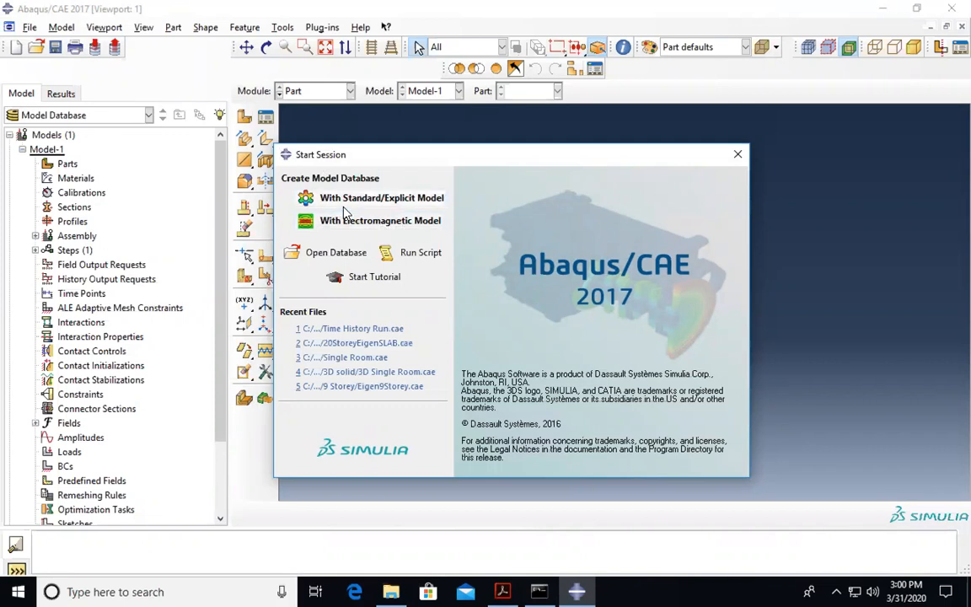
pyautogui.click(389, 201)
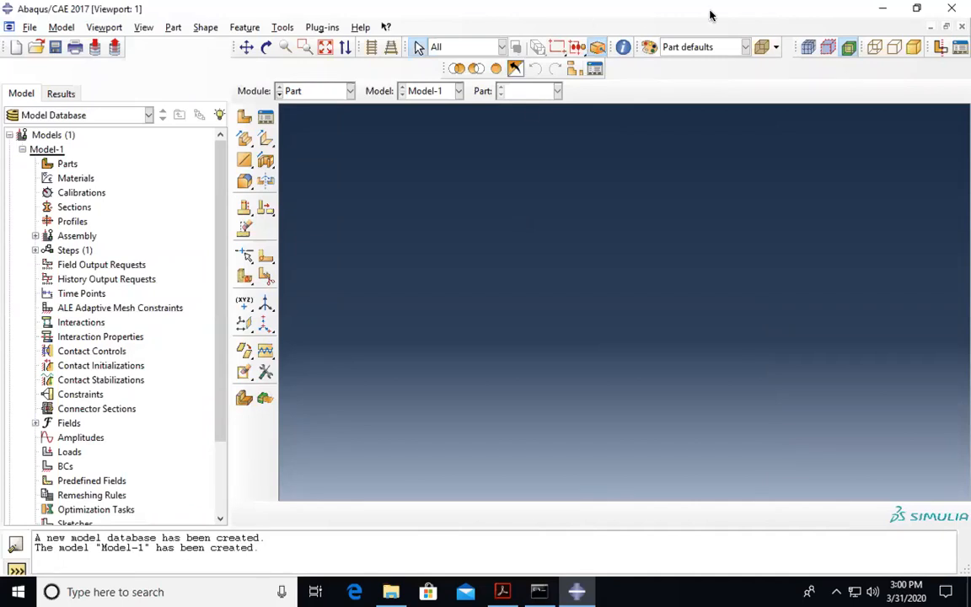
# - Bring the brick wall heat transfer tutorial PDF to the front in Acrobat
pyautogui.moveTo(693, 12)
pyautogui.click(499, 589)
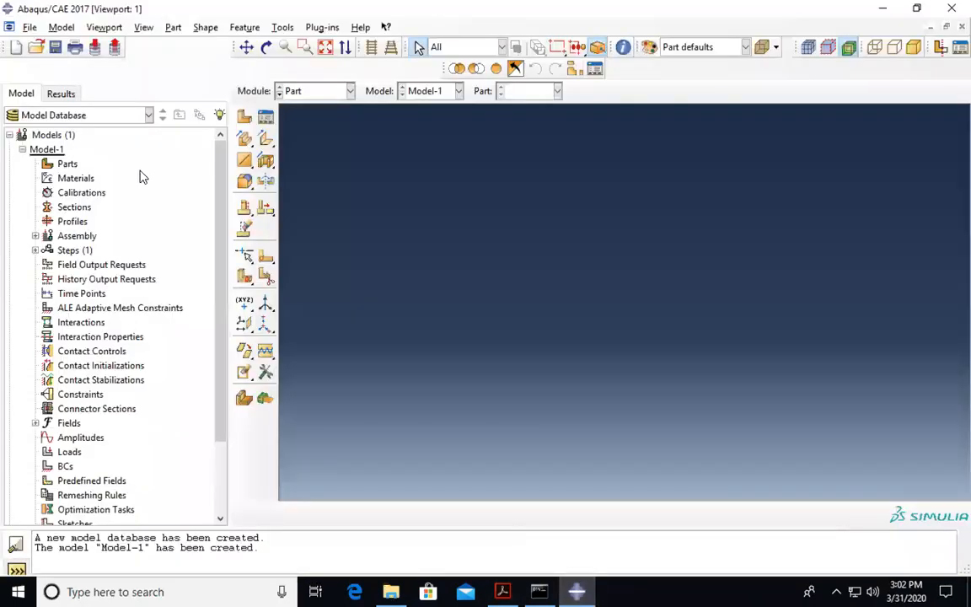
# - Create a 2D planar deformable shell part named Wall with approximate size 1
pyautogui.doubleClick(66, 163)
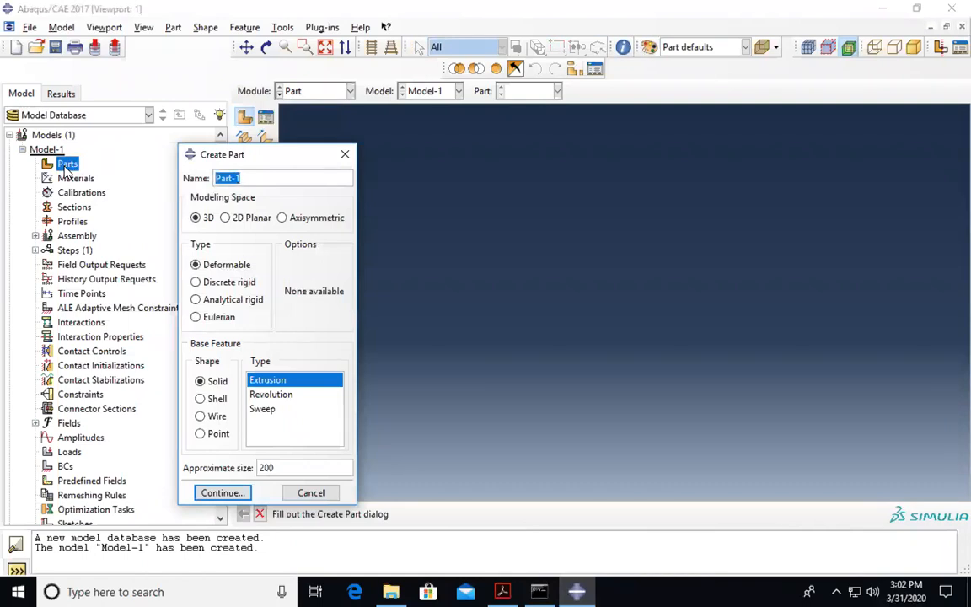
pyautogui.write('Wall')
pyautogui.click(226, 218)
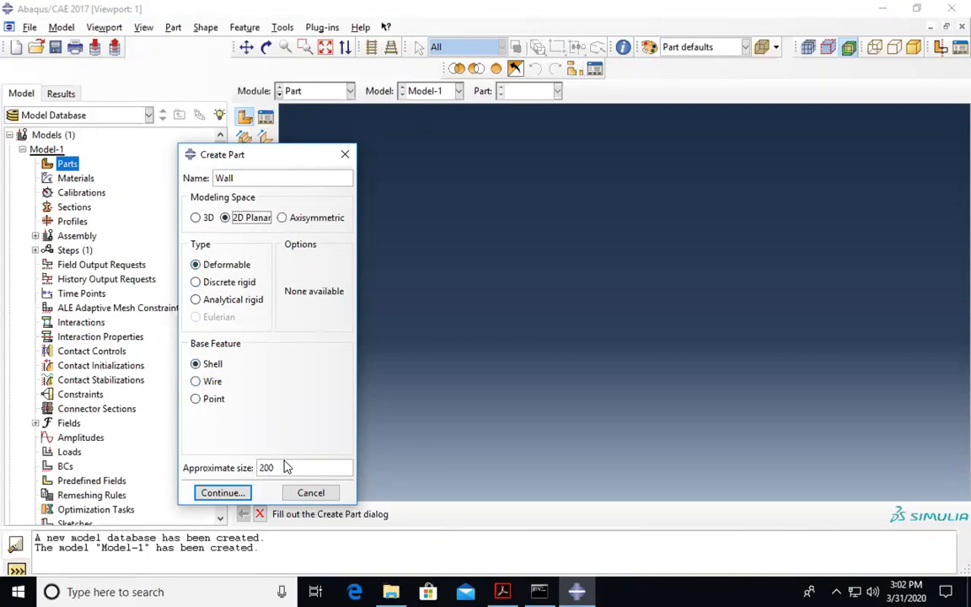
pyautogui.moveTo(279, 467); pyautogui.dragTo(259, 468)
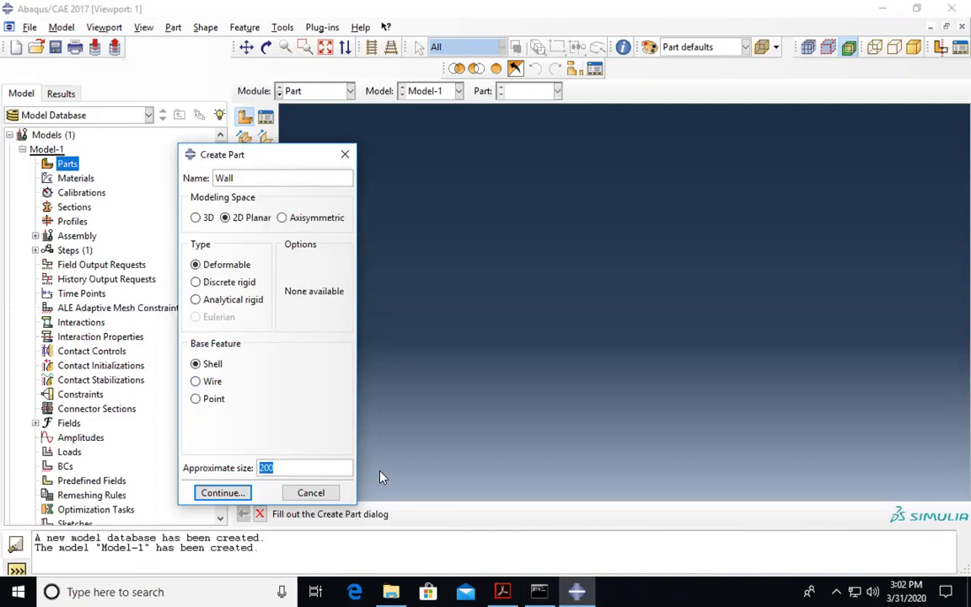
pyautogui.write('1')
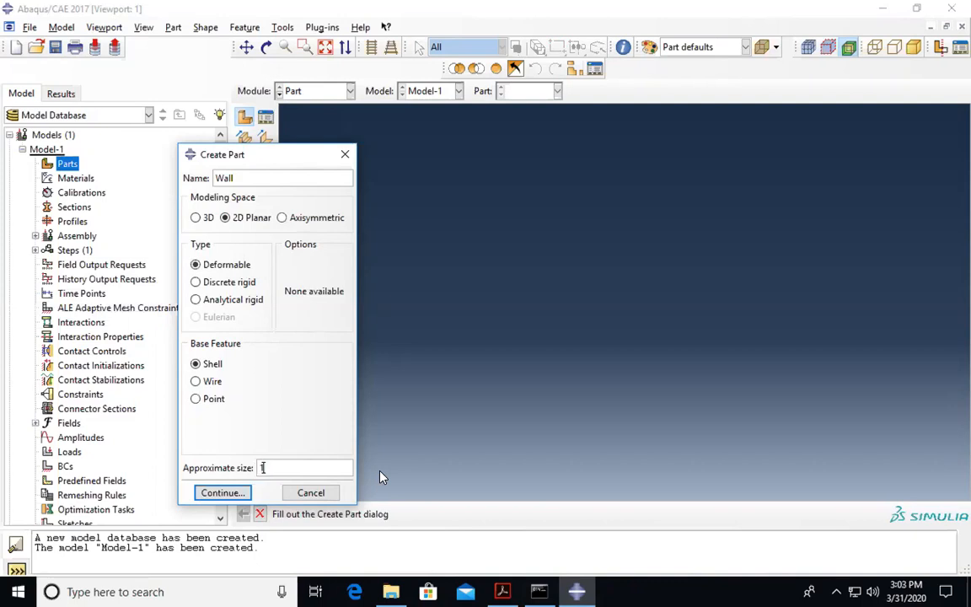
pyautogui.click(221, 493)
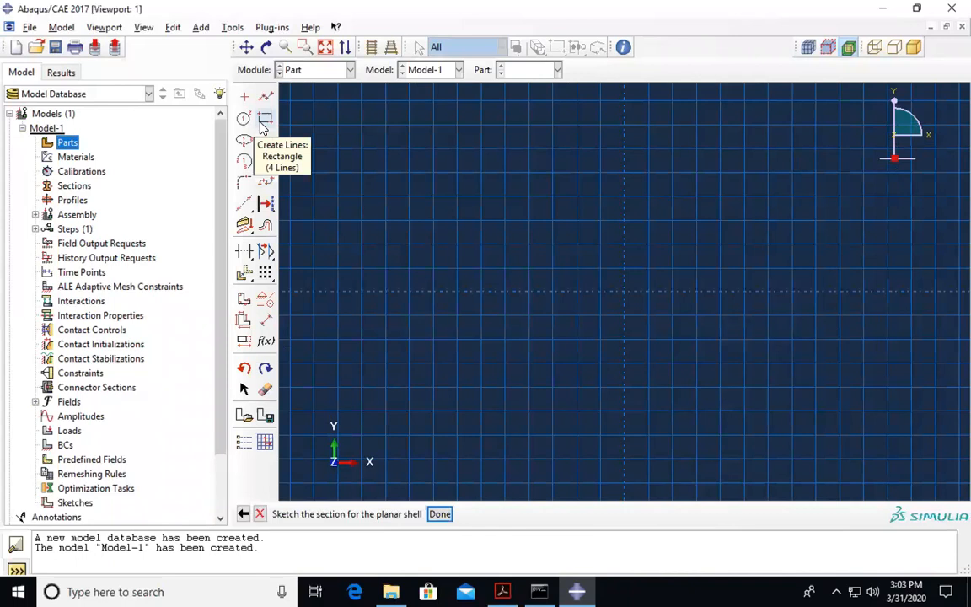
# - Check the wall dimensions in the PDF, then start a rectangle in the Wall sketch
pyautogui.click(504, 592)
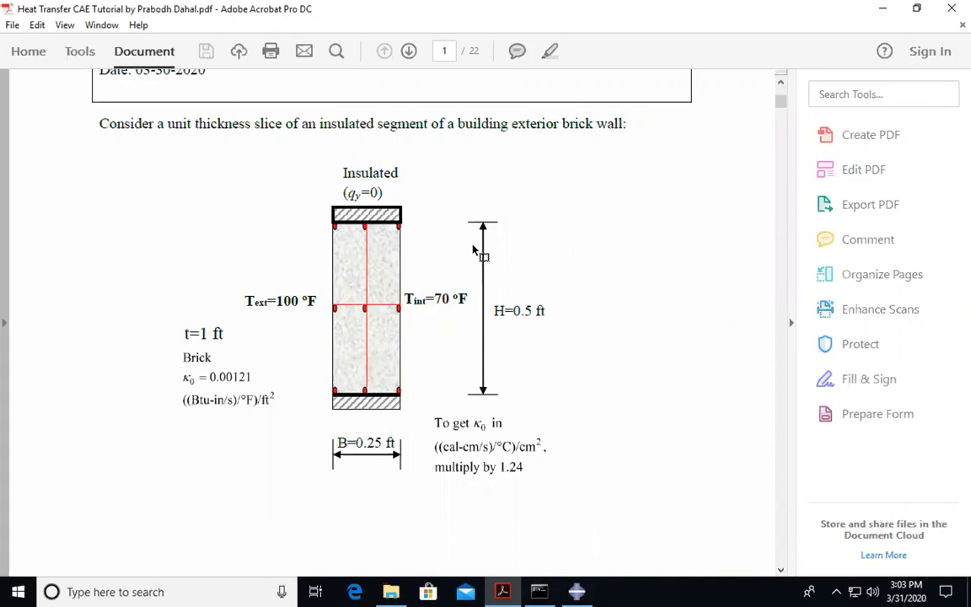
pyautogui.click(581, 591)
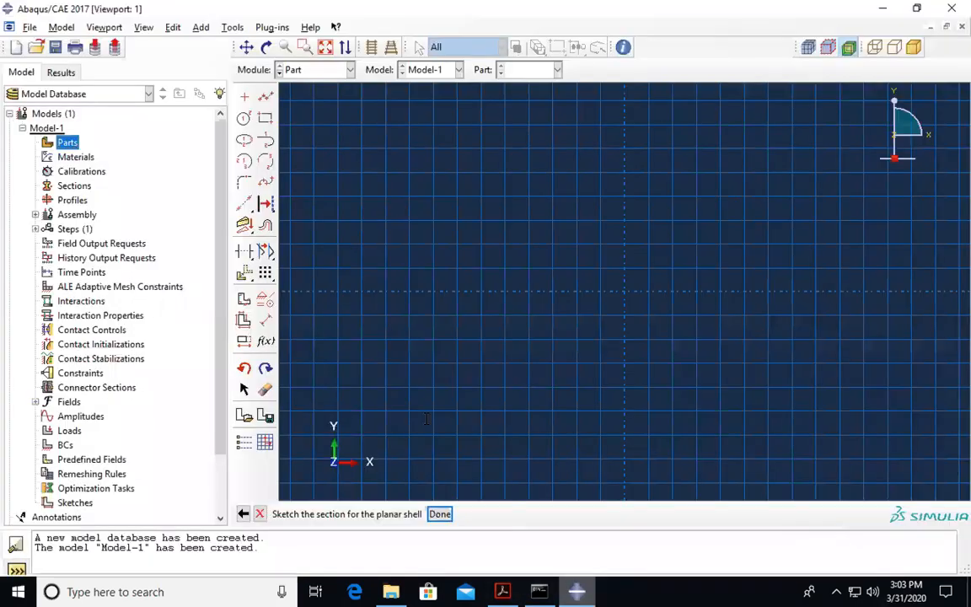
pyautogui.click(267, 118)
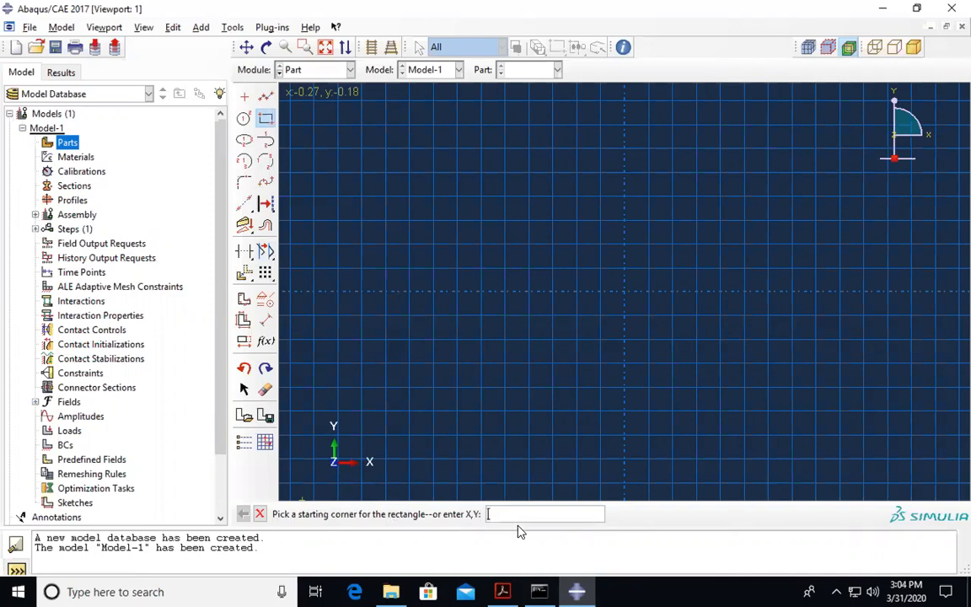
# - Draw the wall rectangle from corner (0, 0) to (0.25, 0.5)
pyautogui.write('0,0')
pyautogui.press('Return')
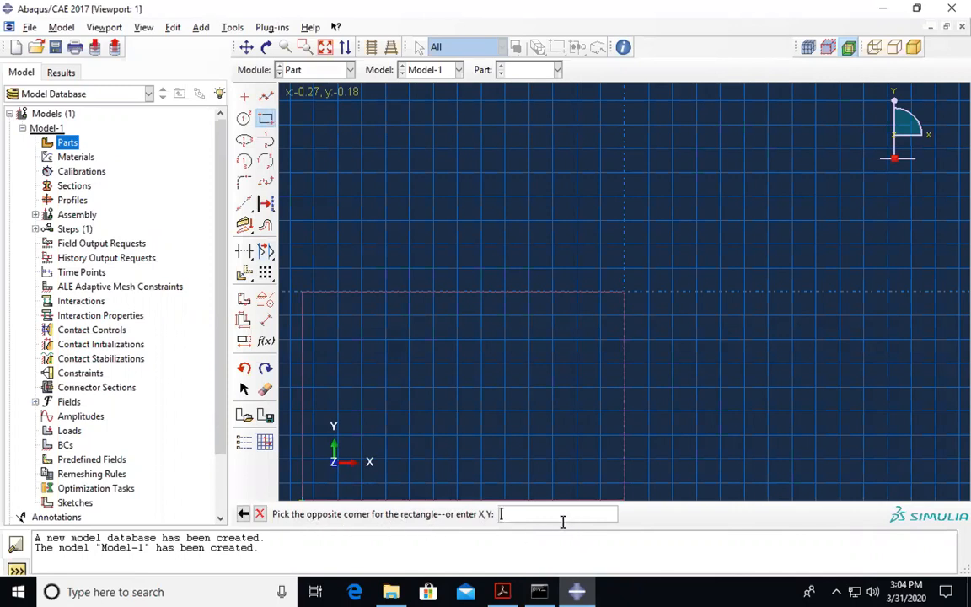
pyautogui.write('.25,0.5')
pyautogui.click(501, 592)
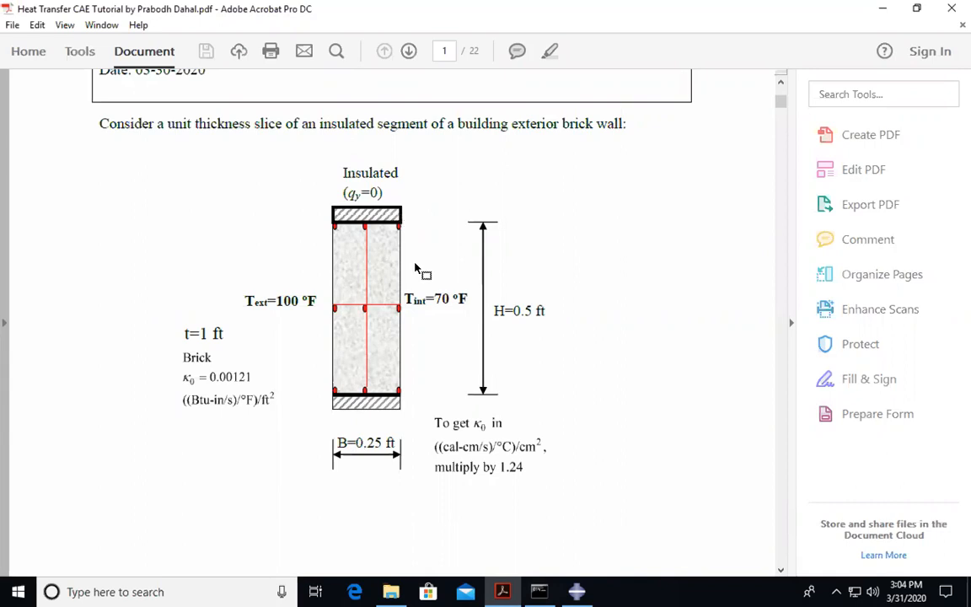
pyautogui.click(577, 592)
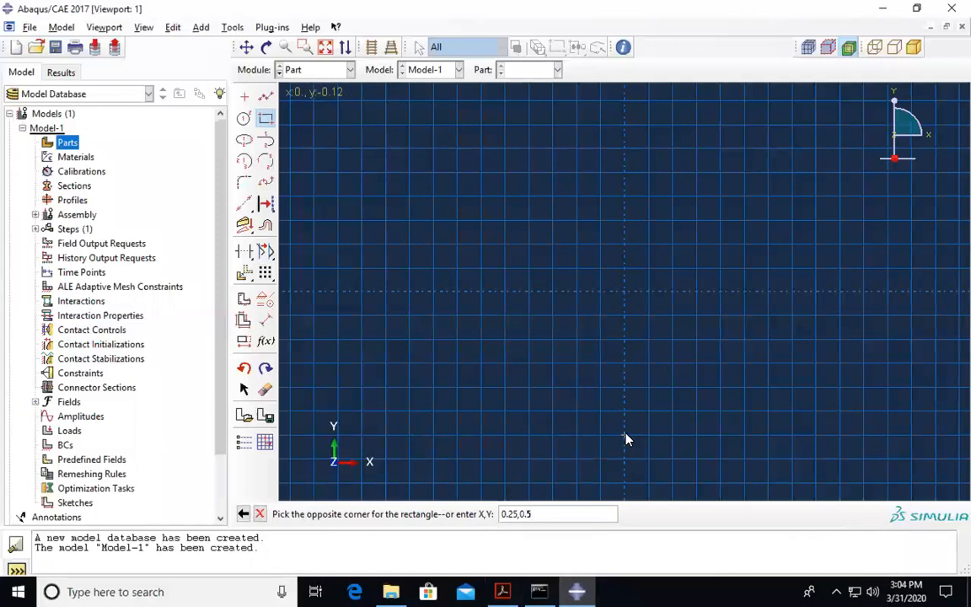
pyautogui.press('Return')
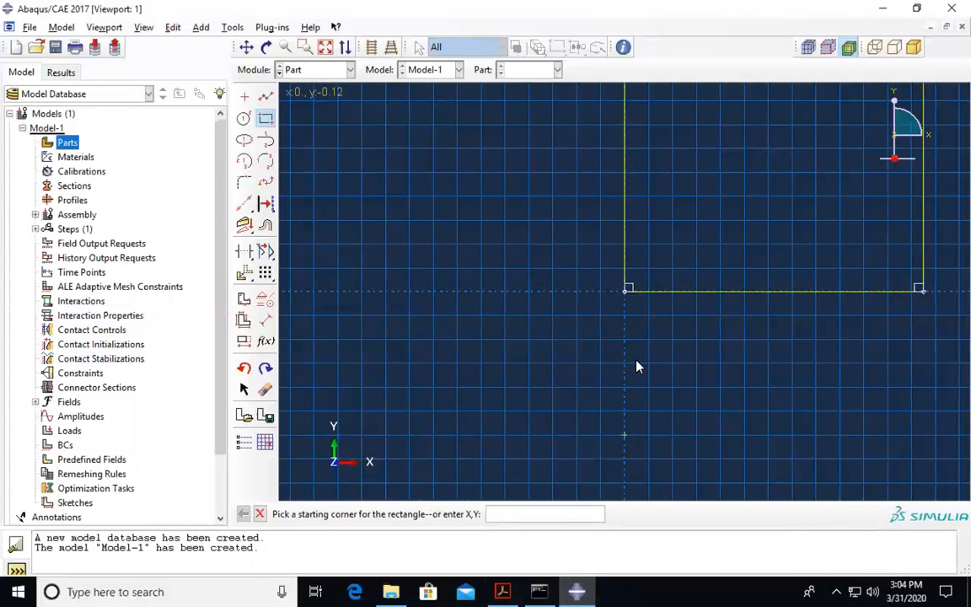
pyautogui.scroll(1, 633, 367)
pyautogui.scroll(2, 637, 364)
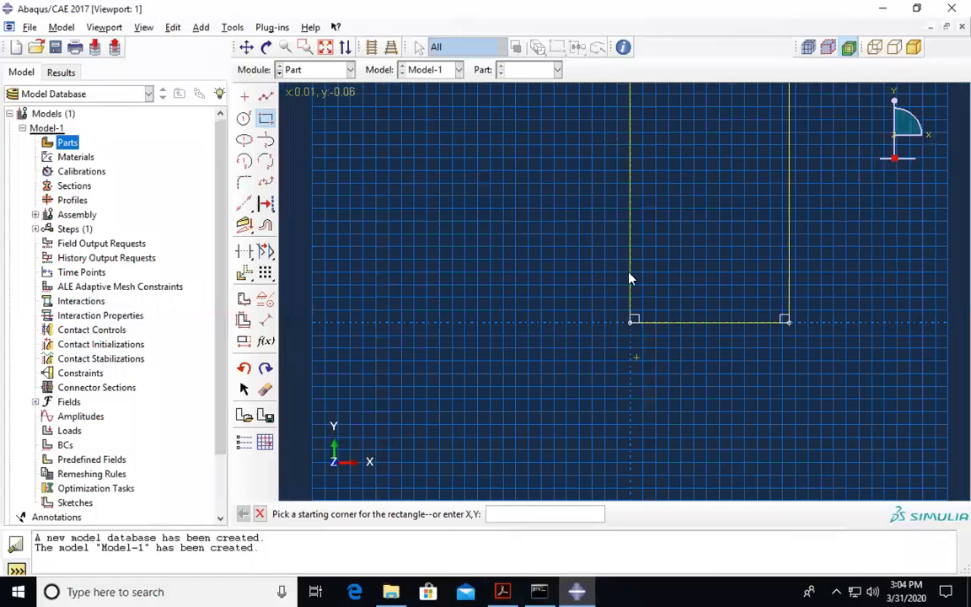
pyautogui.scroll(1, 634, 295)
pyautogui.scroll(1, 641, 258)
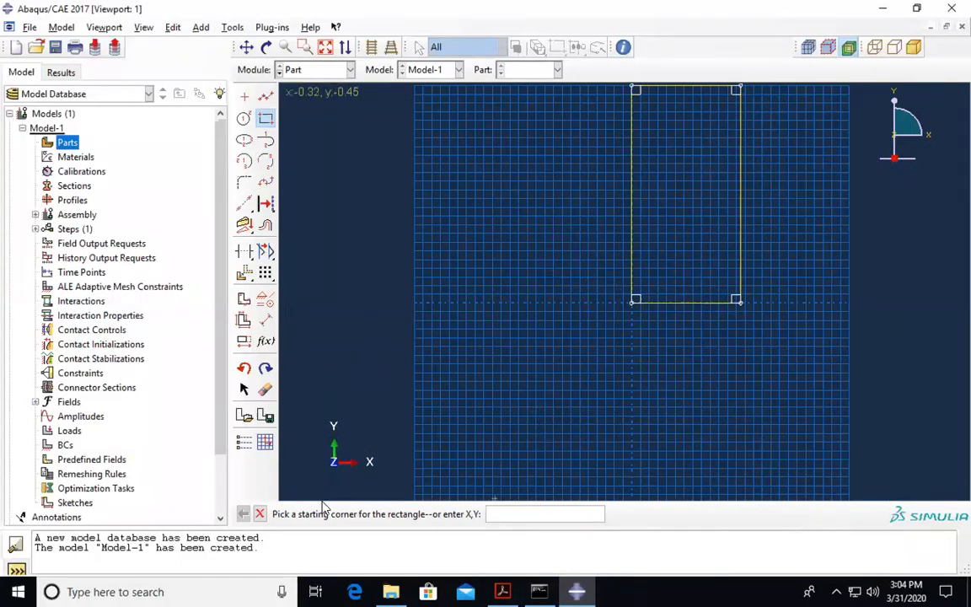
pyautogui.click(261, 515)
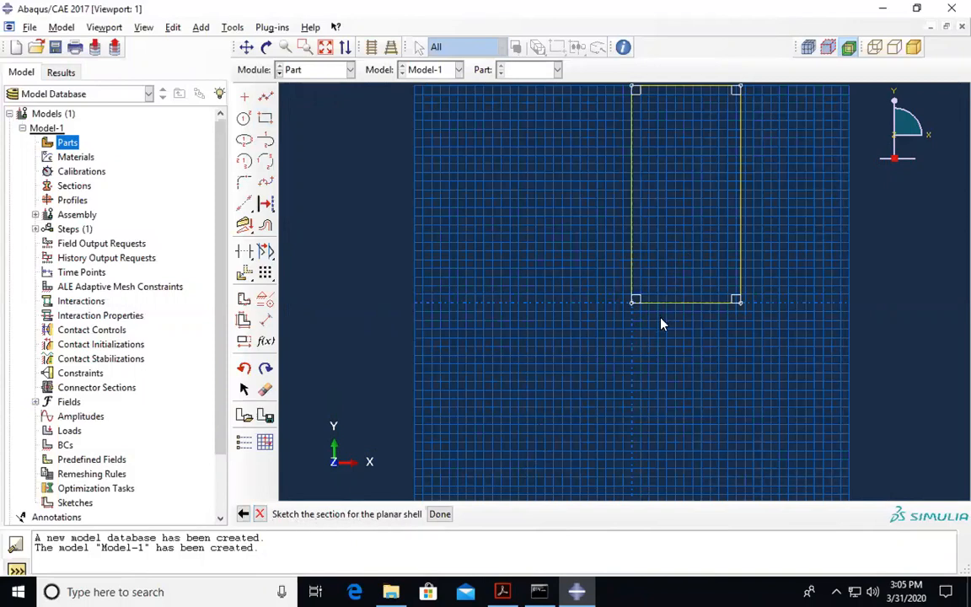
# - Finish the sketch to create the Wall part, inspect it in the model tree, and start a new material
pyautogui.click(439, 514)
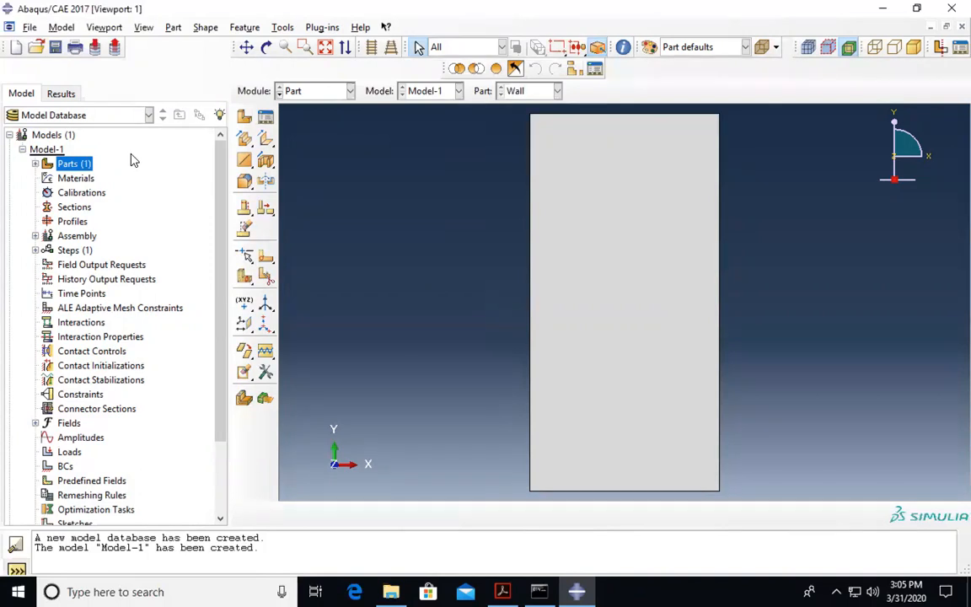
pyautogui.click(35, 163)
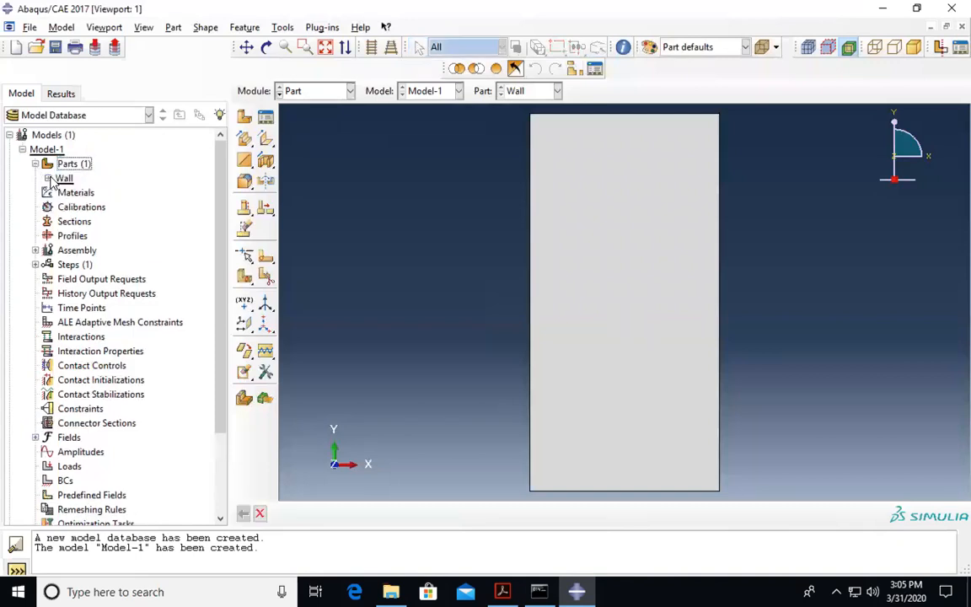
pyautogui.click(48, 178)
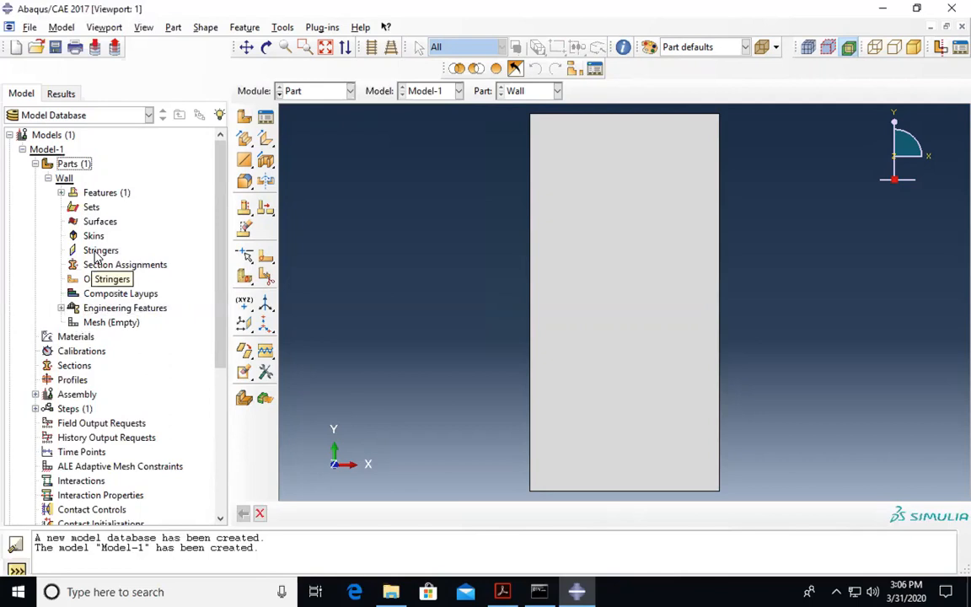
pyautogui.scroll(-2, 97, 239)
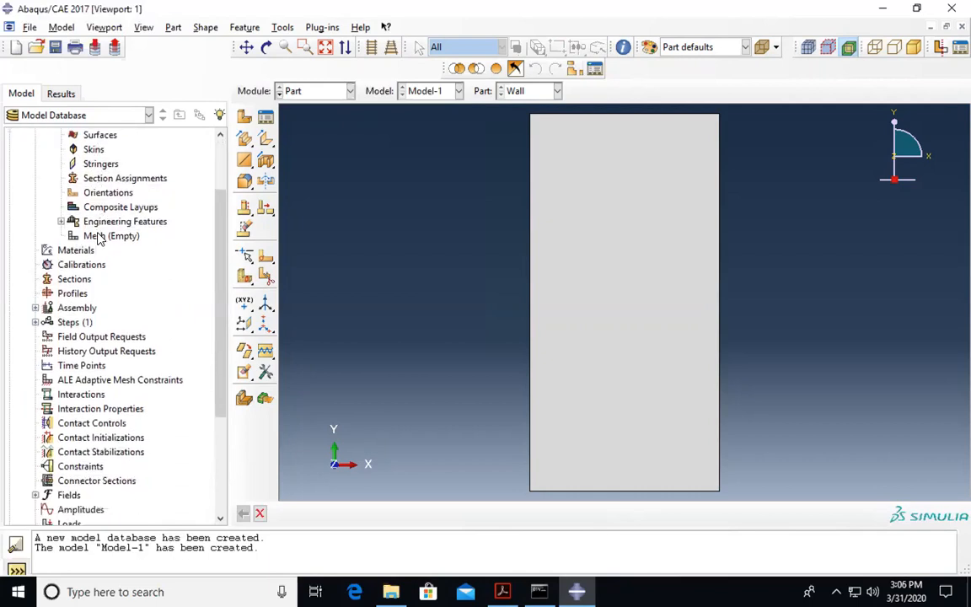
pyautogui.scroll(2, 87, 215)
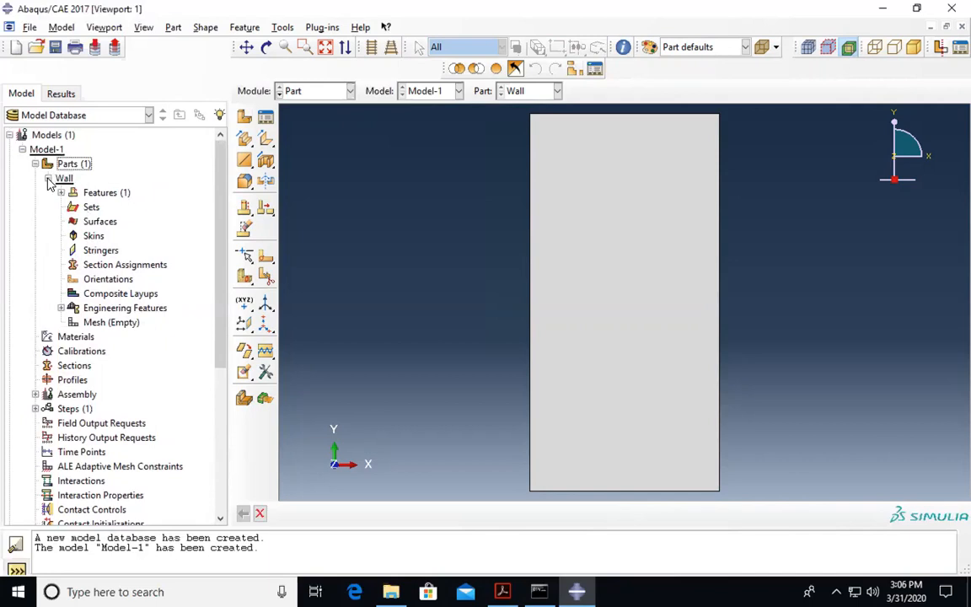
pyautogui.click(48, 179)
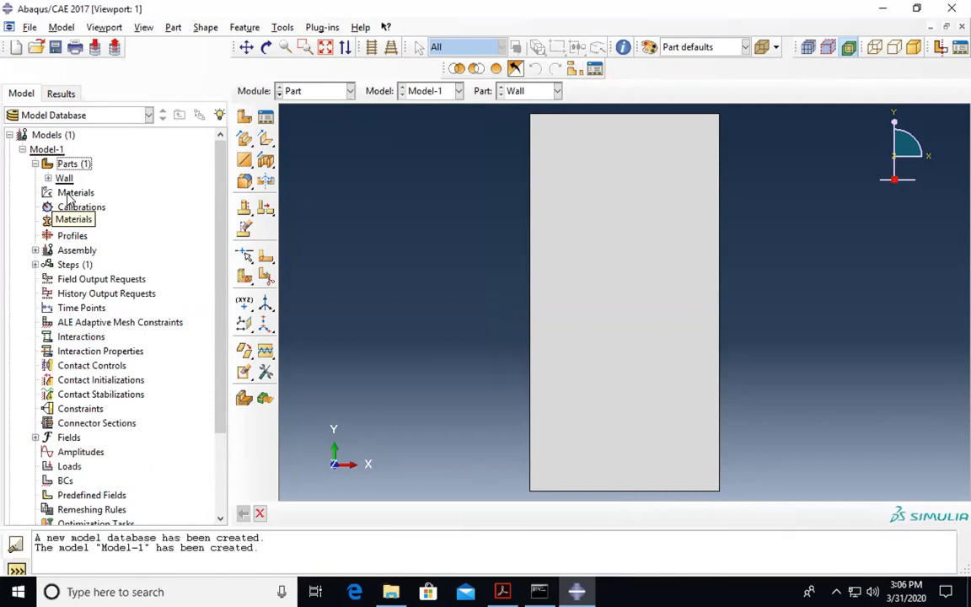
pyautogui.doubleClick(71, 193)
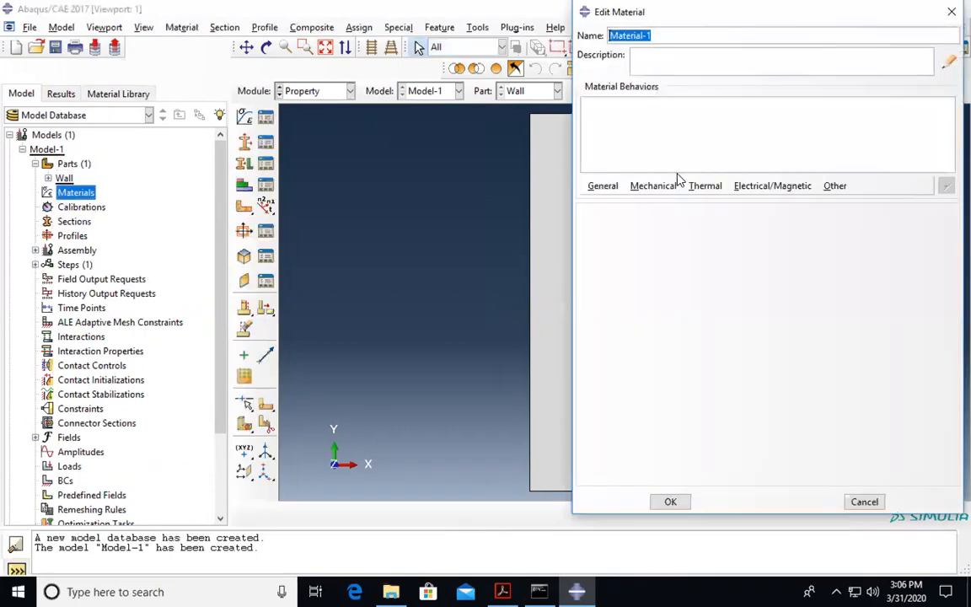
# - Name the new material Brick and browse the material behavior menus
pyautogui.write('Brick')
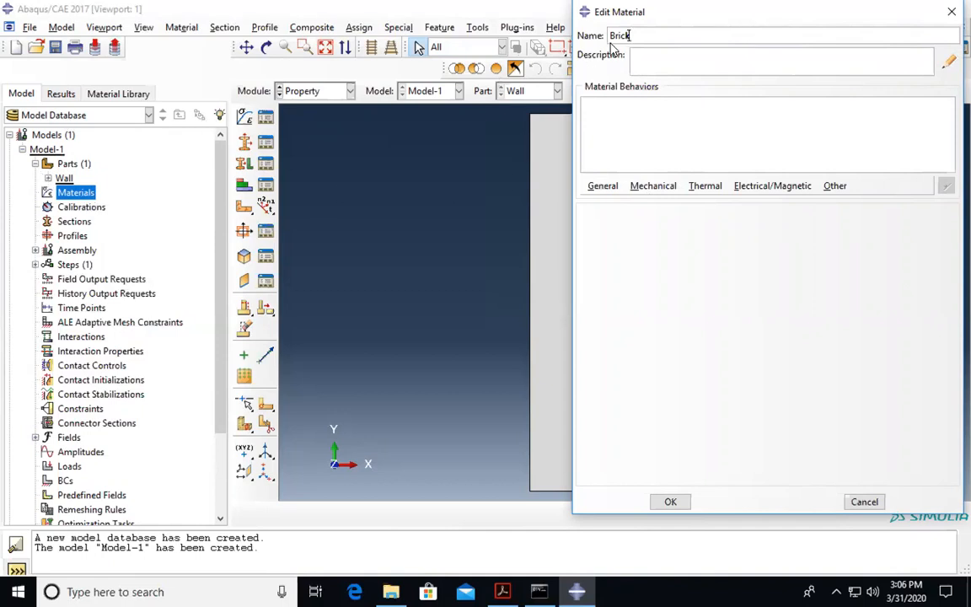
pyautogui.click(604, 187)
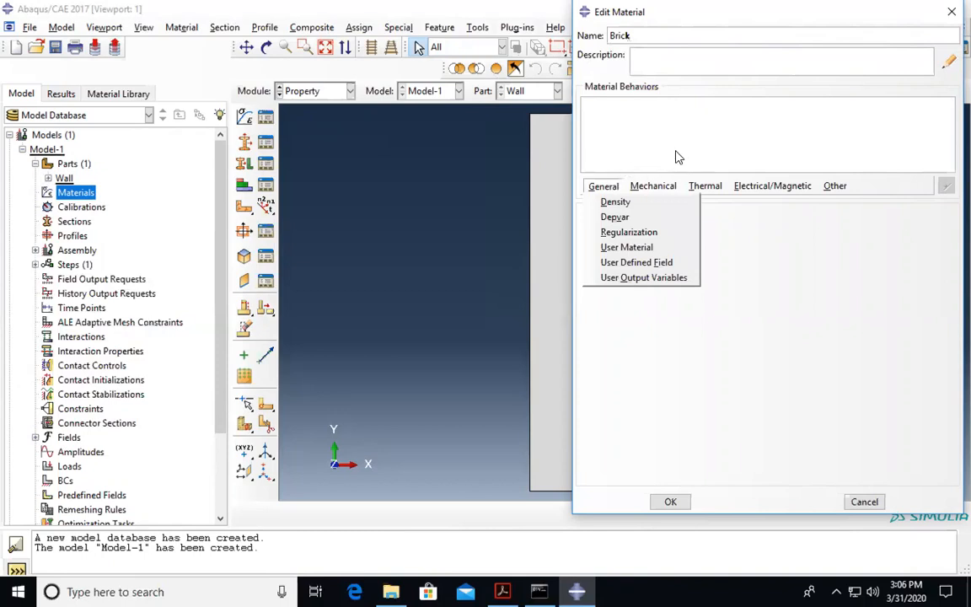
pyautogui.click(614, 187)
pyautogui.click(614, 189)
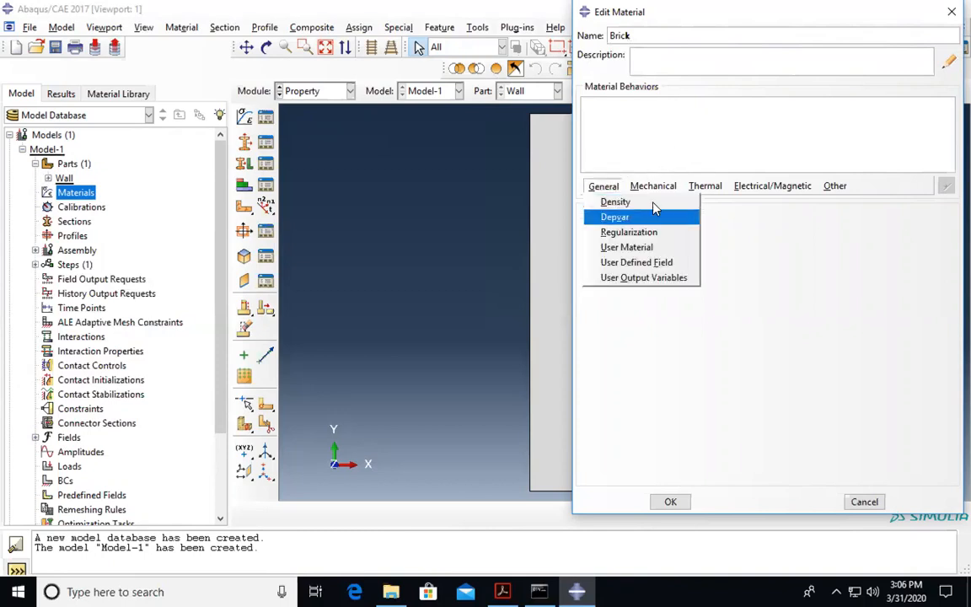
pyautogui.click(640, 187)
pyautogui.click(708, 188)
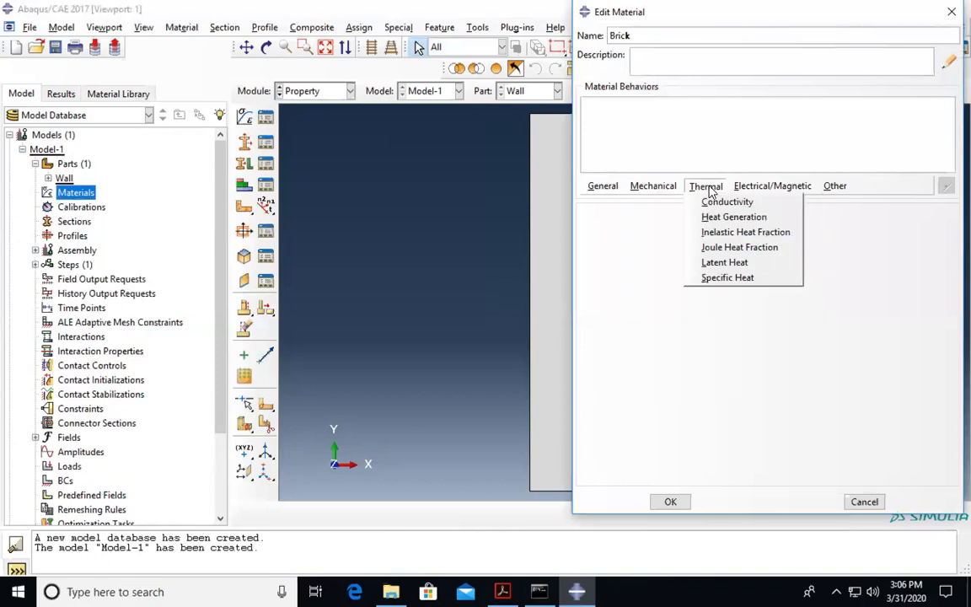
pyautogui.click(772, 187)
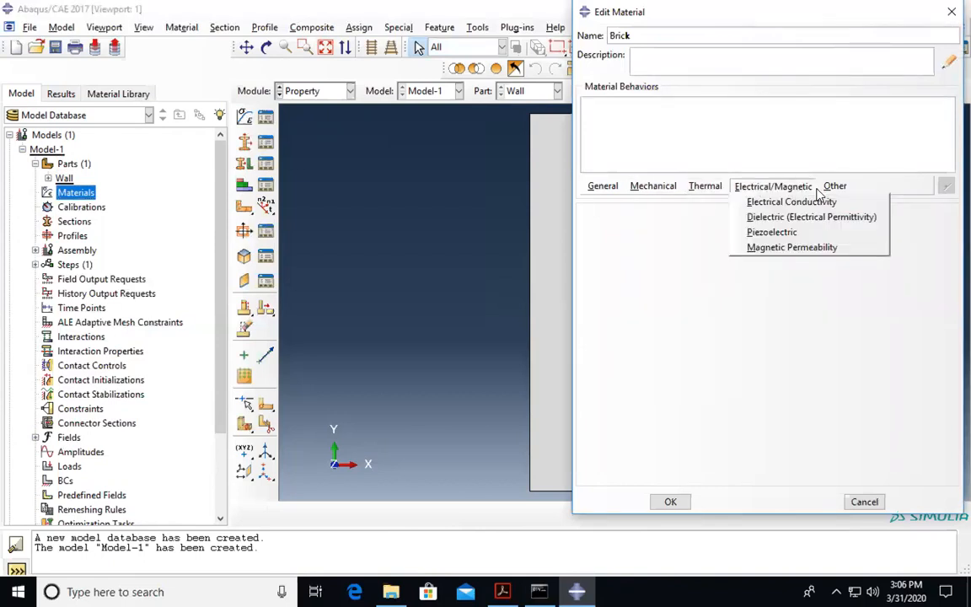
pyautogui.click(653, 186)
pyautogui.click(835, 187)
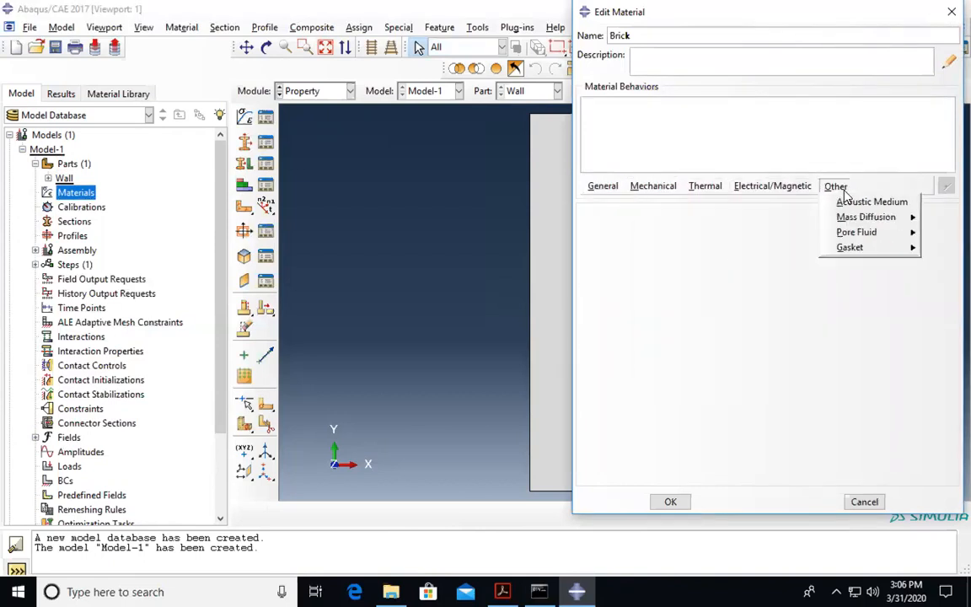
# - Add an isotropic thermal Conductivity behavior to Brick, ready for its value
pyautogui.moveTo(679, 193)
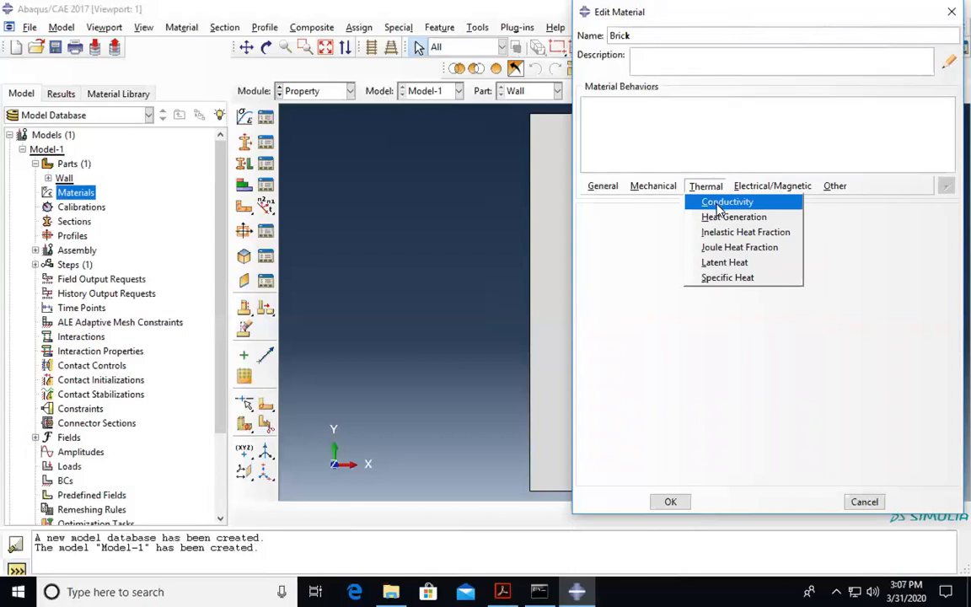
pyautogui.click(718, 203)
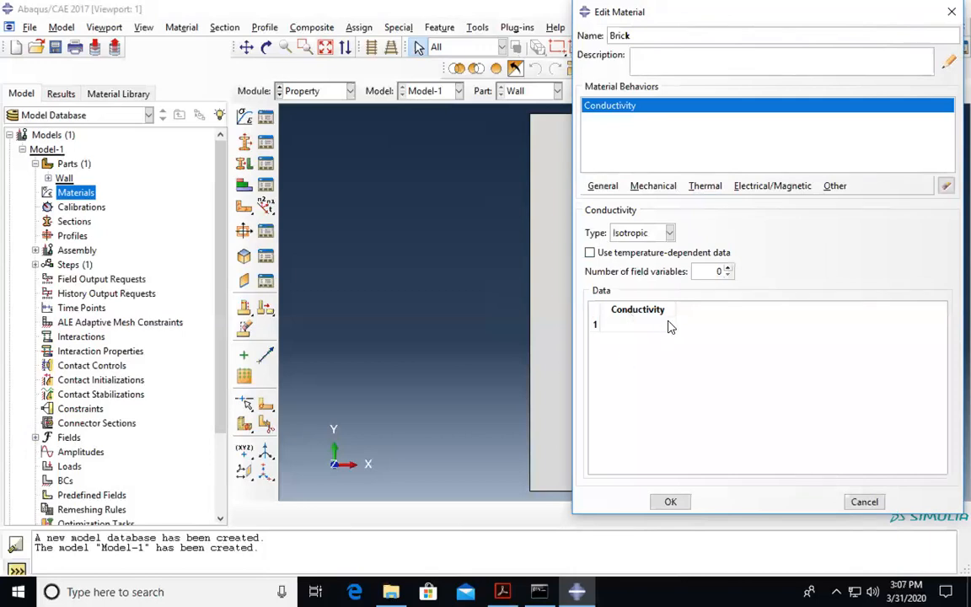
pyautogui.click(670, 234)
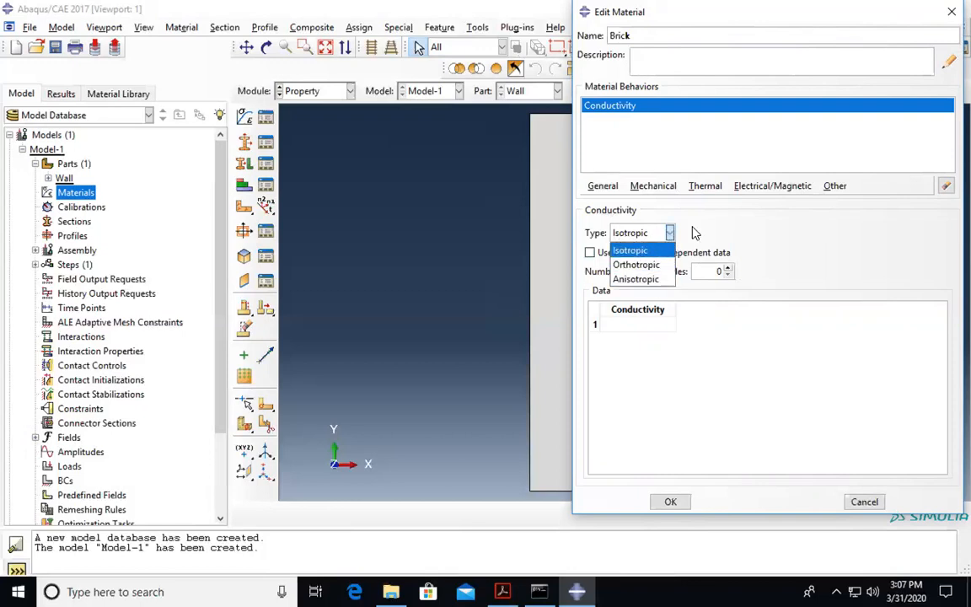
pyautogui.click(695, 236)
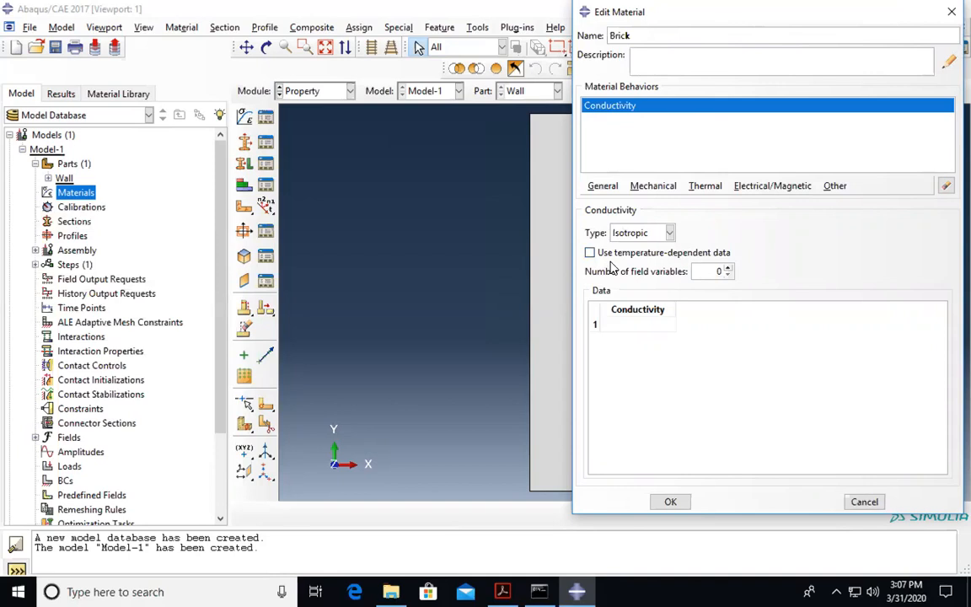
pyautogui.click(650, 325)
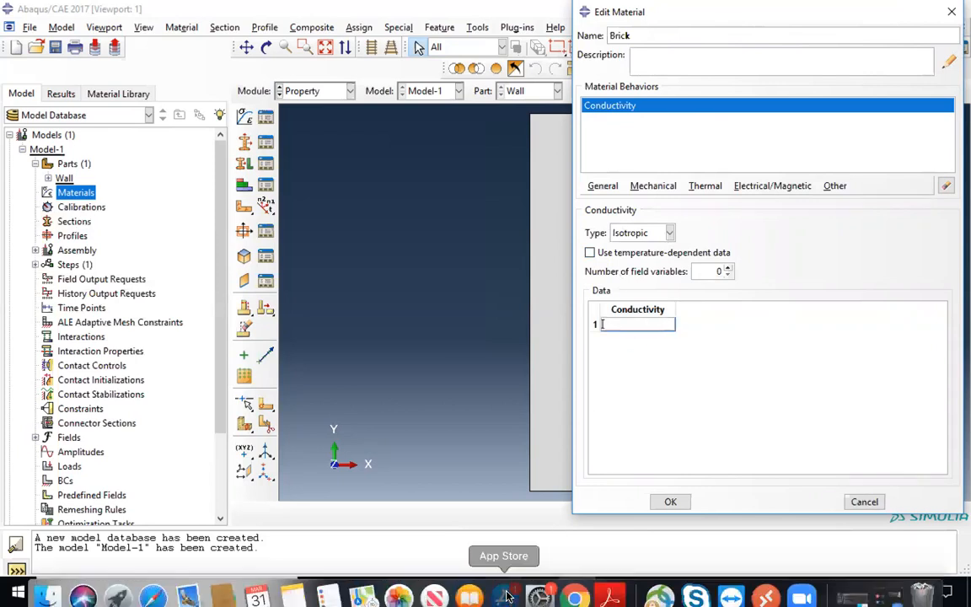
# - Close the App Store and read the brick conductivity 0.00121 from the tutorial PDF
pyautogui.click(511, 577)
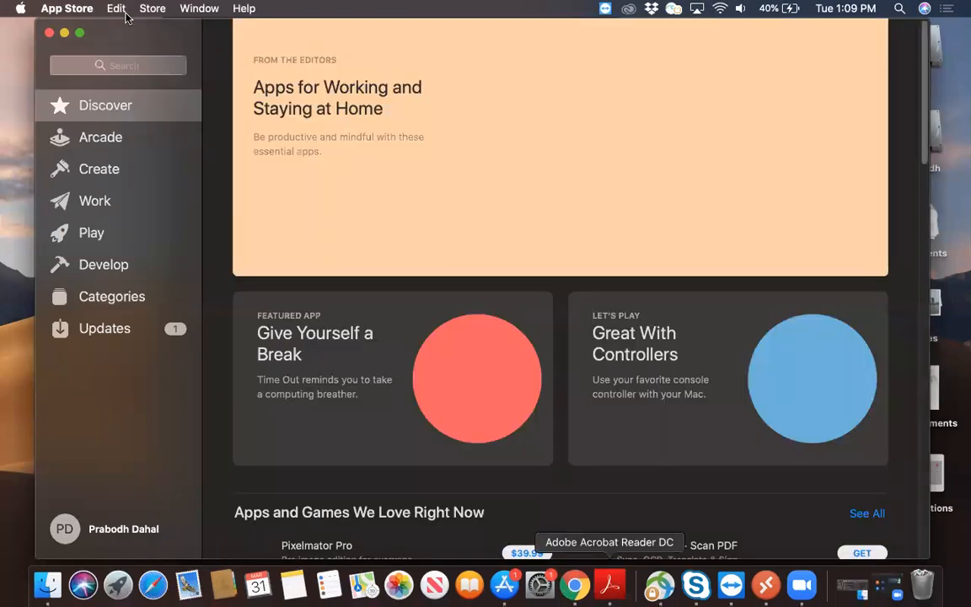
pyautogui.click(44, 32)
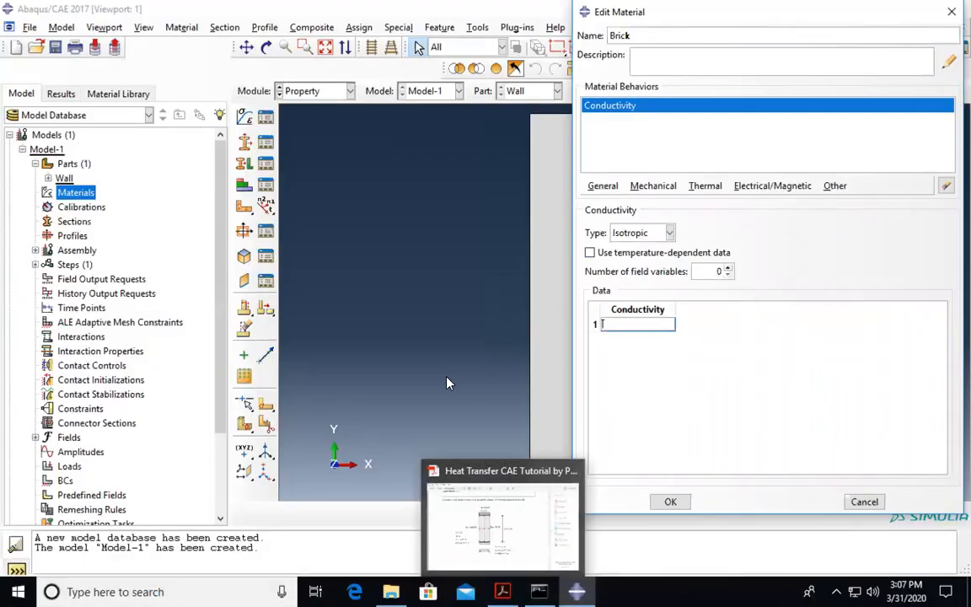
pyautogui.click(513, 472)
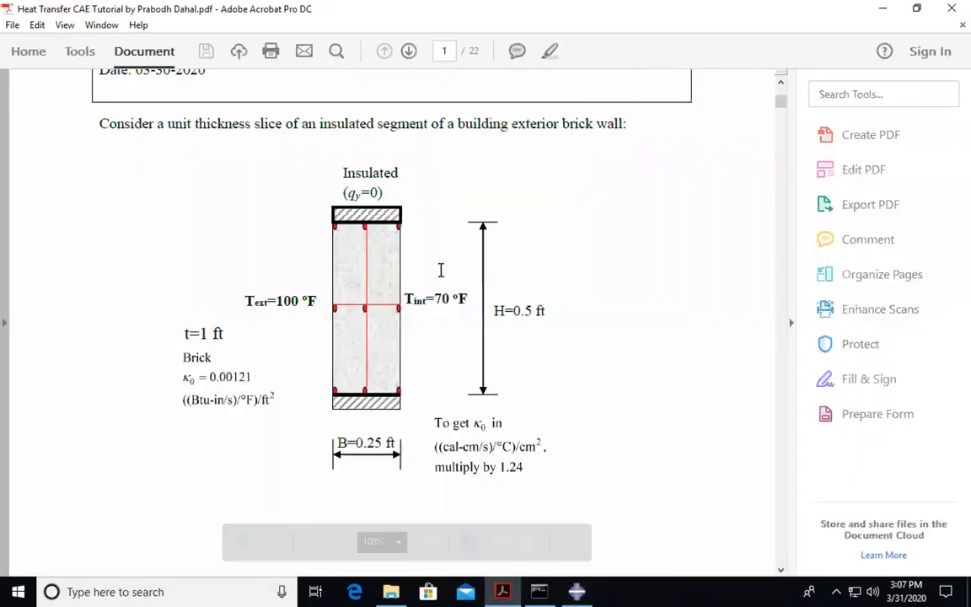
pyautogui.scroll(-1, 409, 253)
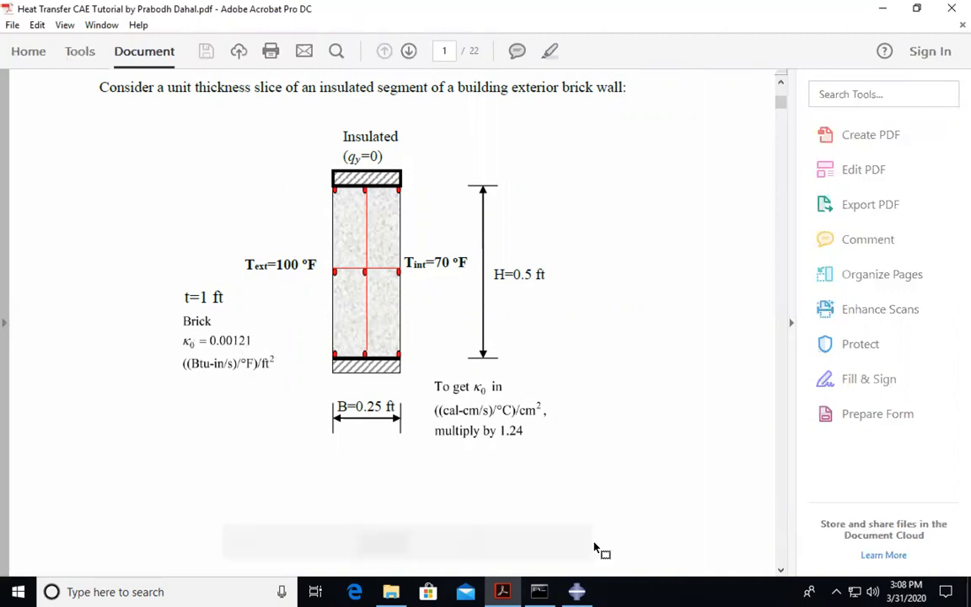
pyautogui.click(577, 593)
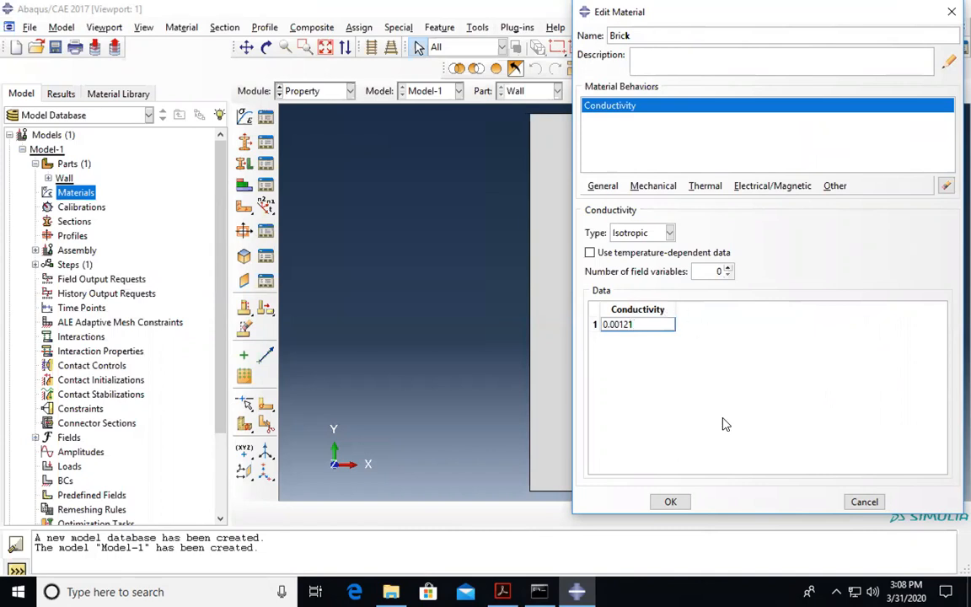
# - Save Brick with conductivity 0.00121, reopen it from Materials to verify, then begin a new section
pyautogui.click(671, 501)
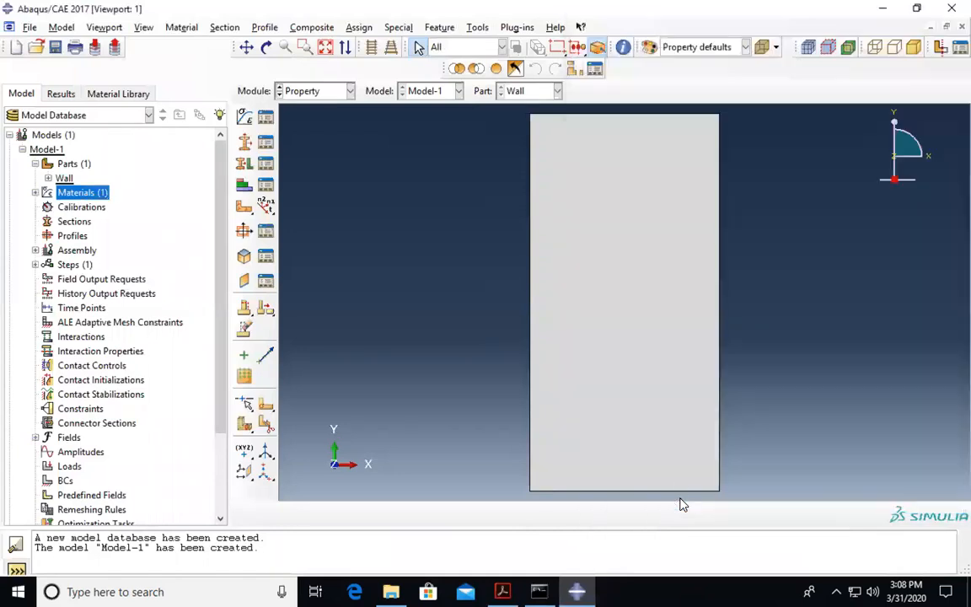
pyautogui.click(36, 192)
pyautogui.doubleClick(64, 207)
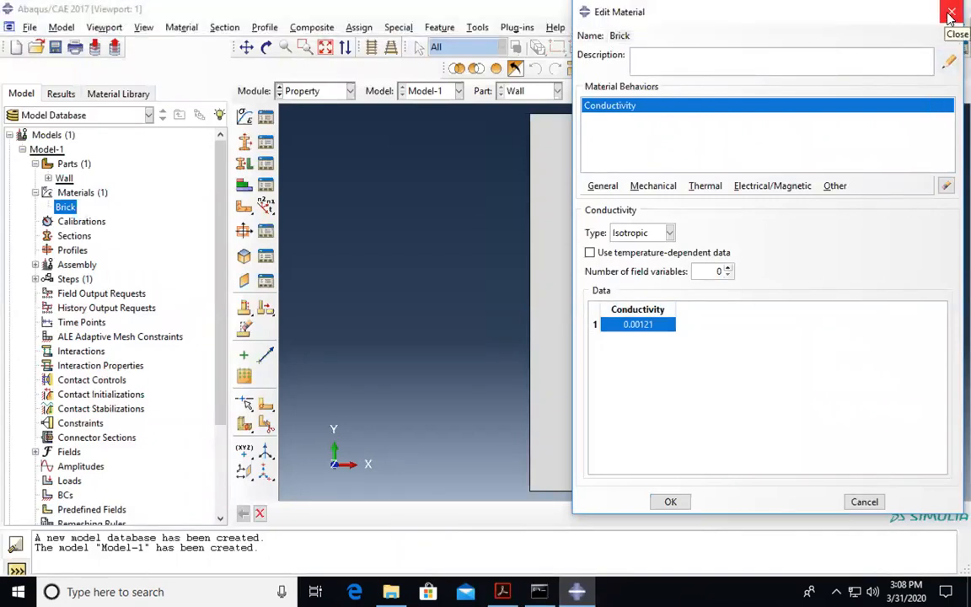
pyautogui.click(950, 17)
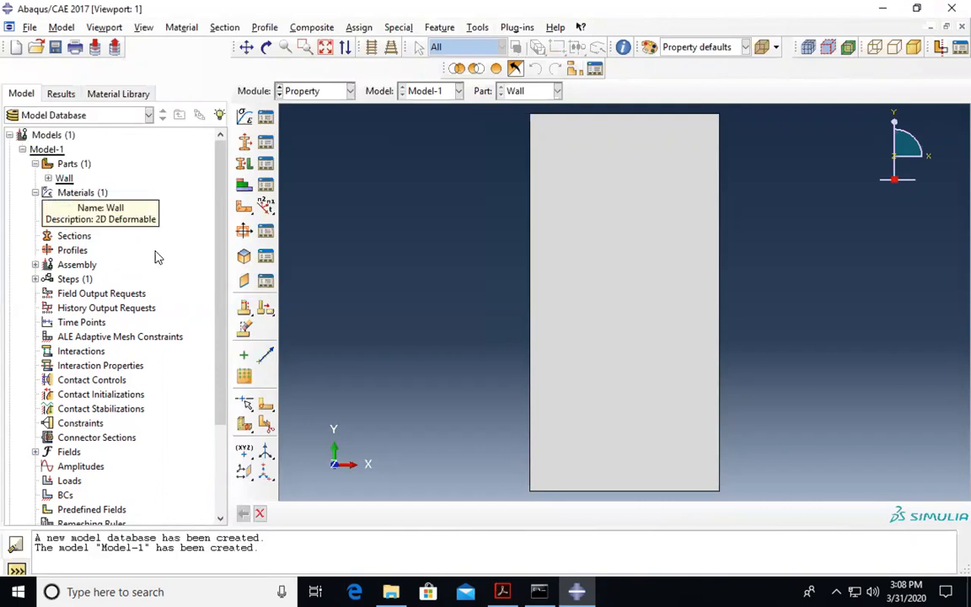
pyautogui.doubleClick(74, 236)
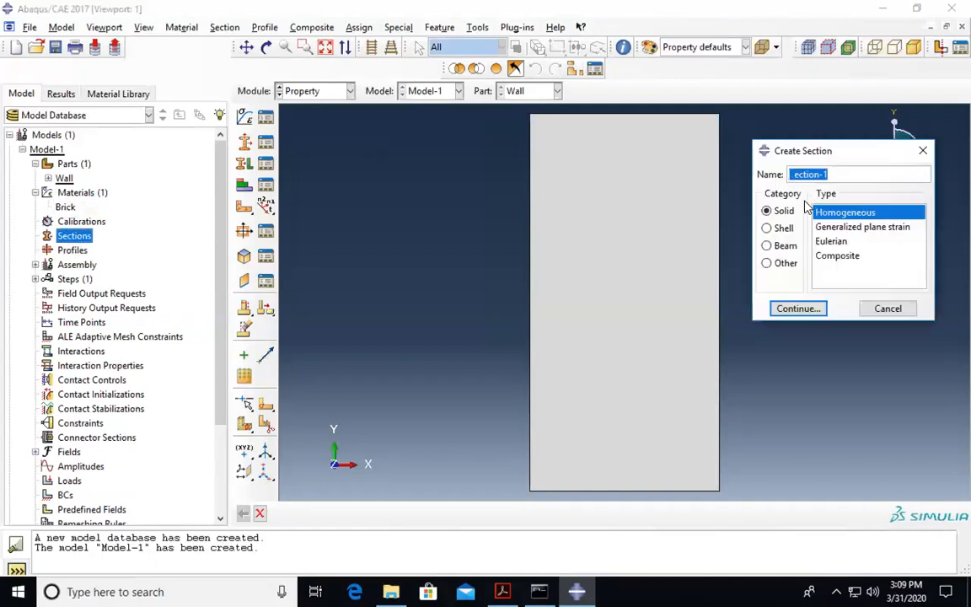
# - Name the new section Wall, keep Solid/Homogeneous, and select Brick as its material
pyautogui.write('Wall')
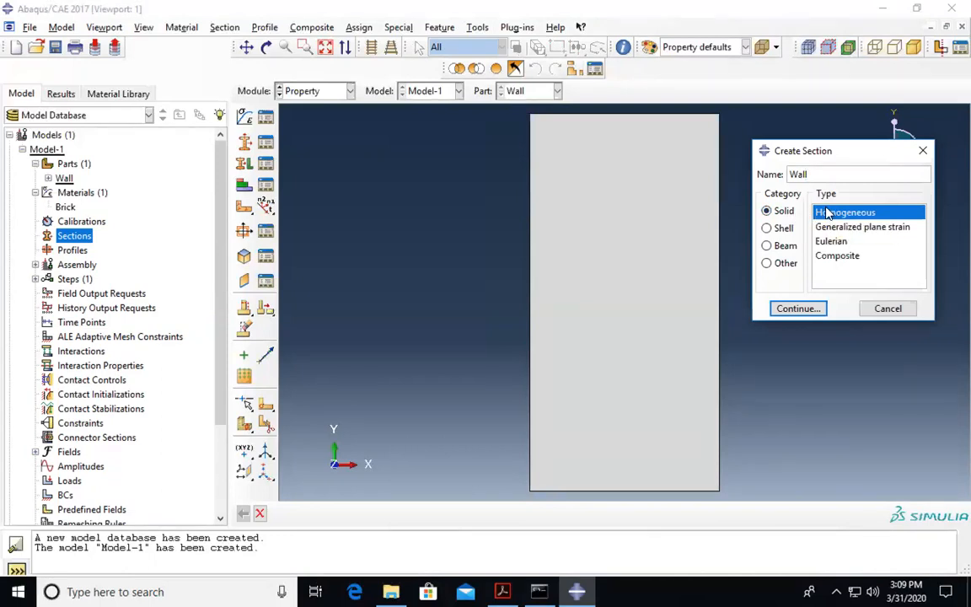
pyautogui.click(798, 308)
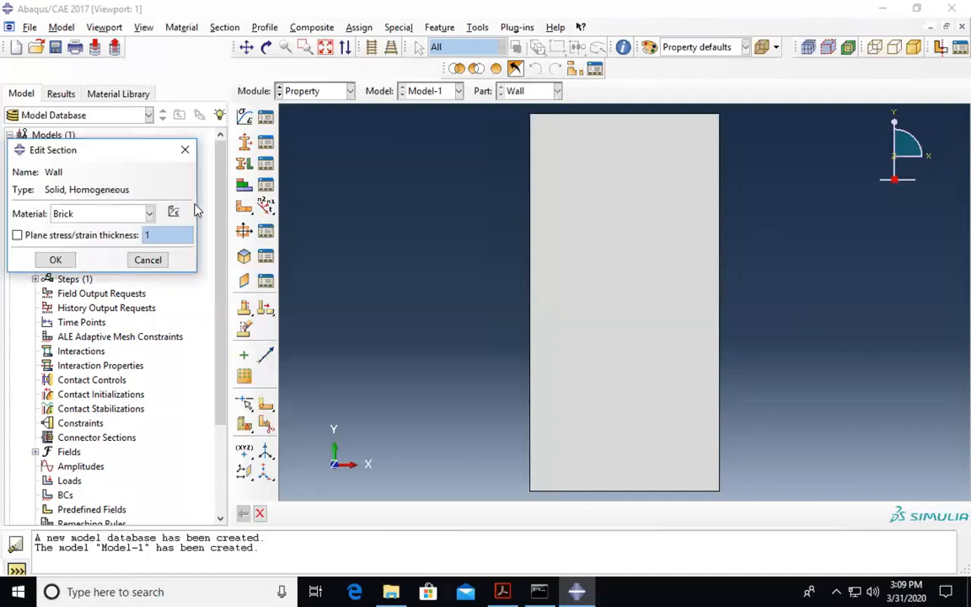
pyautogui.moveTo(631, 203)
pyautogui.mouseDown()
pyautogui.moveTo(644, 203)
pyautogui.moveTo(637, 185)
pyautogui.mouseUp()
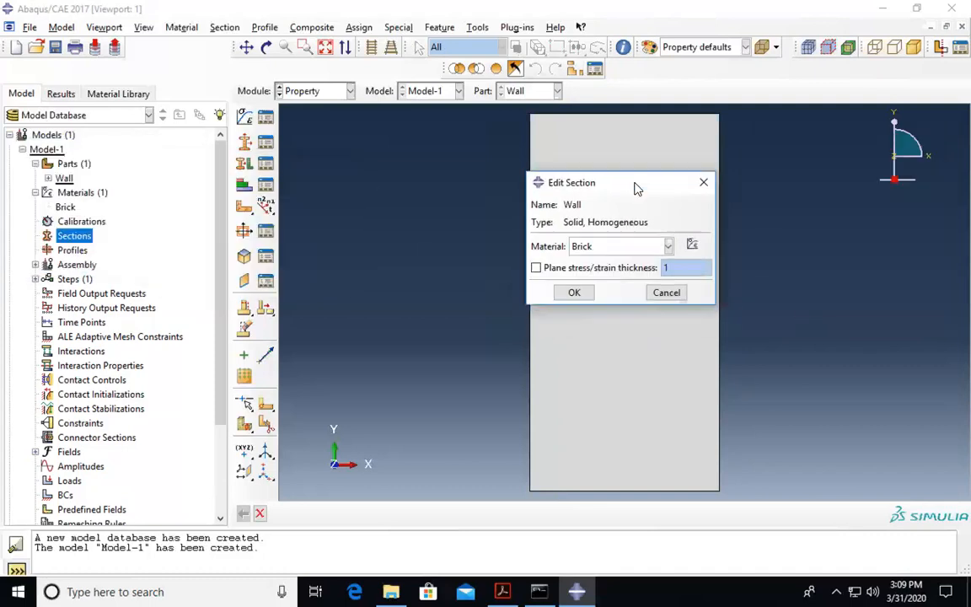
pyautogui.click(647, 246)
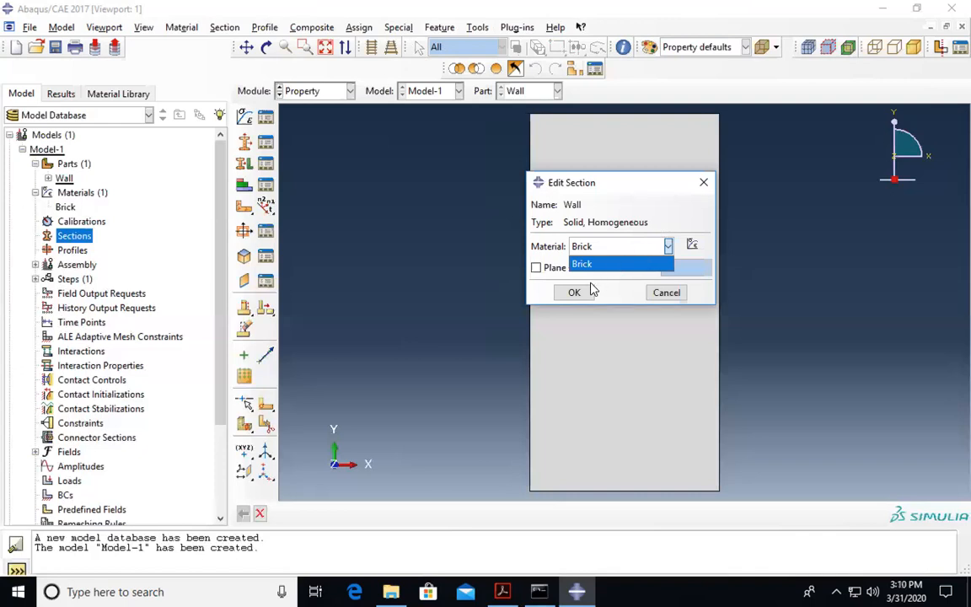
pyautogui.click(624, 267)
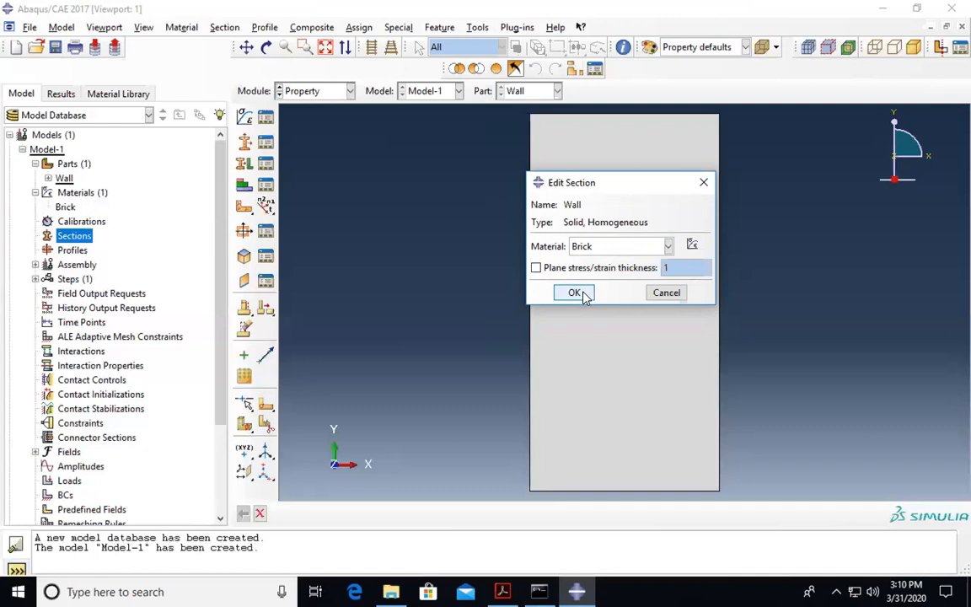
pyautogui.click(691, 245)
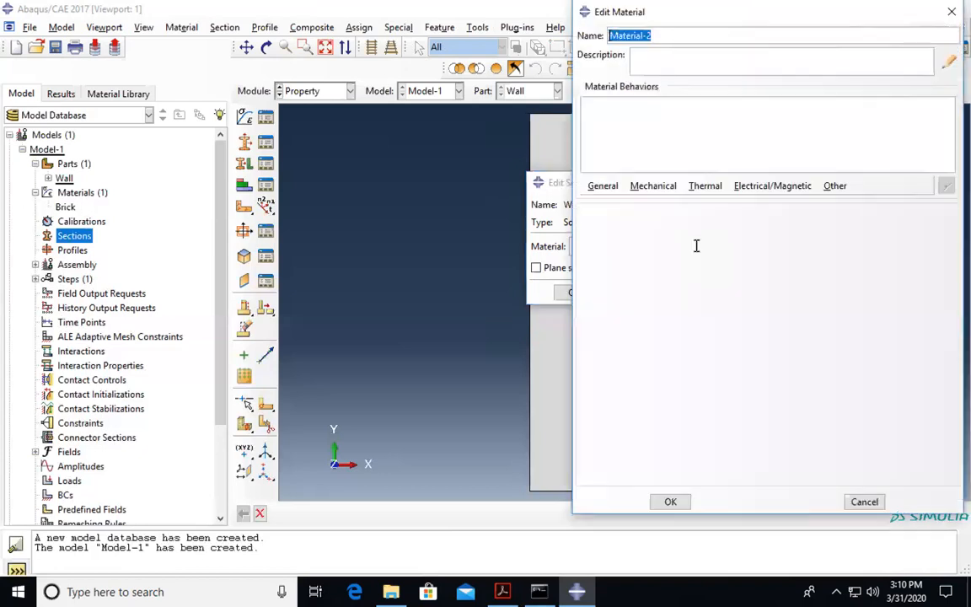
pyautogui.click(950, 15)
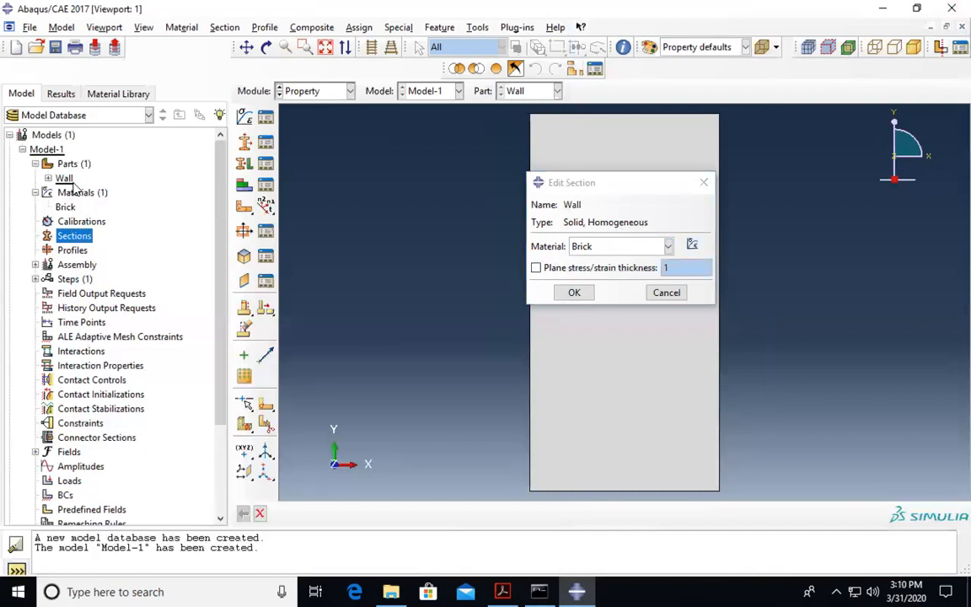
pyautogui.click(574, 294)
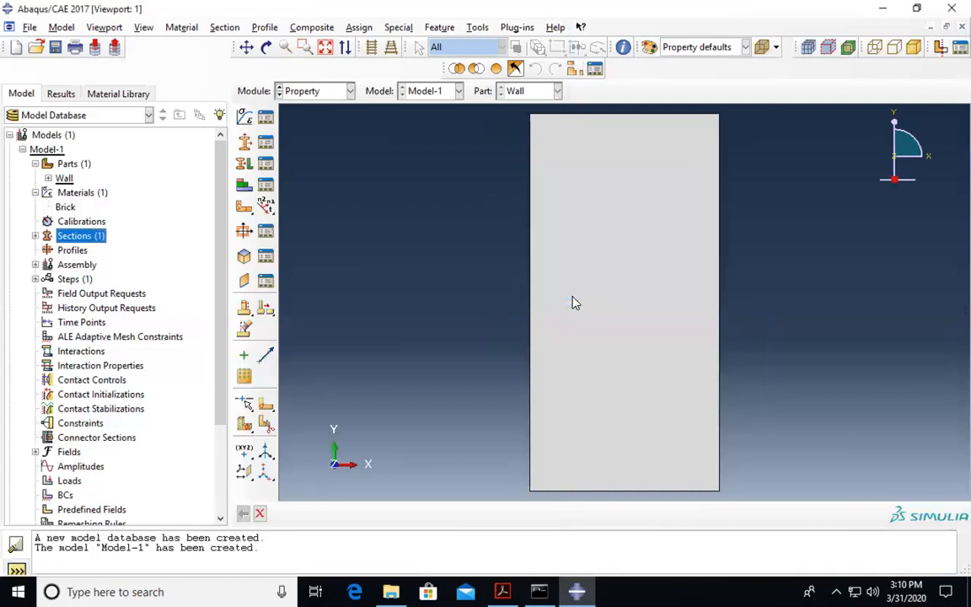
pyautogui.click(48, 179)
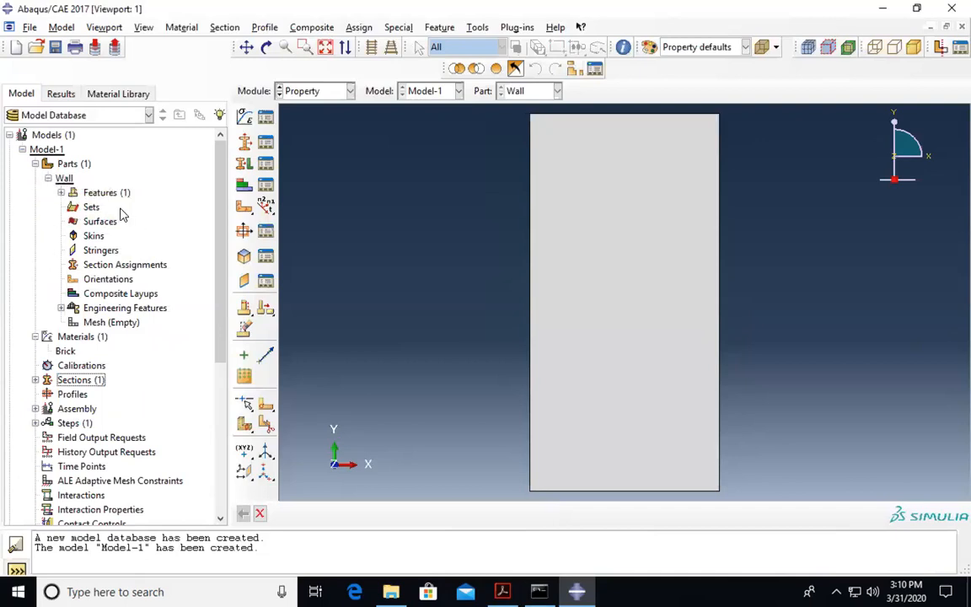
# - Select the whole wall face as the region and assign it the Wall section
pyautogui.doubleClick(117, 267)
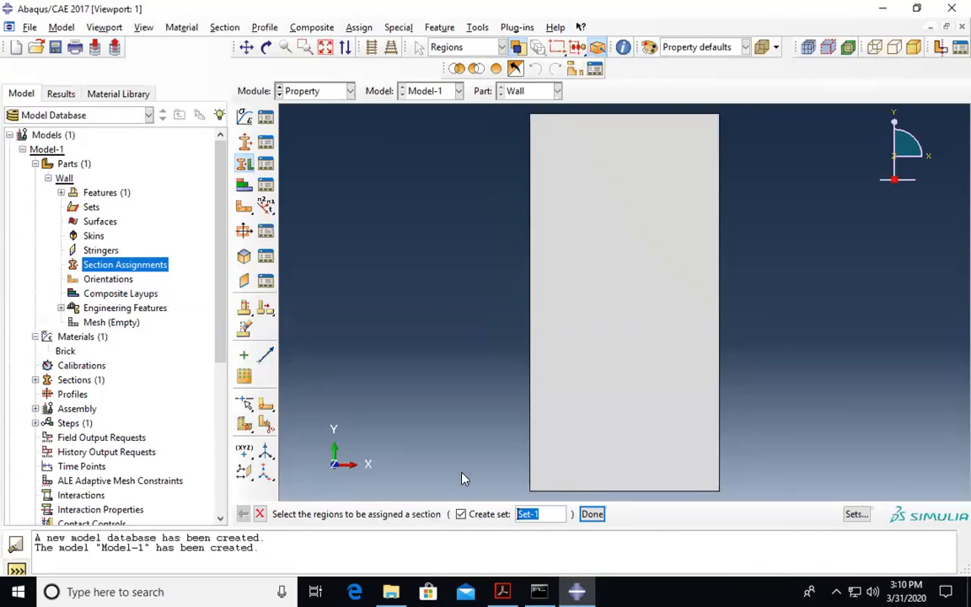
pyautogui.click(637, 314)
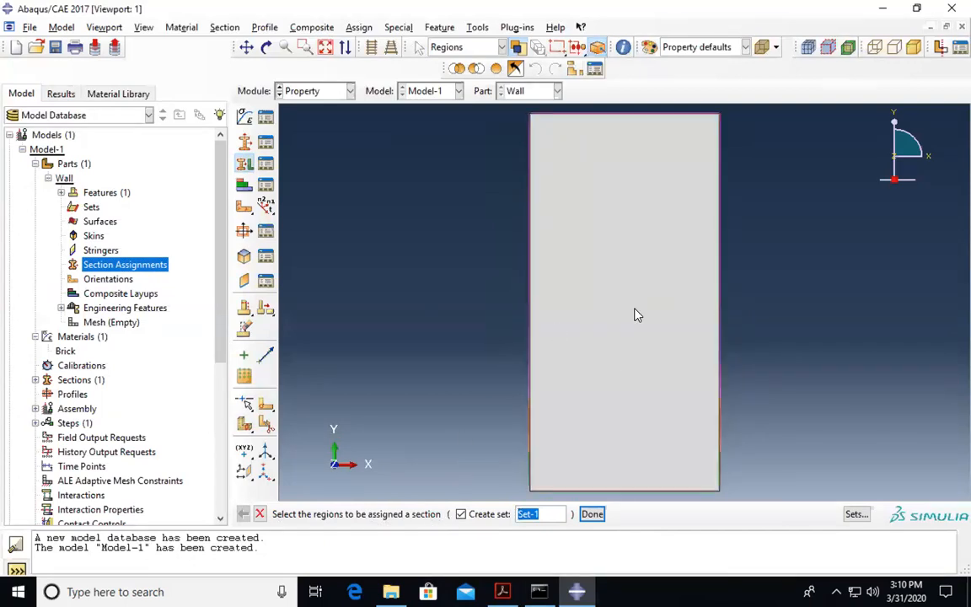
pyautogui.click(637, 315)
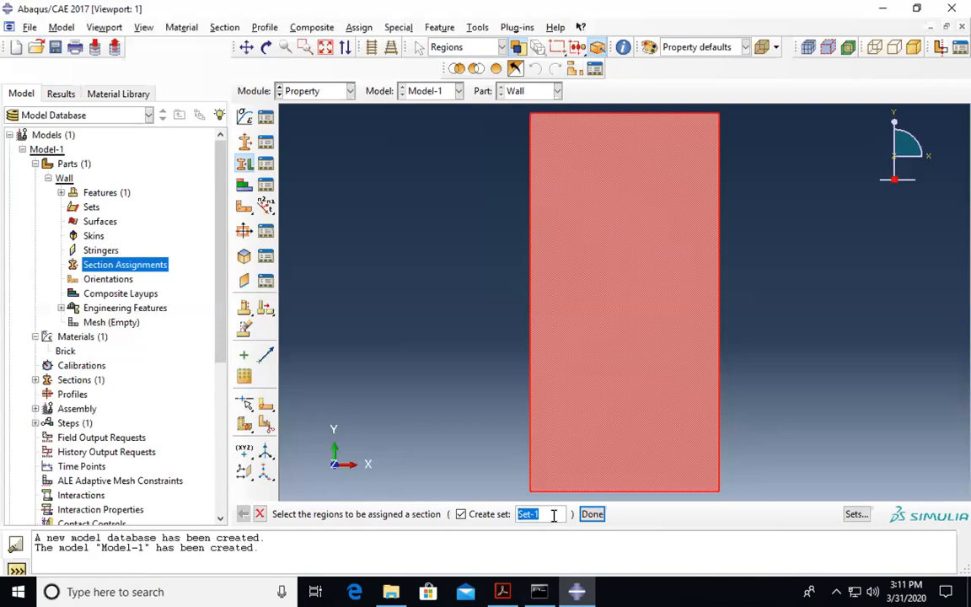
pyautogui.write('wall')
pyautogui.click(591, 515)
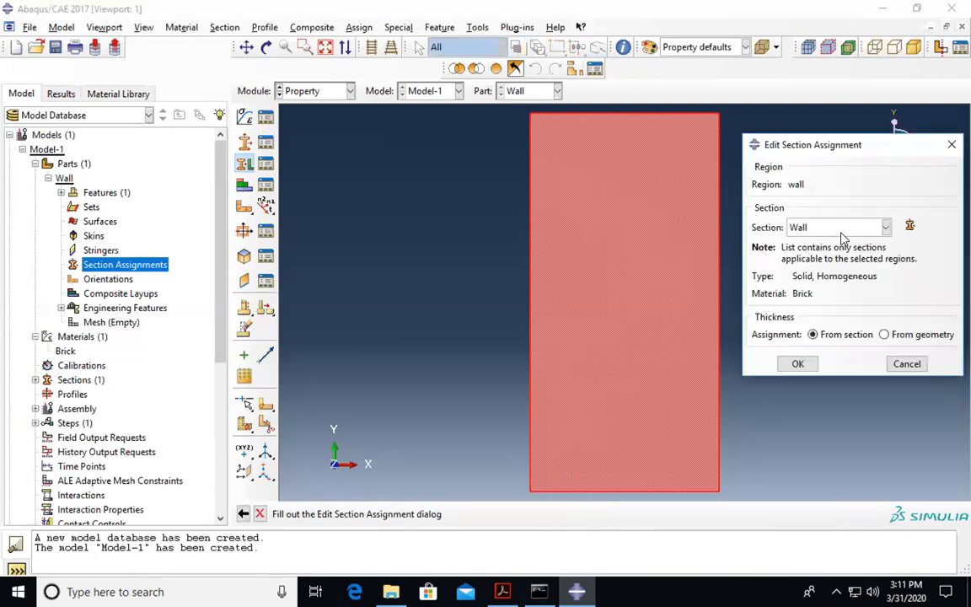
pyautogui.click(884, 227)
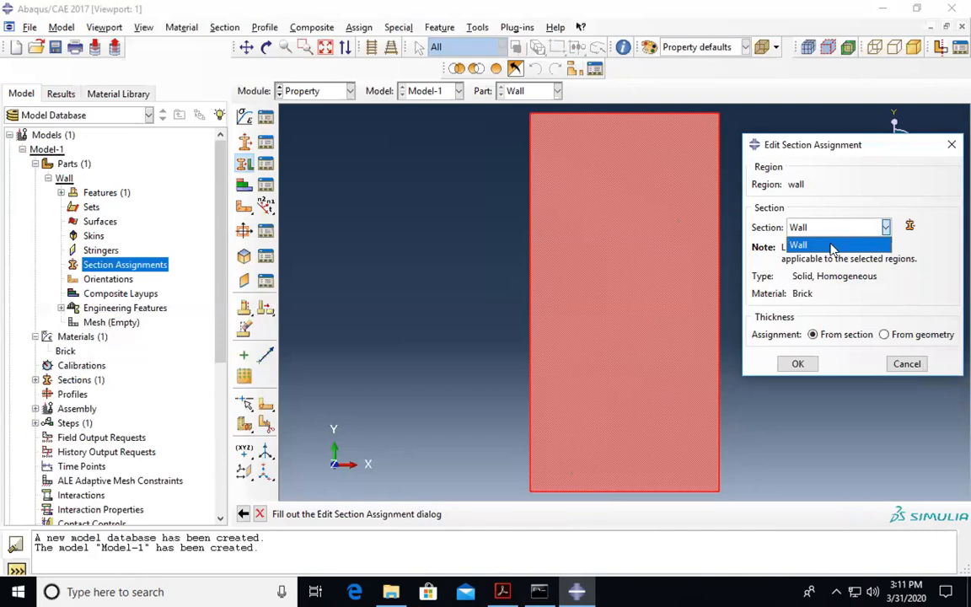
pyautogui.click(831, 246)
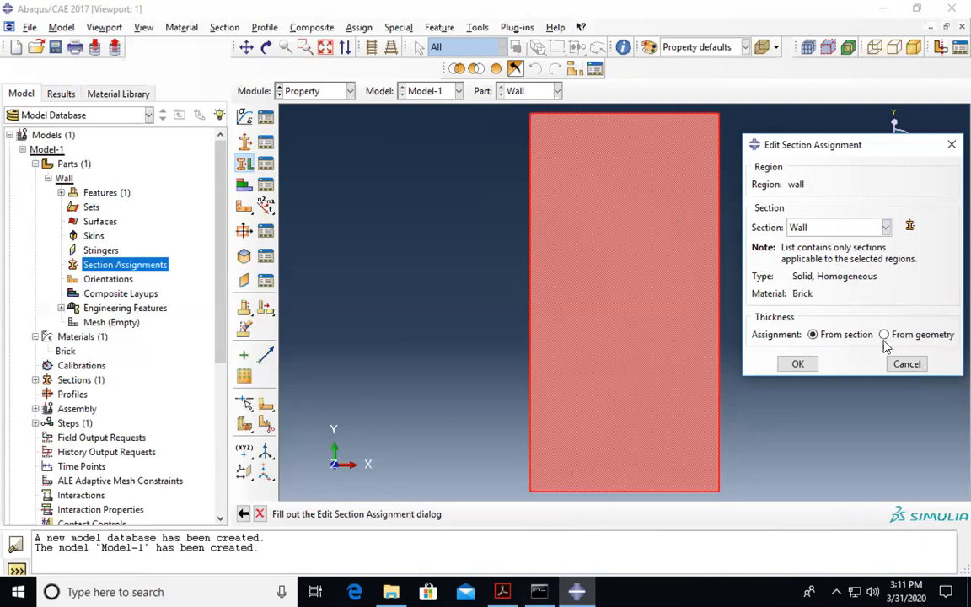
pyautogui.click(797, 364)
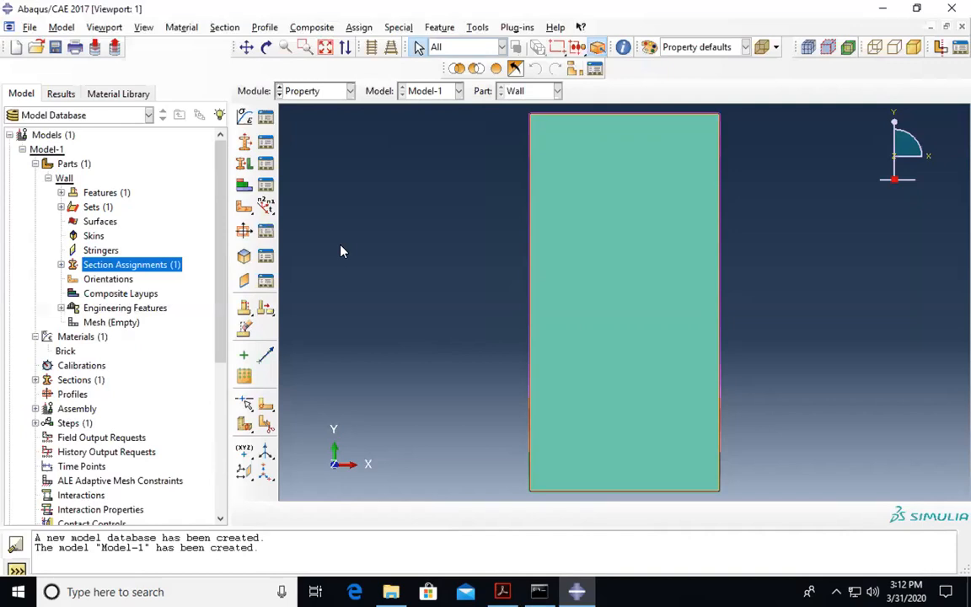
# - Expand the Assembly branch of the model tree
pyautogui.scroll(-1, 109, 226)
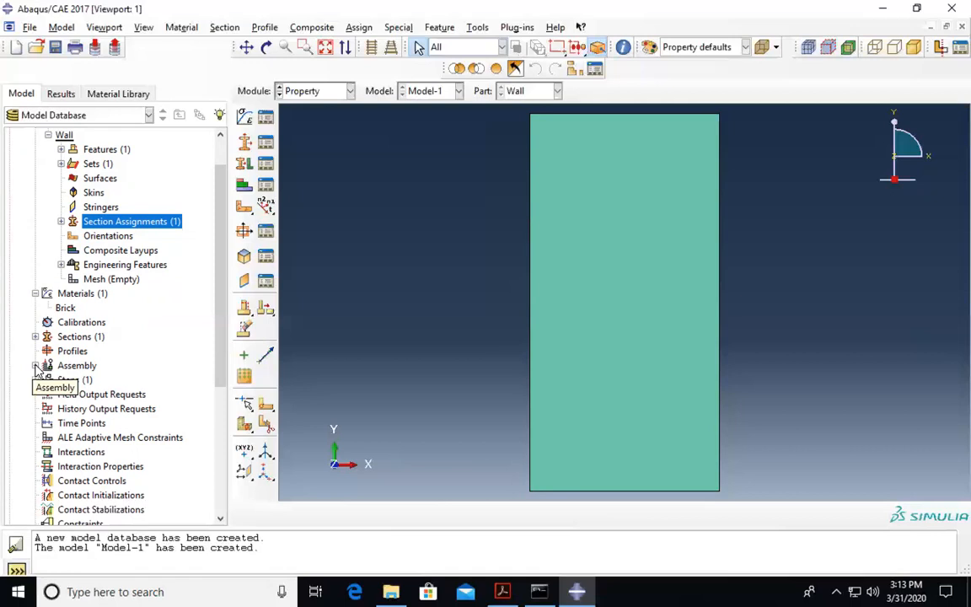
pyautogui.click(35, 365)
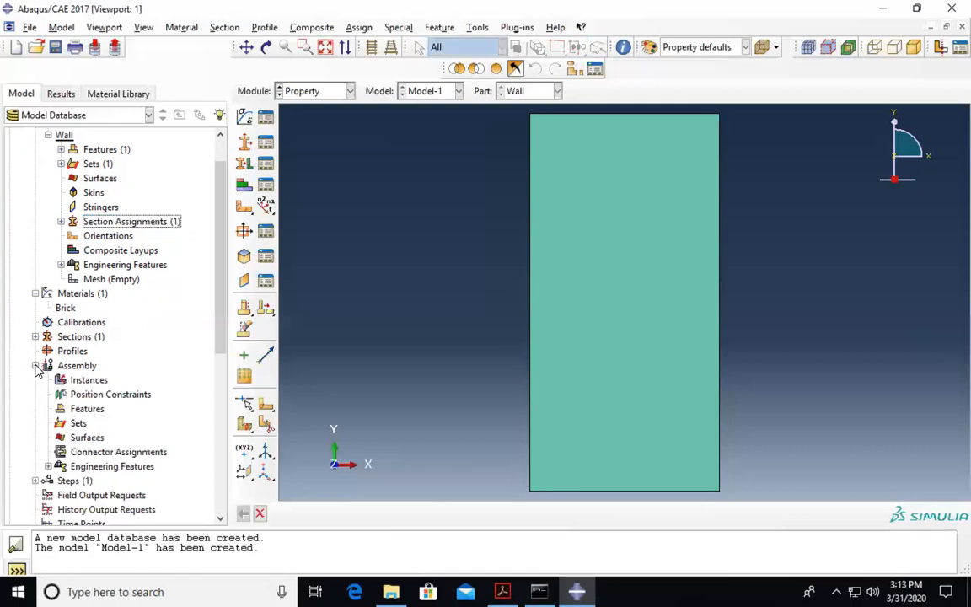
# - Add a dependent instance of the Wall part, Wall-1, to the assembly
pyautogui.doubleClick(74, 381)
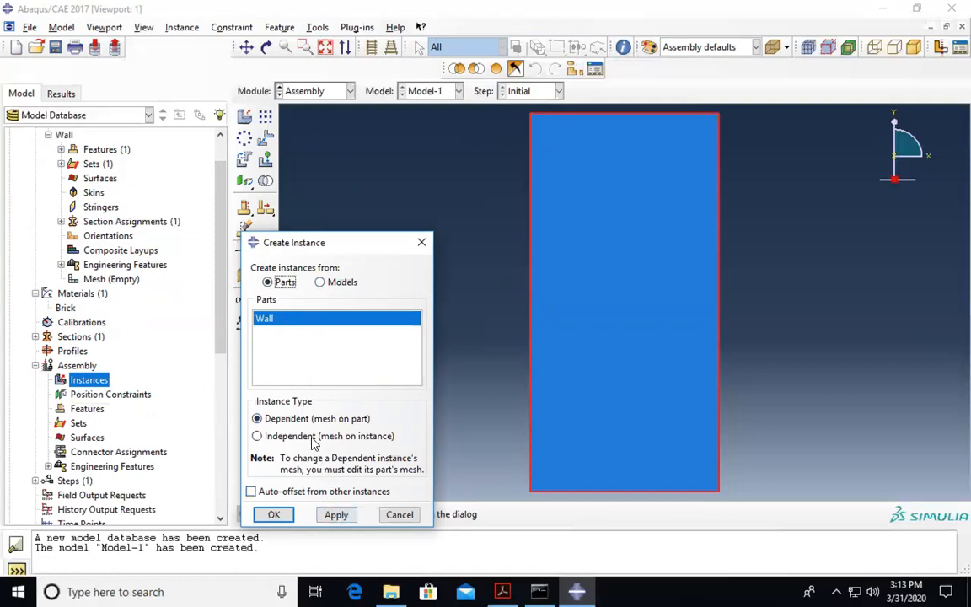
pyautogui.click(339, 516)
pyautogui.click(276, 515)
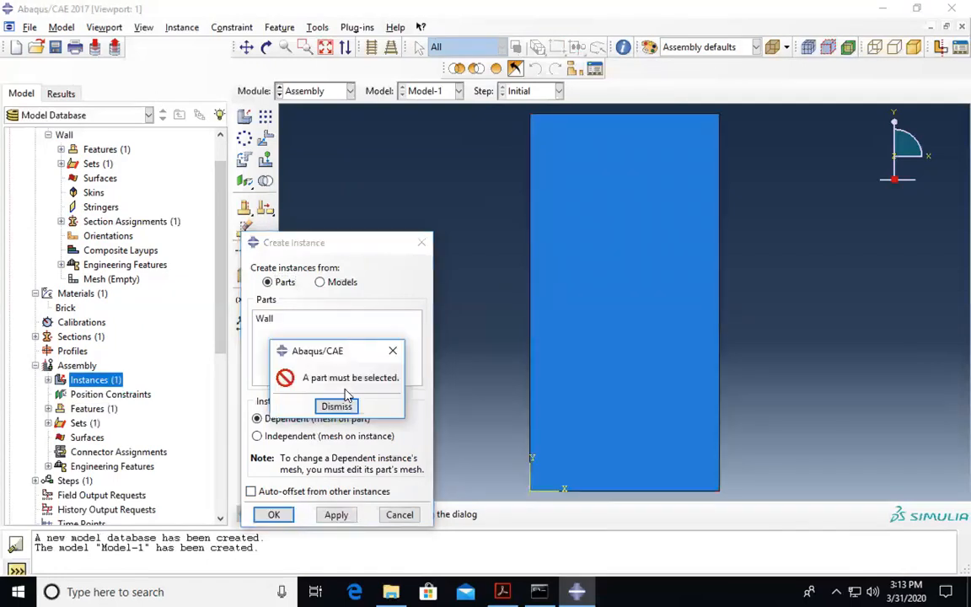
pyautogui.click(334, 405)
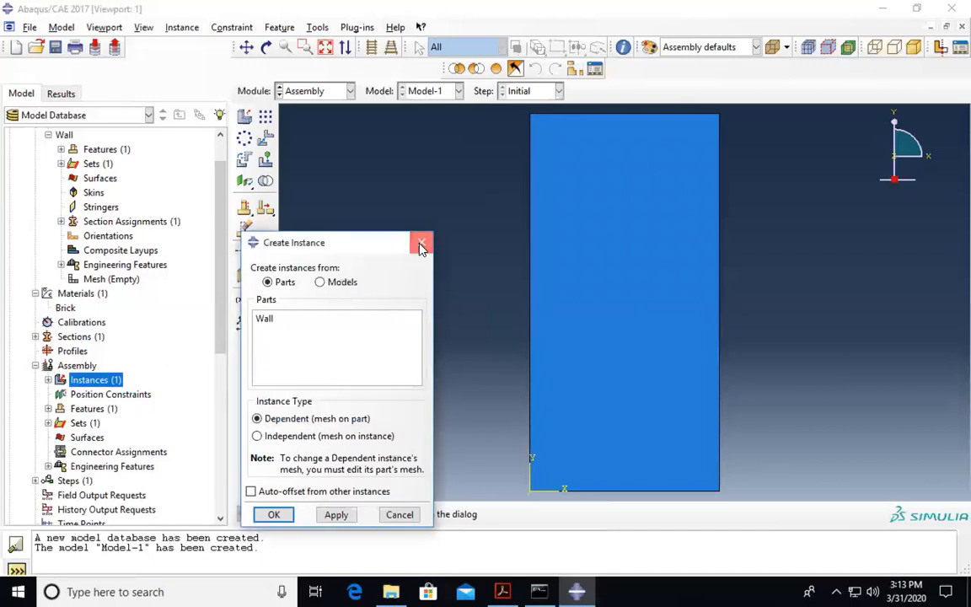
pyautogui.click(420, 245)
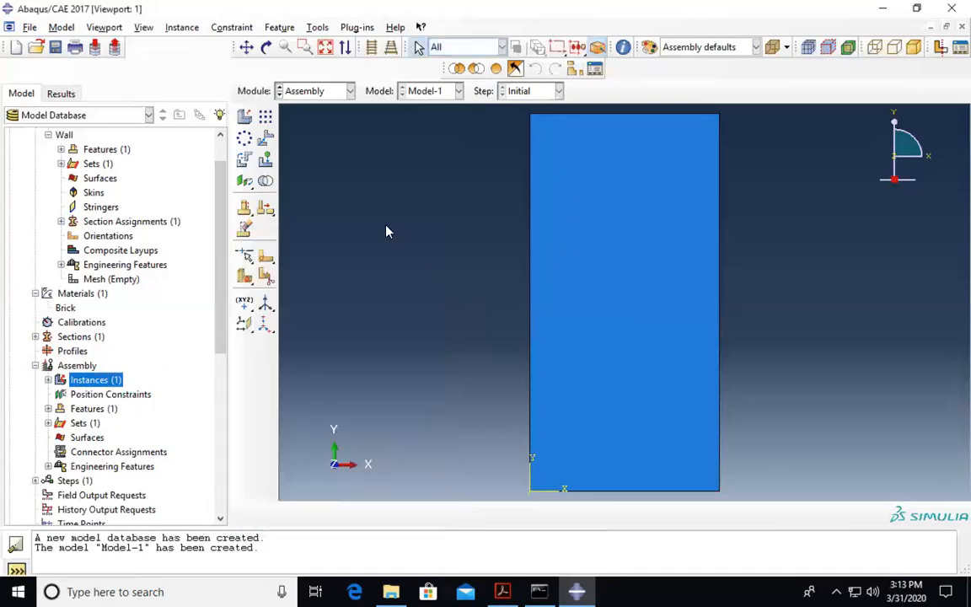
pyautogui.click(48, 380)
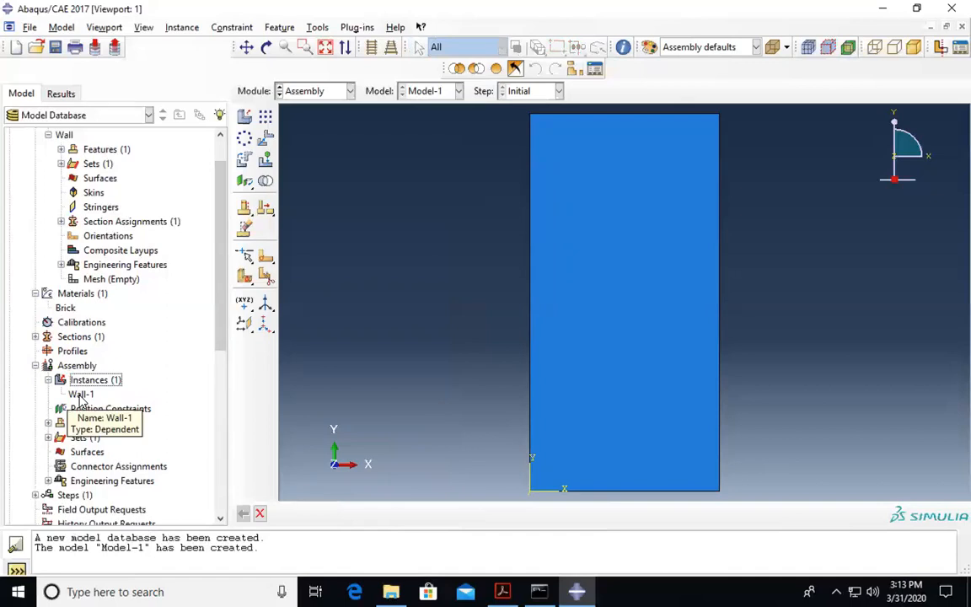
pyautogui.click(81, 395)
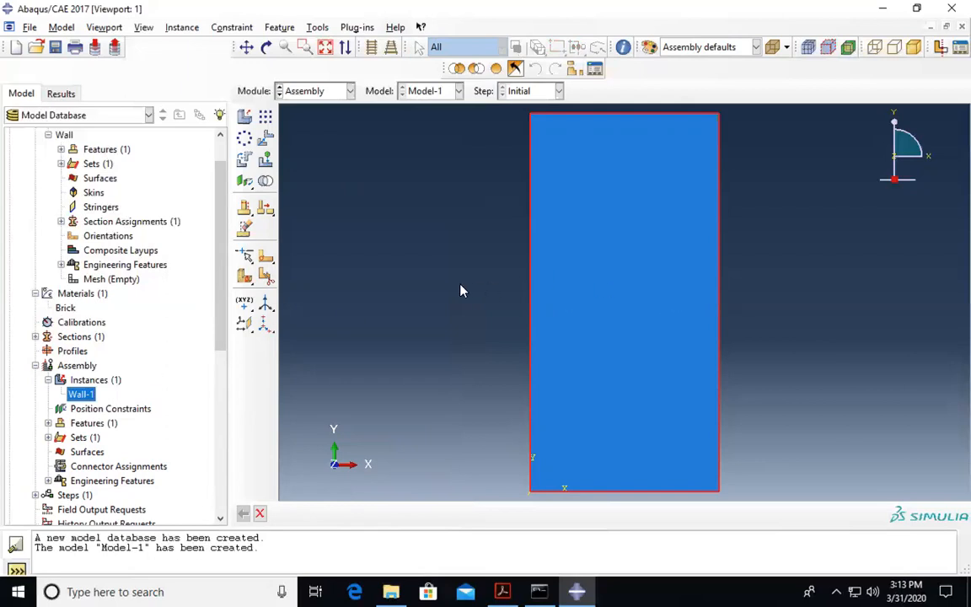
# - Bring the heat transfer tutorial PDF to the front in Acrobat
pyautogui.click(502, 592)
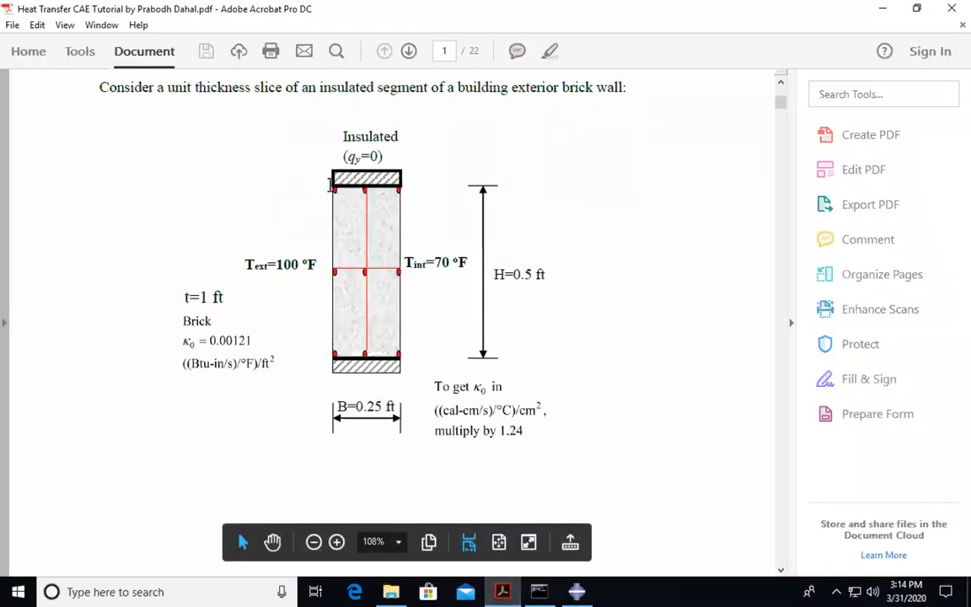
# - Review the brick wall problem (100 °F outside, 70 °F inside, H=0.5 ft), then return to Abaqus
pyautogui.scroll(1, 329, 179)
pyautogui.scroll(8, 330, 191)
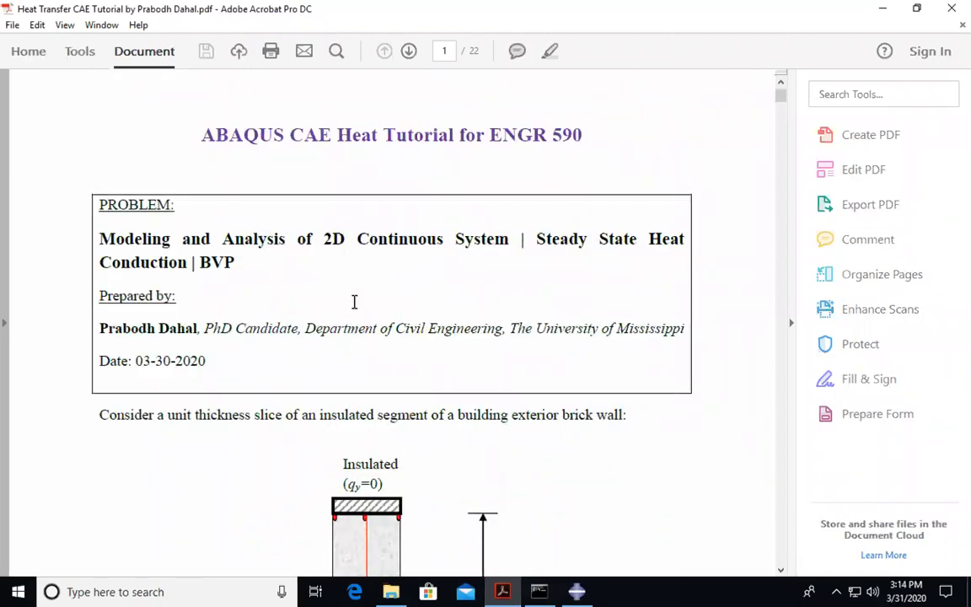
pyautogui.scroll(-5, 354, 301)
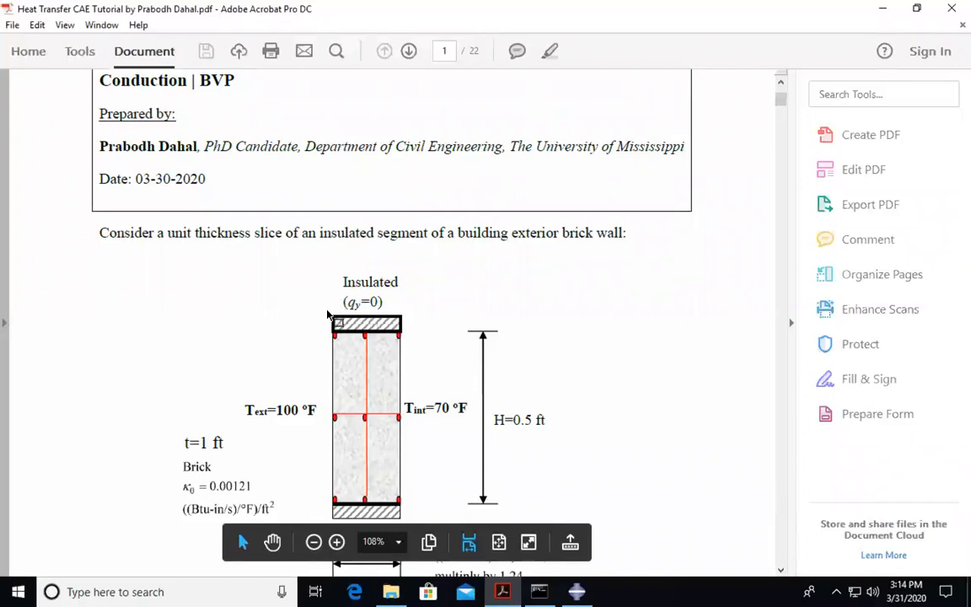
pyautogui.scroll(-1, 417, 364)
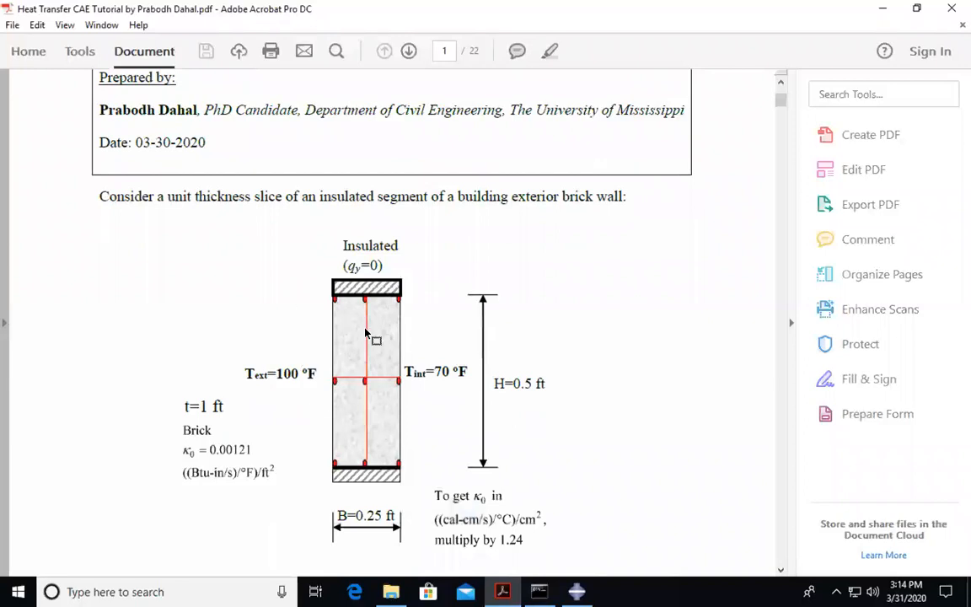
pyautogui.scroll(-1, 456, 449)
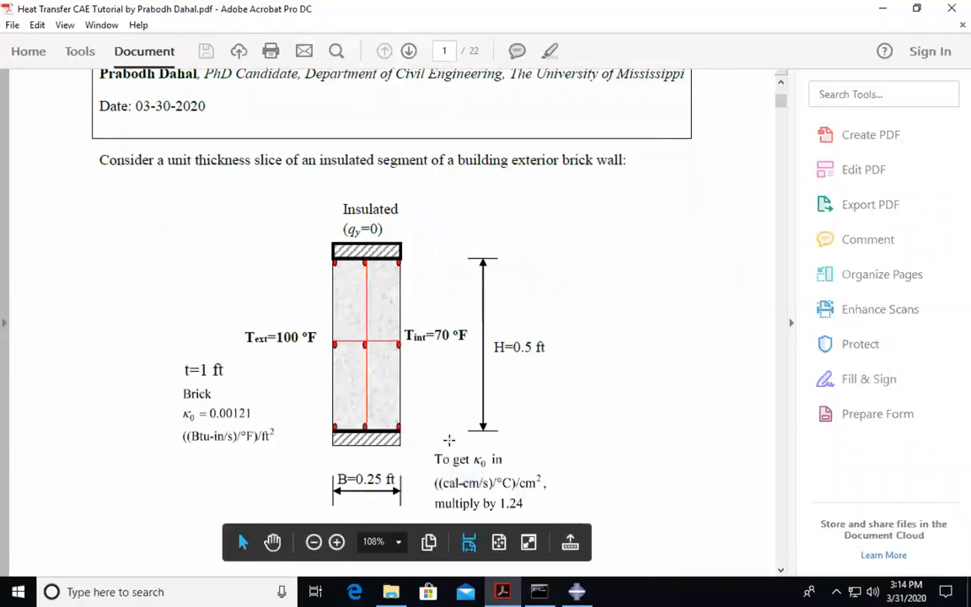
pyautogui.scroll(-1, 472, 460)
pyautogui.click(576, 592)
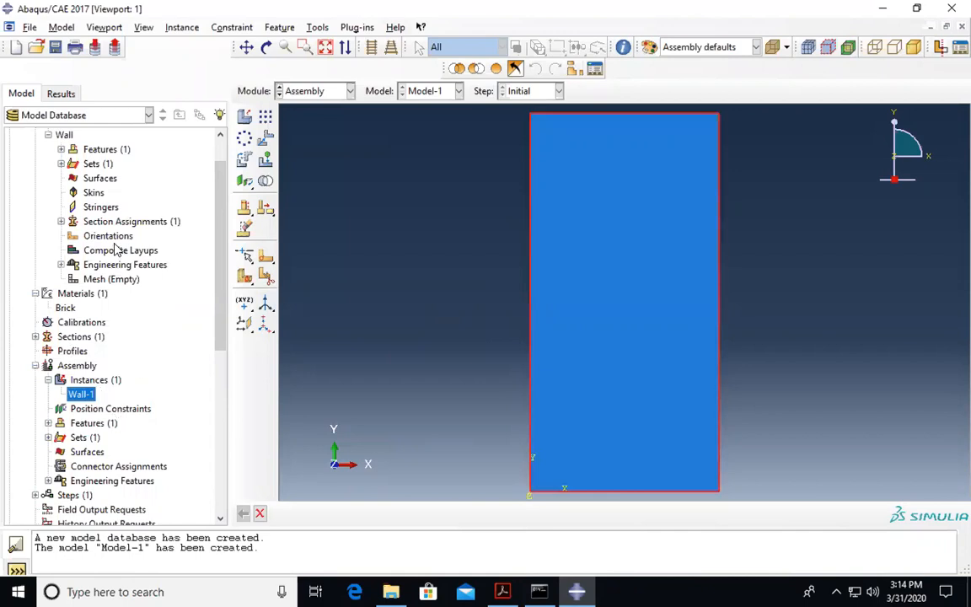
# - Expand Steps in the model tree and begin creating a step after Initial
pyautogui.scroll(1, 116, 251)
pyautogui.scroll(-4, 141, 295)
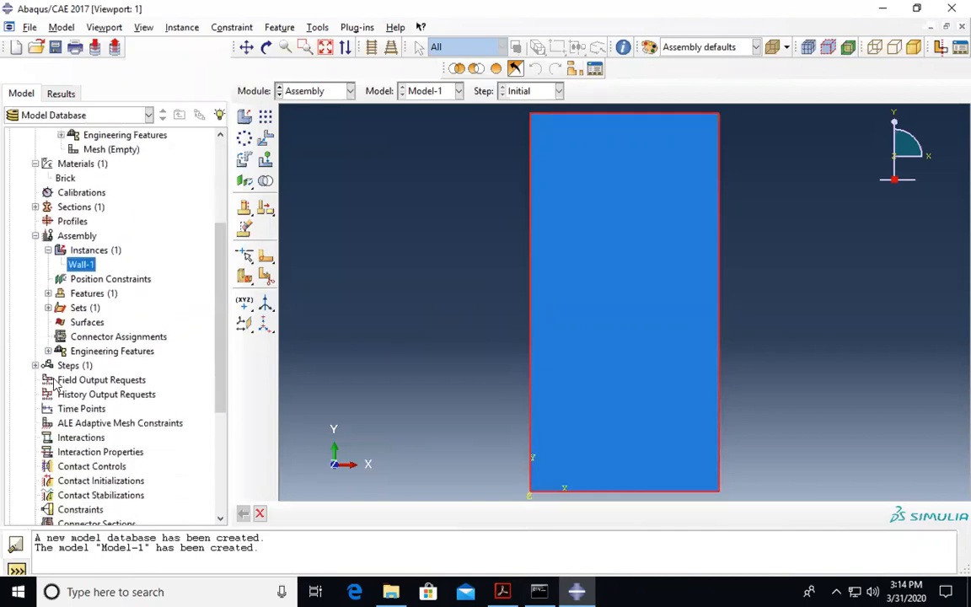
pyautogui.click(72, 366)
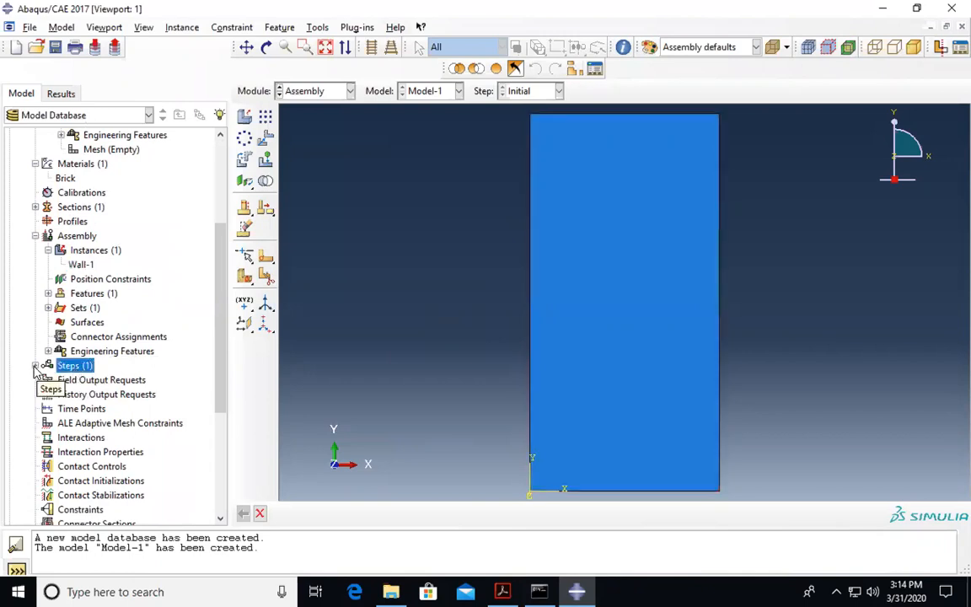
pyautogui.click(34, 366)
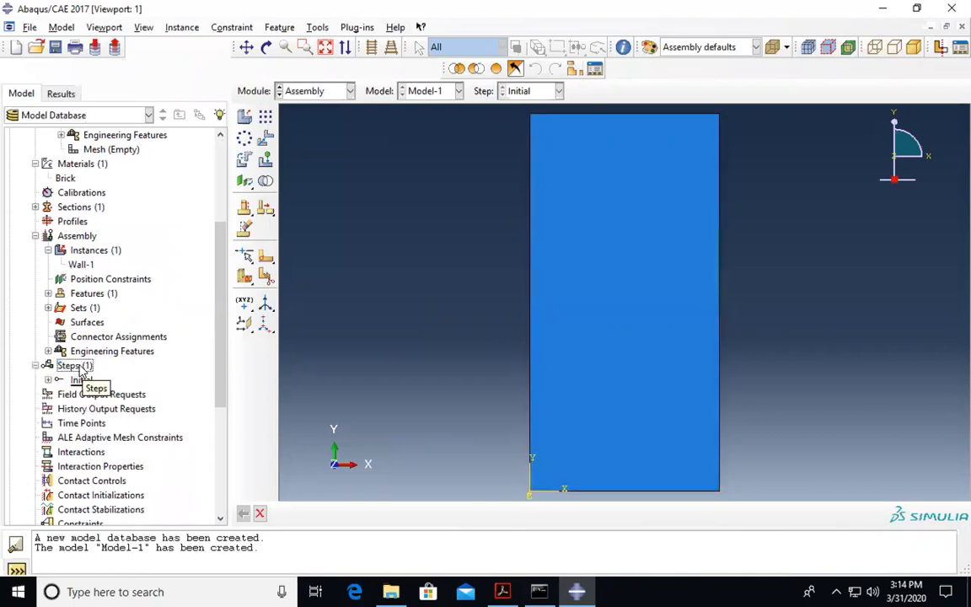
pyautogui.doubleClick(74, 366)
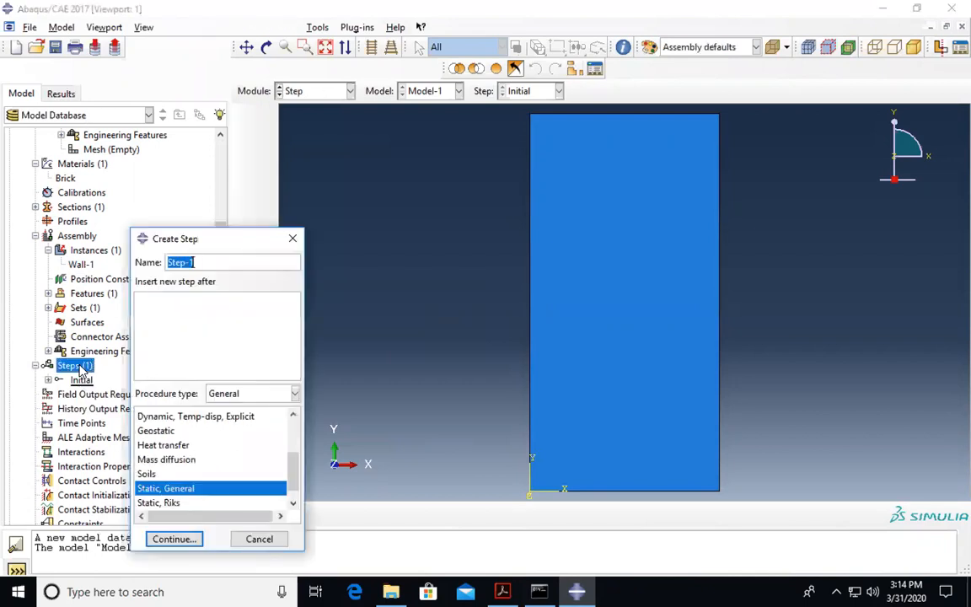
# - Name the new step 'Heat Transgfer' and browse the procedure type list
pyautogui.write('Heat Transgfer')
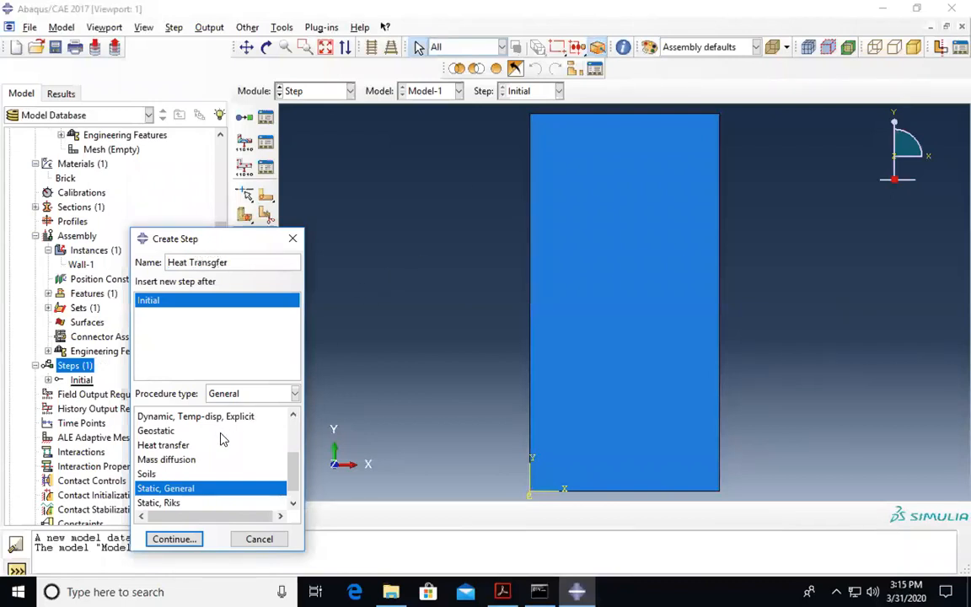
pyautogui.scroll(-1, 223, 439)
pyautogui.scroll(7, 223, 439)
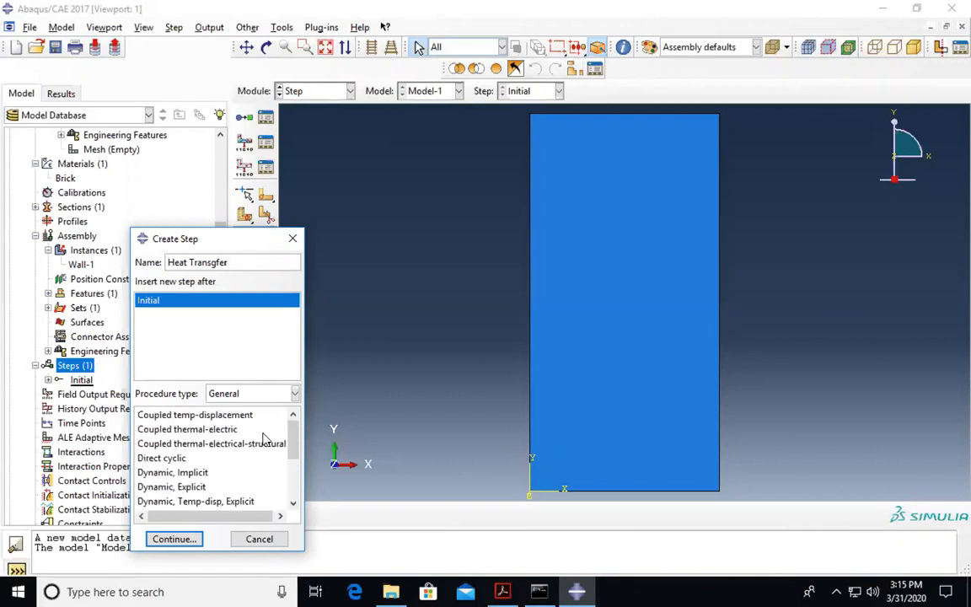
pyautogui.scroll(-6, 208, 429)
pyautogui.scroll(6, 199, 429)
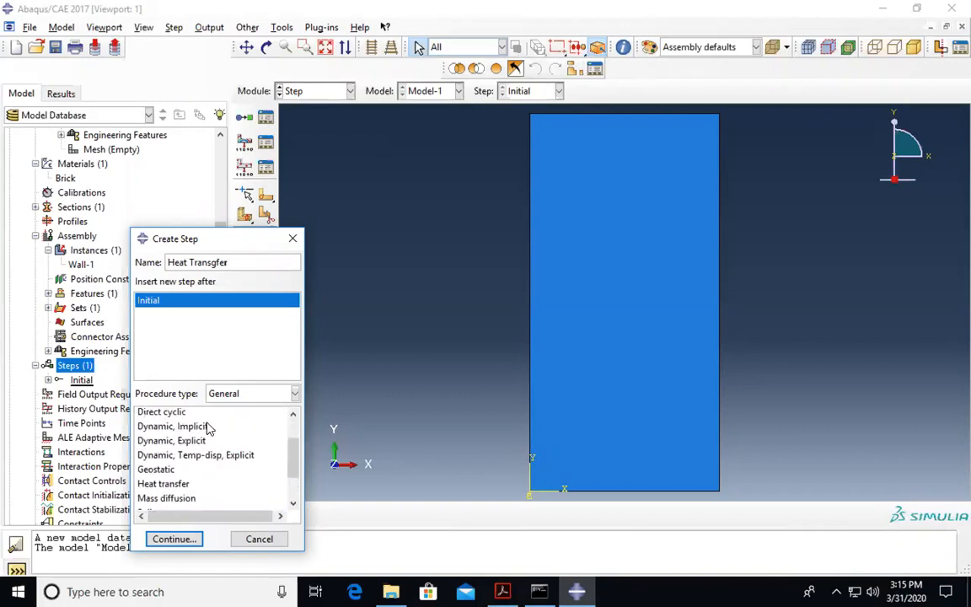
pyautogui.scroll(-3, 213, 440)
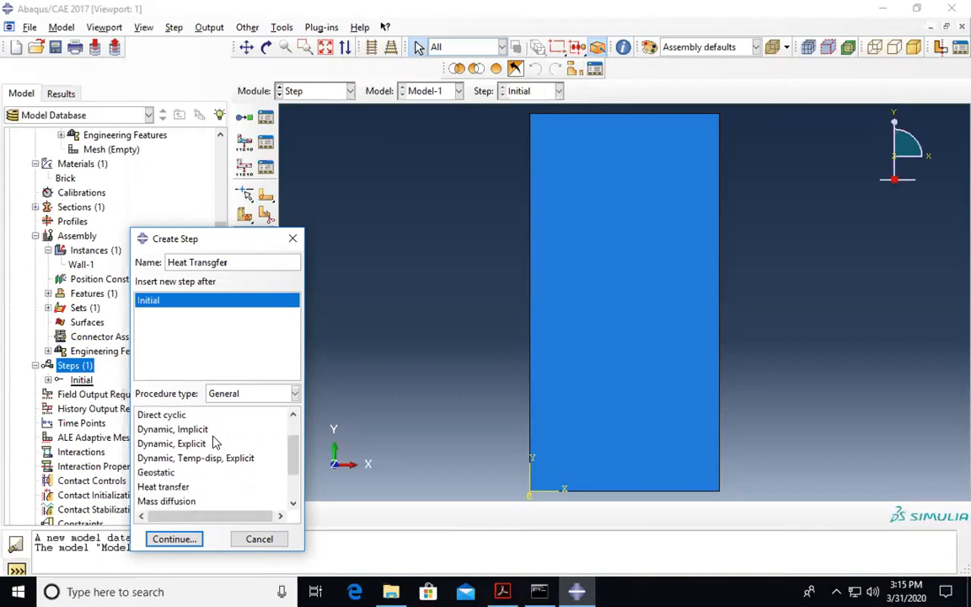
pyautogui.scroll(-3, 217, 443)
pyautogui.click(169, 486)
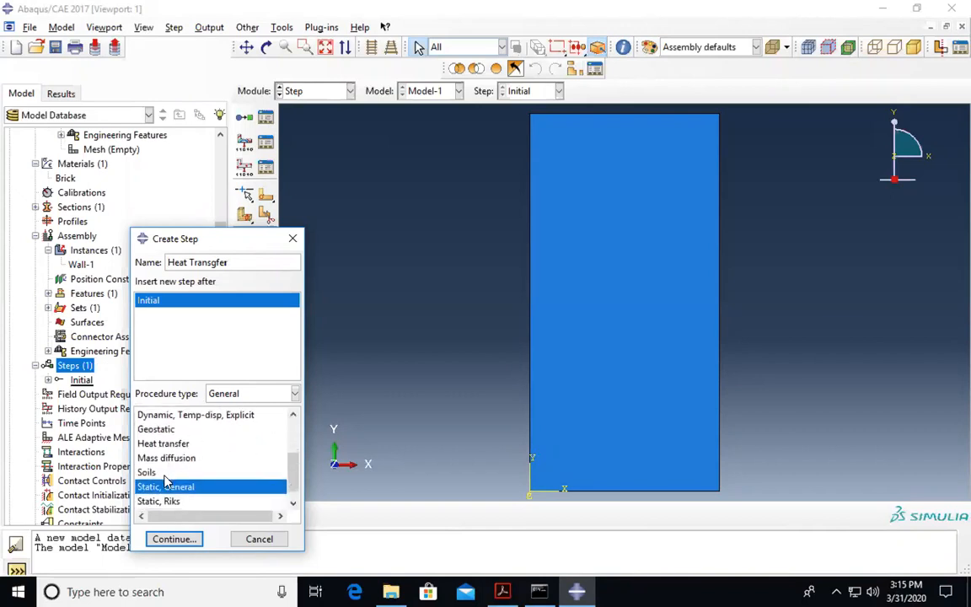
# - Choose the Heat transfer procedure for the step and proceed to its settings
pyautogui.scroll(-1, 175, 483)
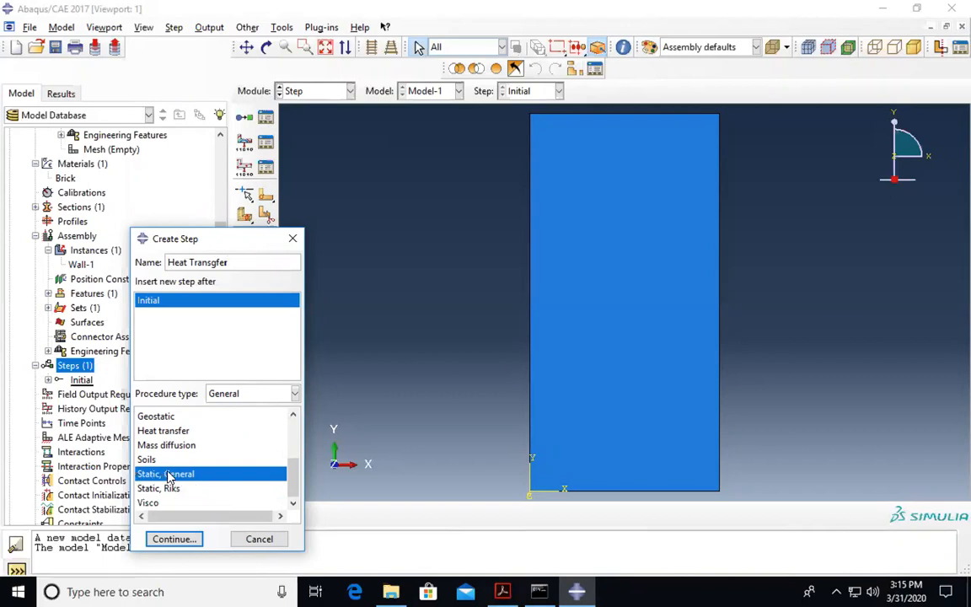
pyautogui.scroll(2, 179, 469)
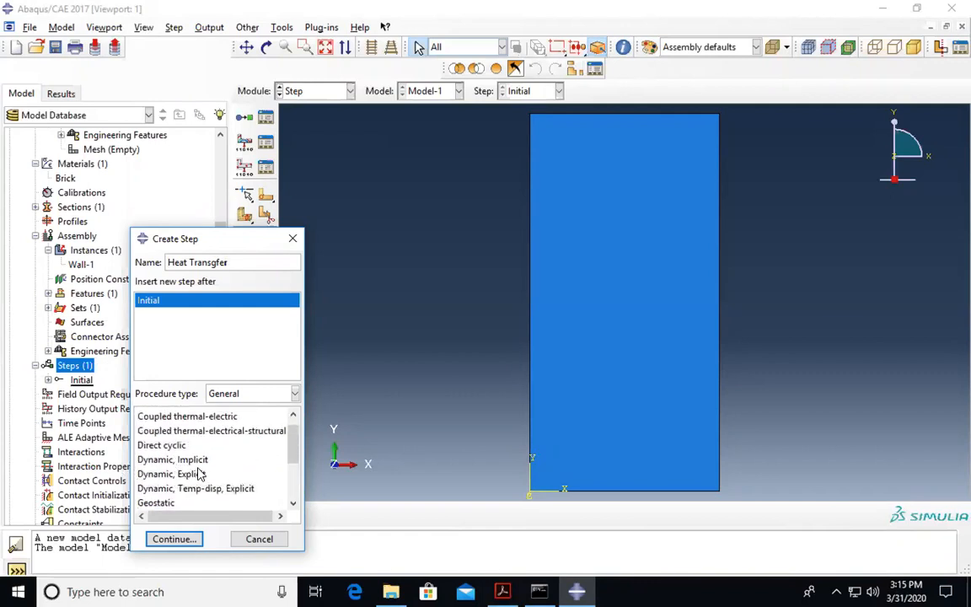
pyautogui.scroll(1, 188, 462)
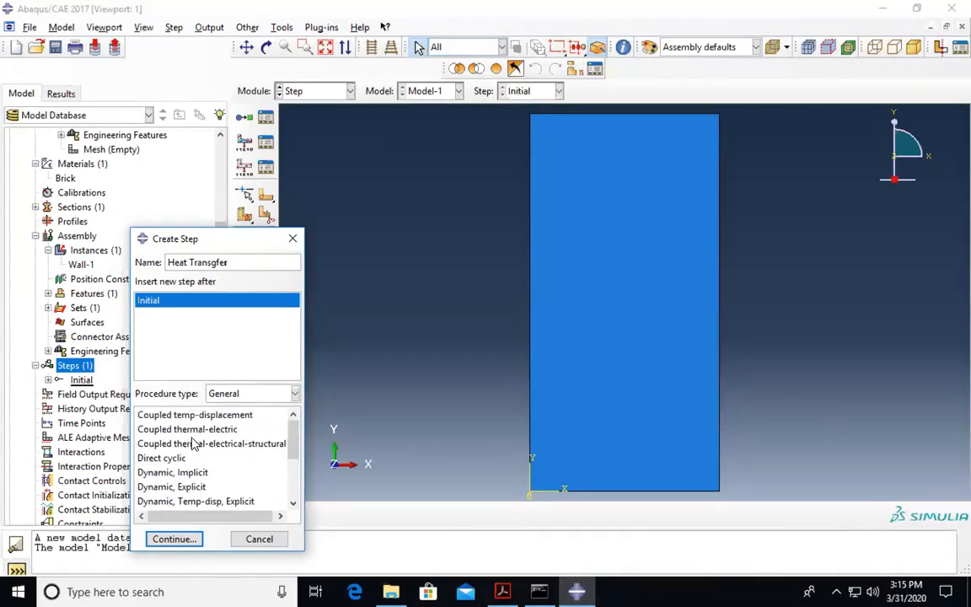
pyautogui.scroll(-3, 187, 451)
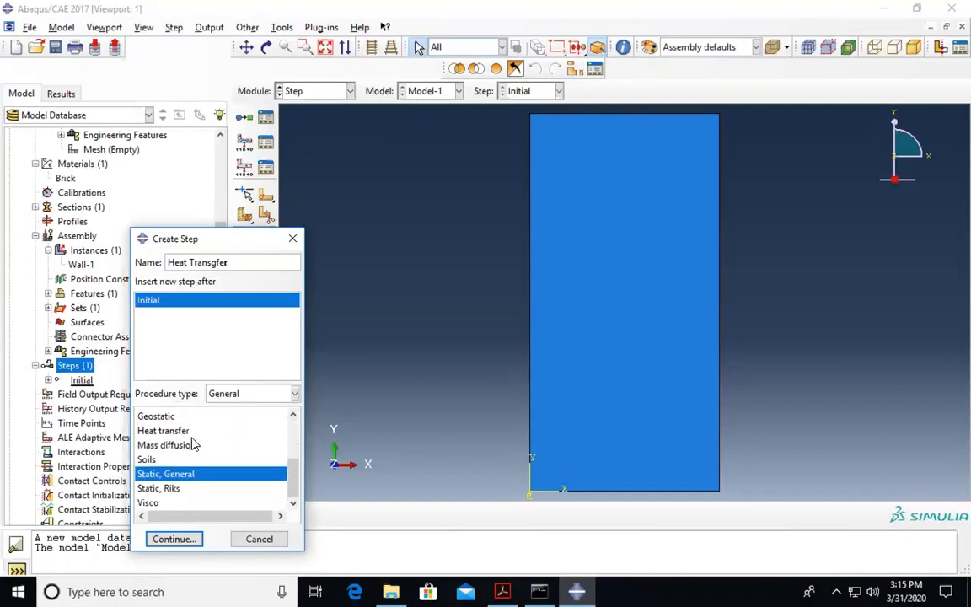
pyautogui.scroll(3, 183, 459)
pyautogui.scroll(-3, 184, 460)
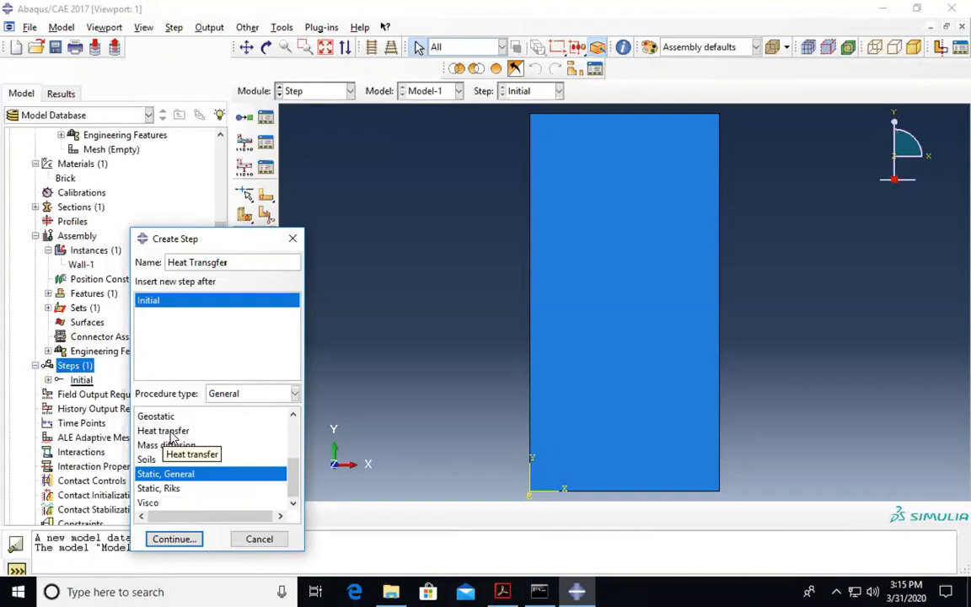
pyautogui.click(170, 432)
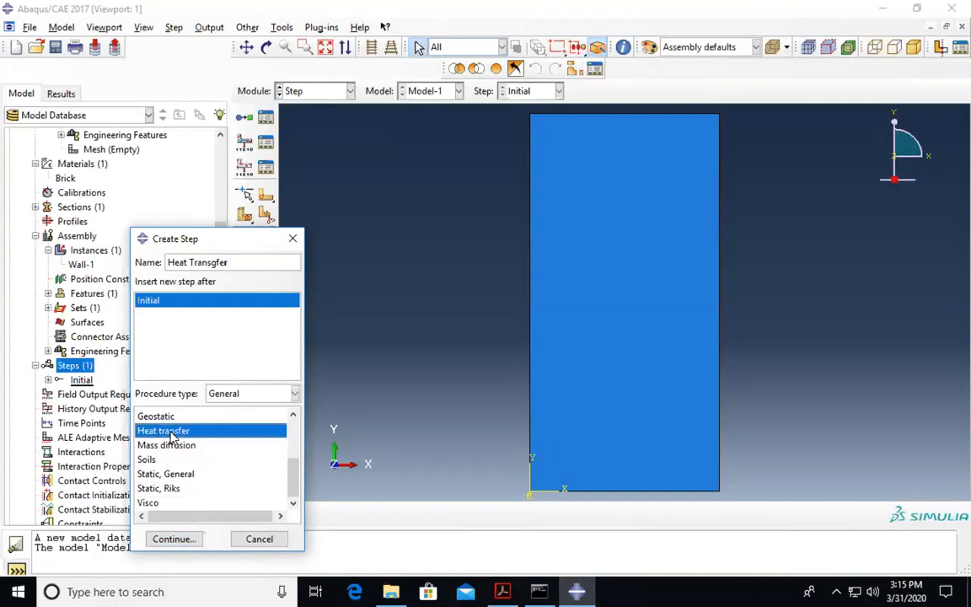
pyautogui.click(173, 539)
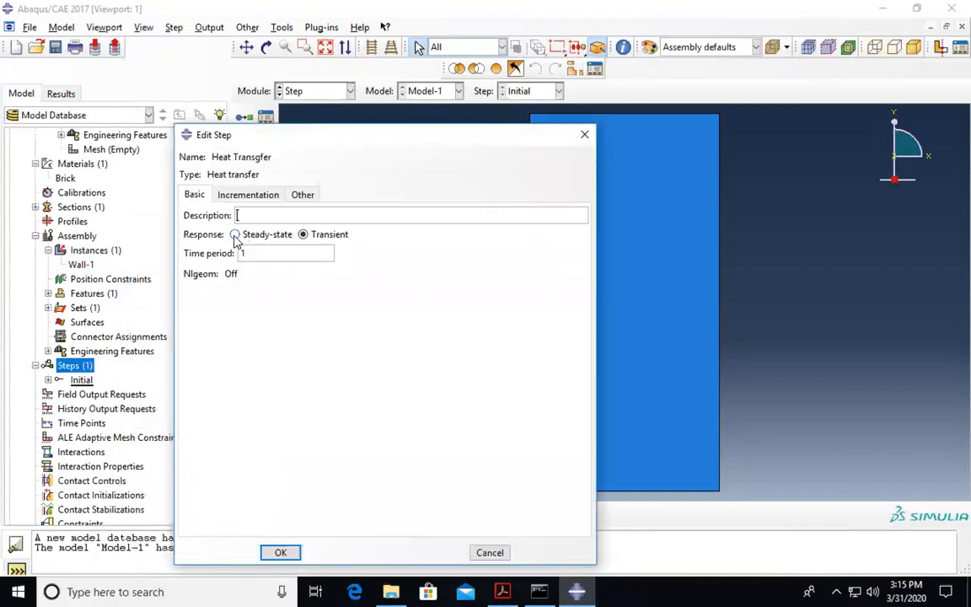
# - Set the Heat Transgfer step's response to Steady-state, keeping time period 1
pyautogui.click(503, 592)
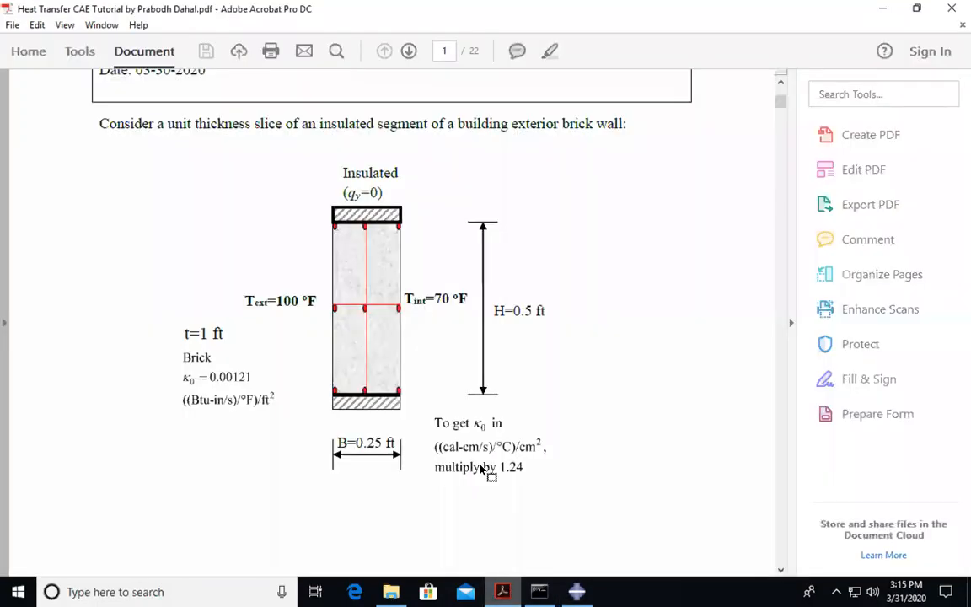
pyautogui.scroll(5, 454, 279)
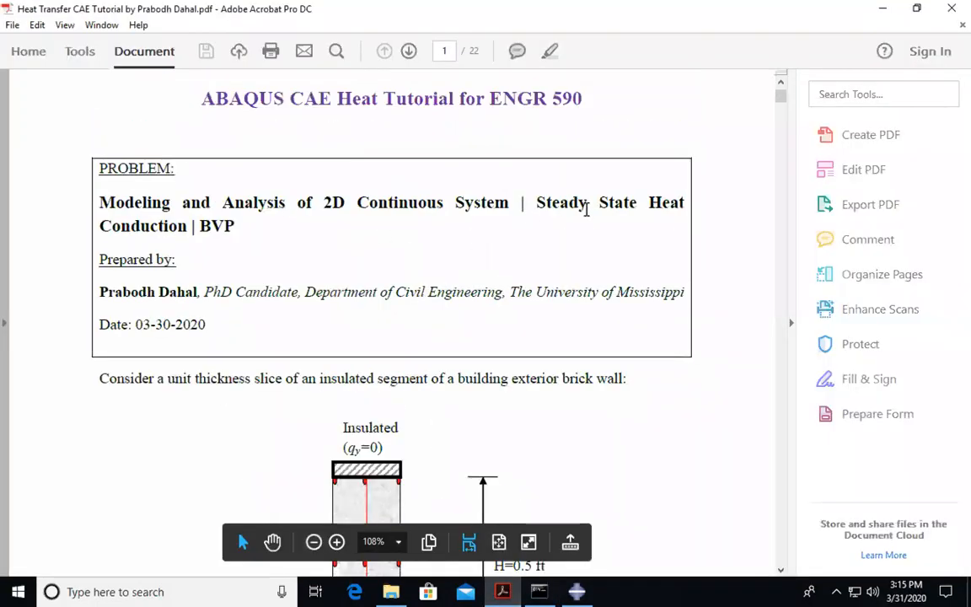
pyautogui.click(581, 583)
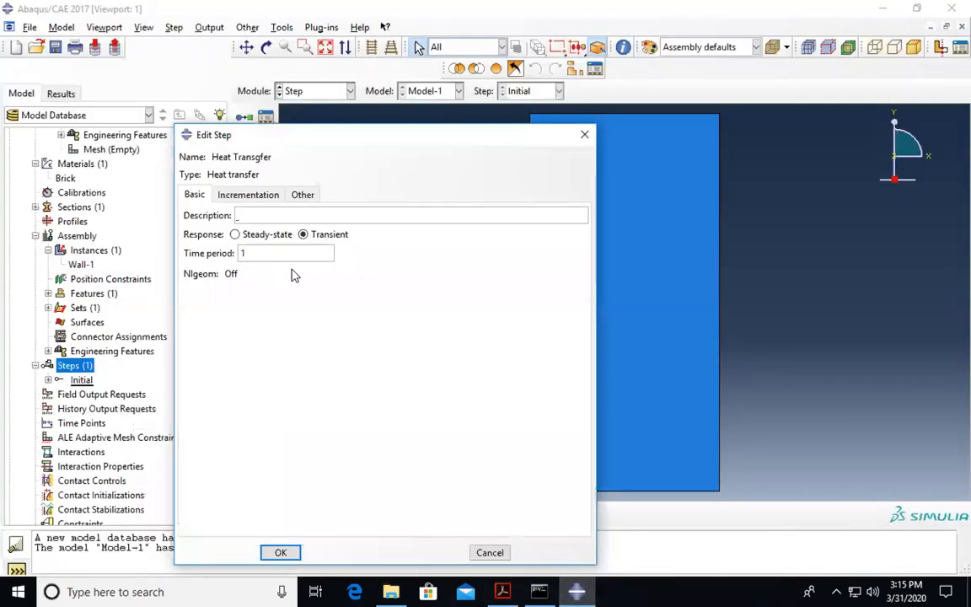
pyautogui.click(235, 235)
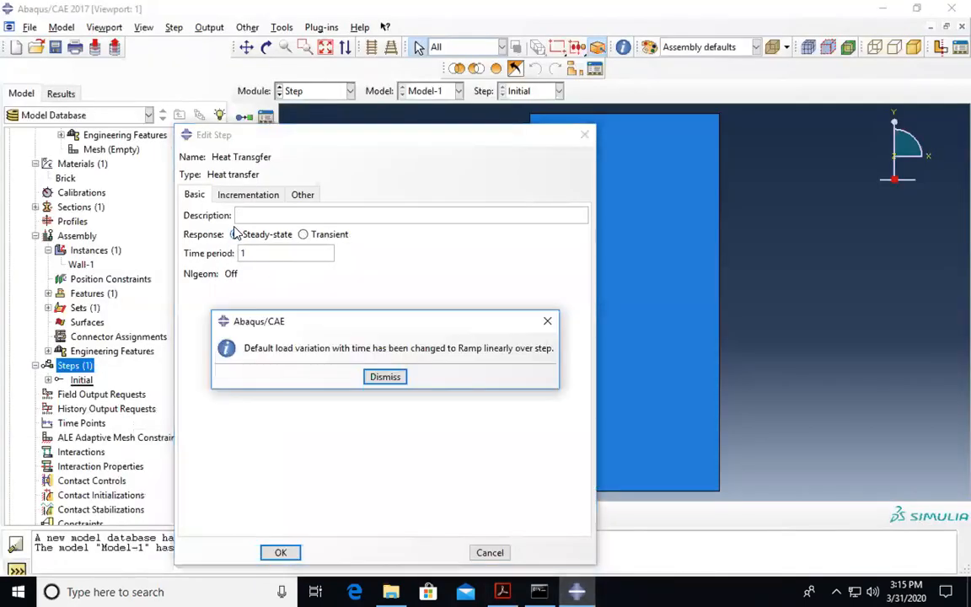
pyautogui.click(390, 379)
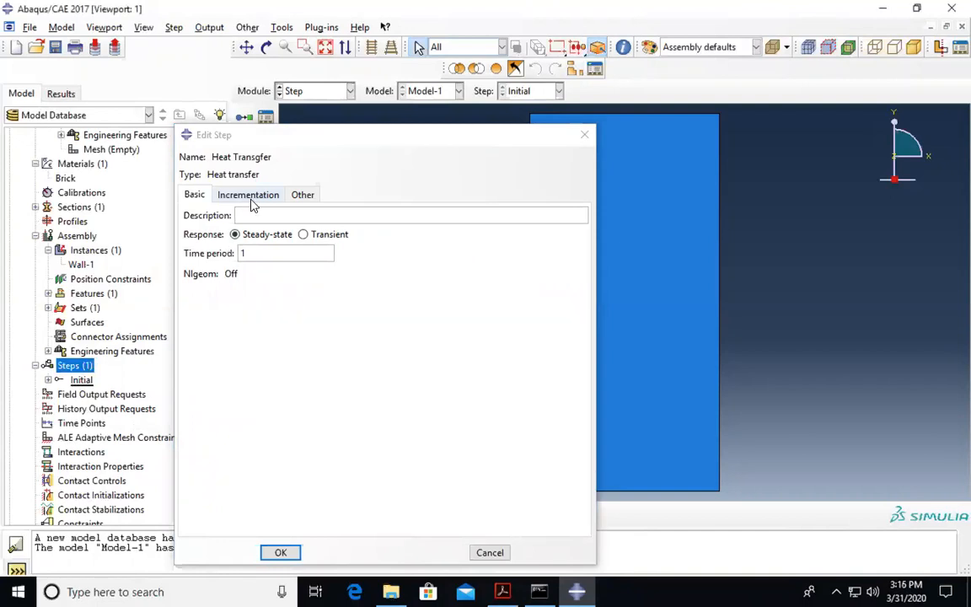
pyautogui.click(252, 197)
pyautogui.click(301, 195)
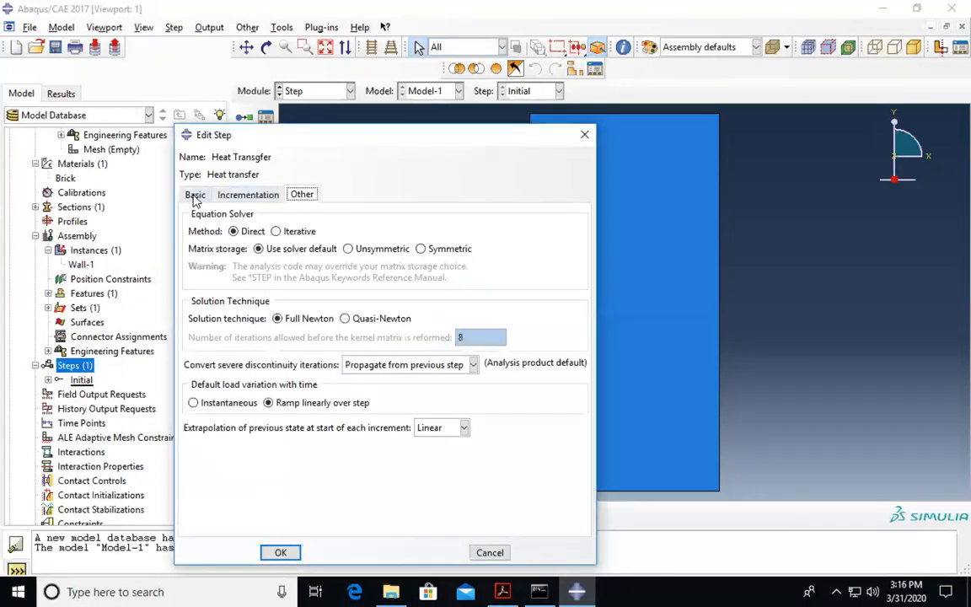
pyautogui.click(195, 194)
pyautogui.click(245, 196)
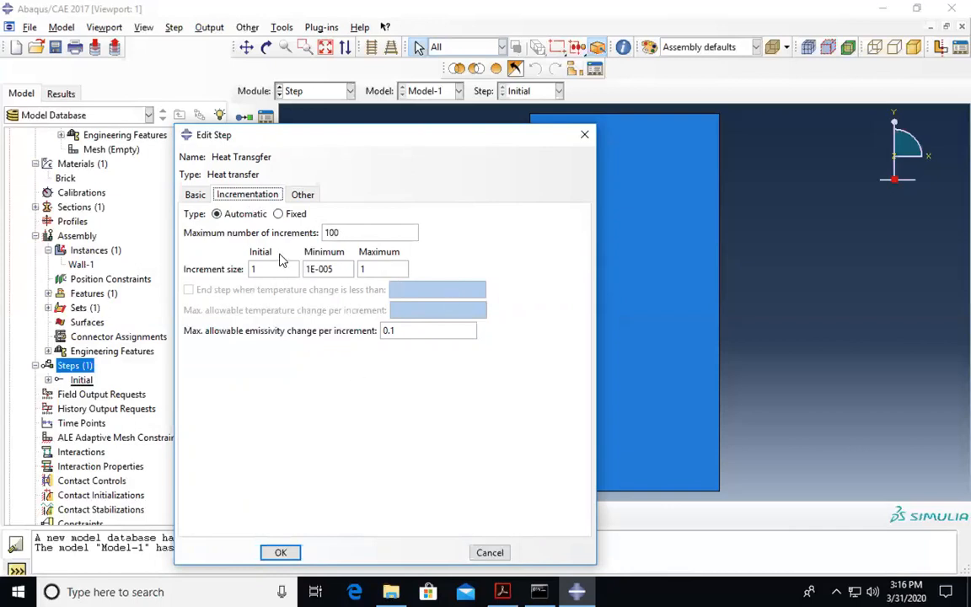
pyautogui.click(194, 196)
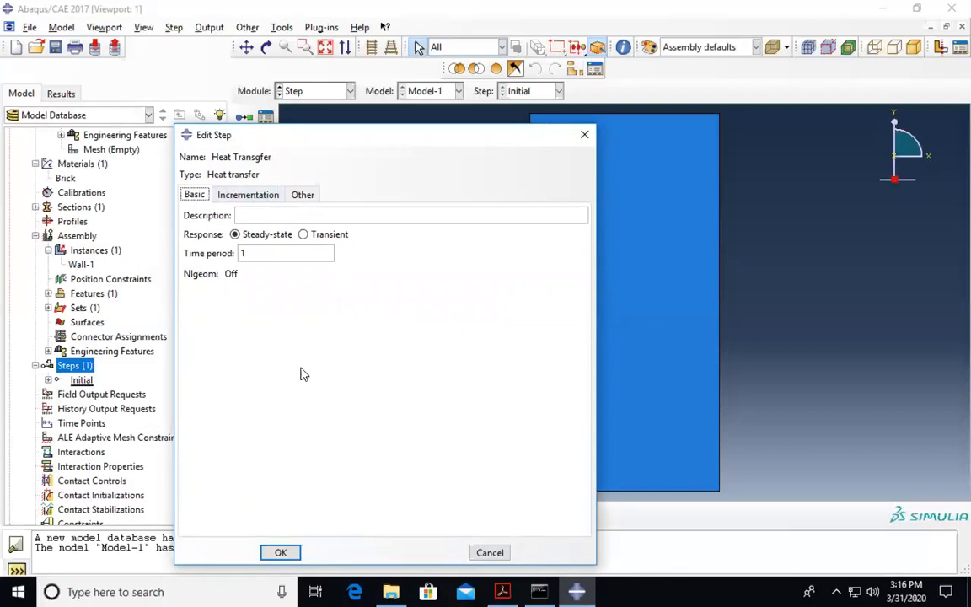
pyautogui.click(276, 553)
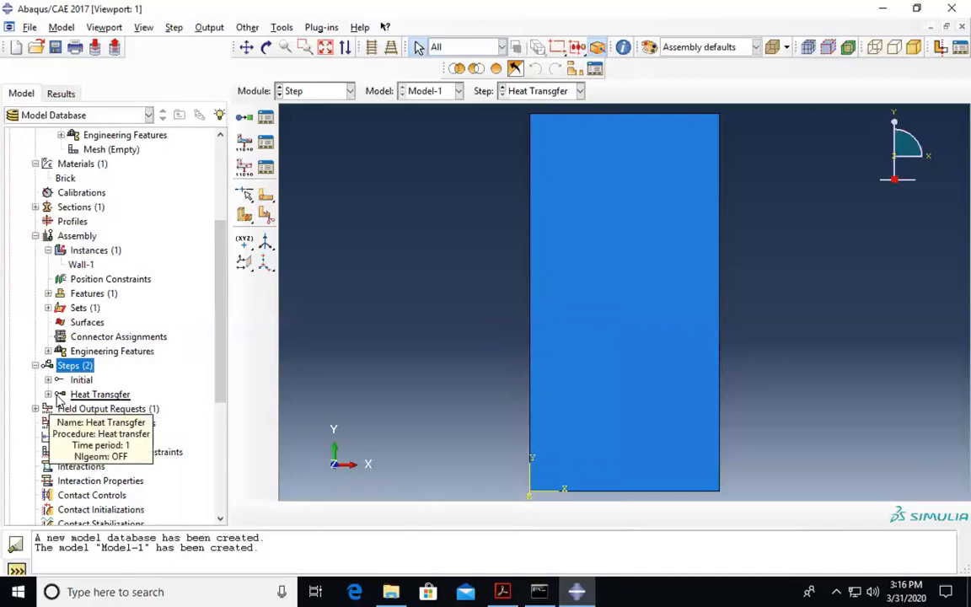
# - Start a boundary condition in the Heat Transgfer step, checking the tutorial's boundary temperatures
pyautogui.click(48, 393)
pyautogui.scroll(-1, 97, 422)
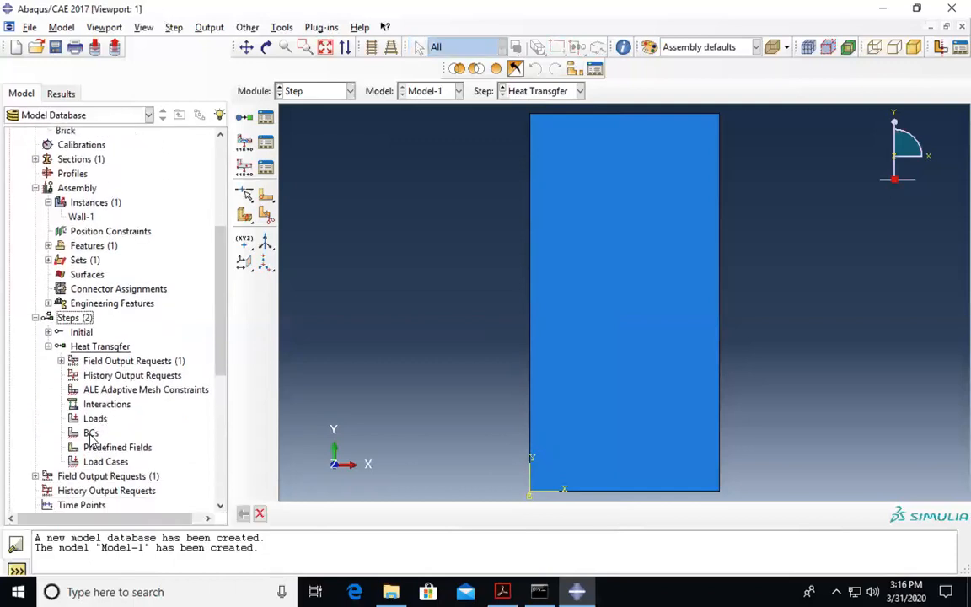
pyautogui.doubleClick(90, 433)
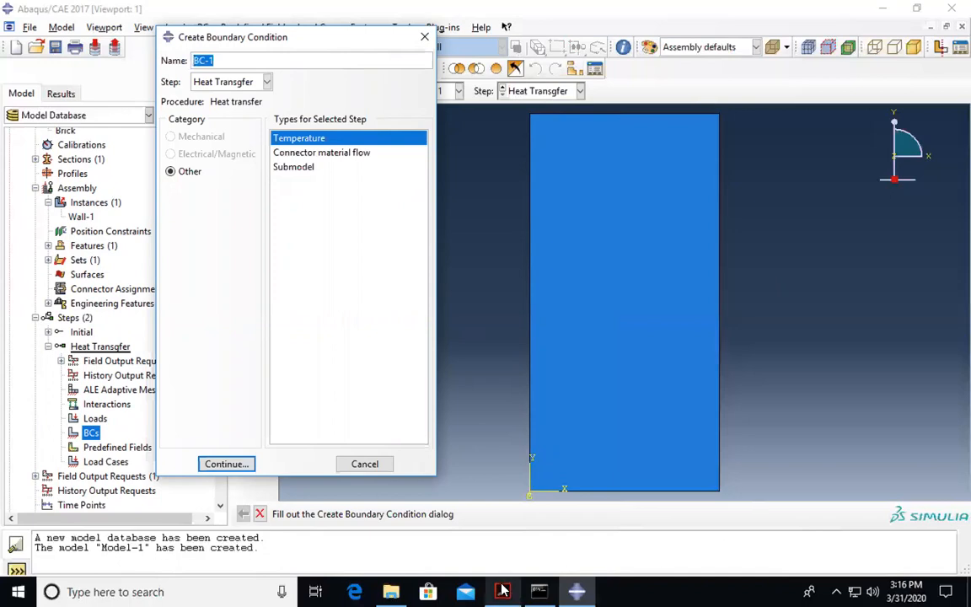
pyautogui.hotkey('alt', 'Tab')
pyautogui.scroll(-5, 346, 401)
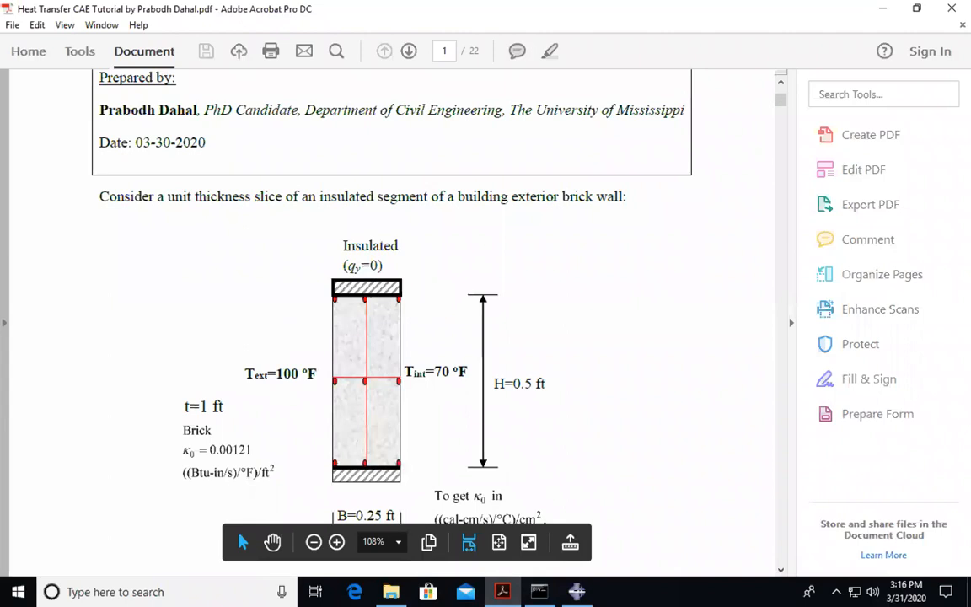
pyautogui.click(577, 592)
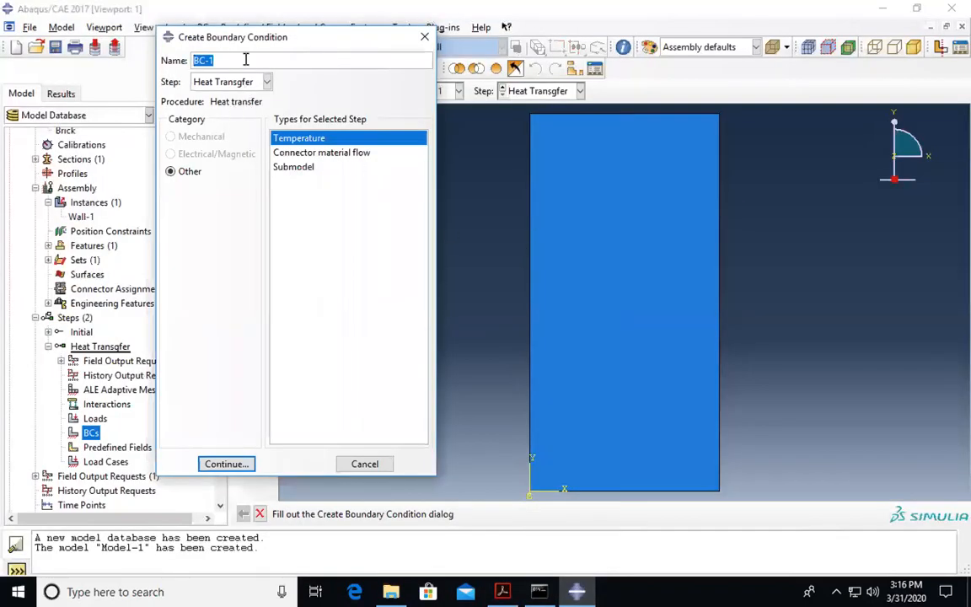
# - Define temperature condition LeftT on the left edge, saved as set Left, with magnitude 100
pyautogui.write('LeftT')
pyautogui.click(236, 470)
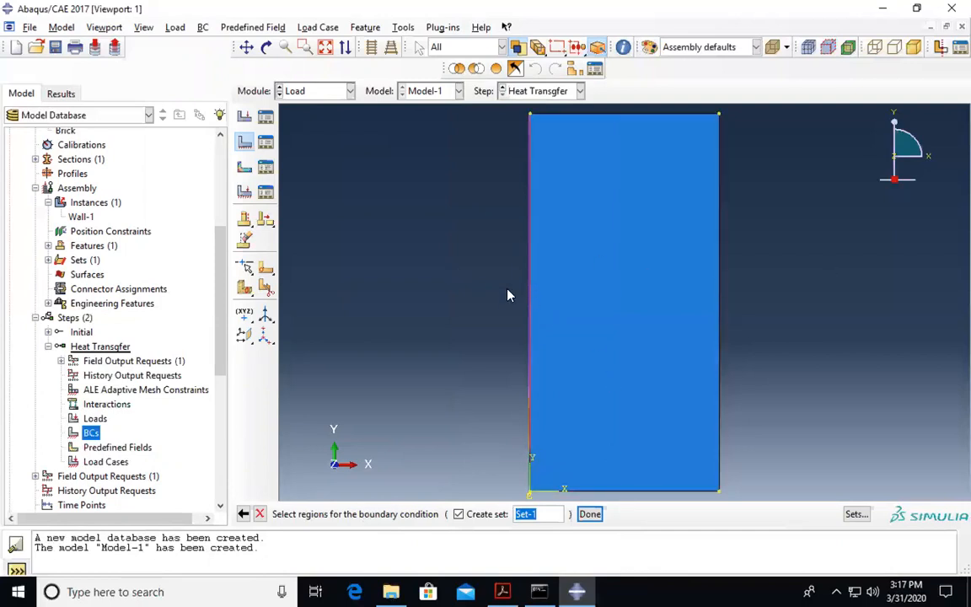
pyautogui.click(531, 307)
pyautogui.write('Left')
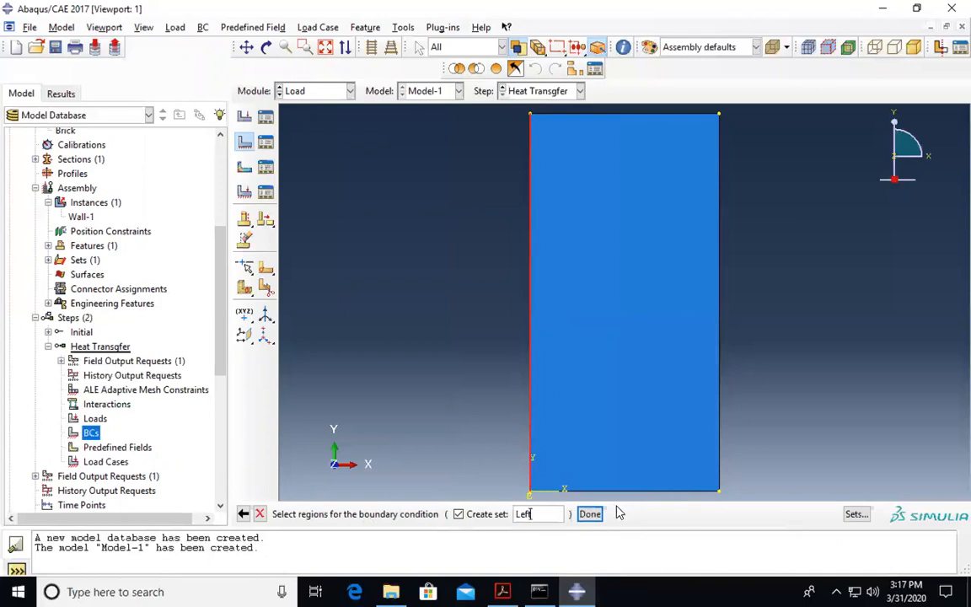
pyautogui.click(589, 513)
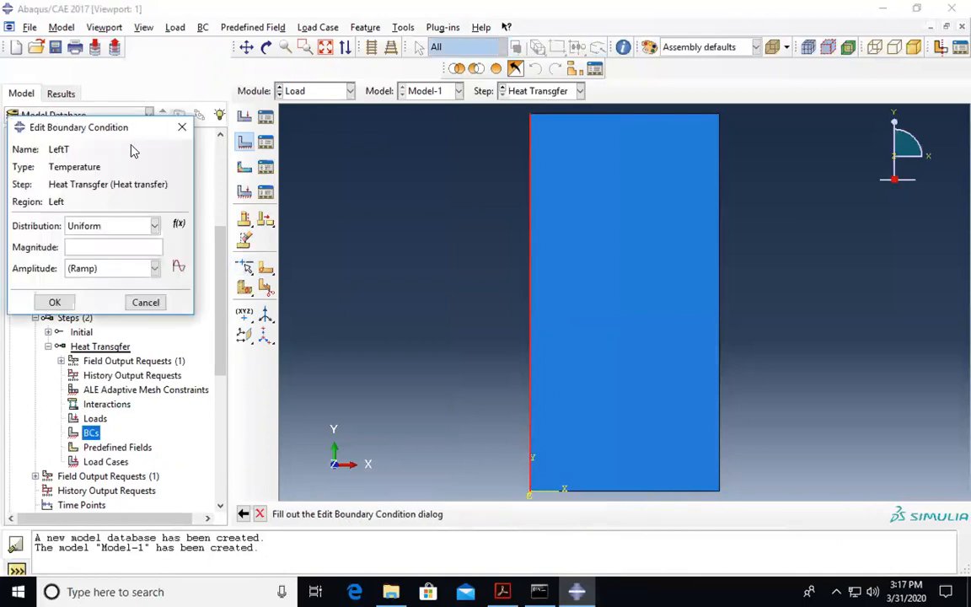
pyautogui.moveTo(177, 128); pyautogui.dragTo(346, 148)
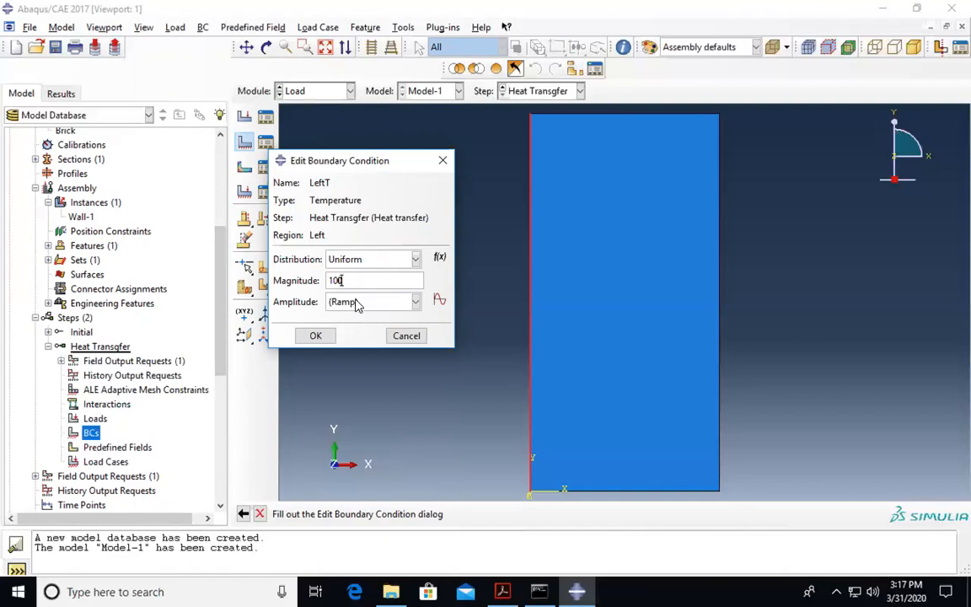
pyautogui.click(316, 335)
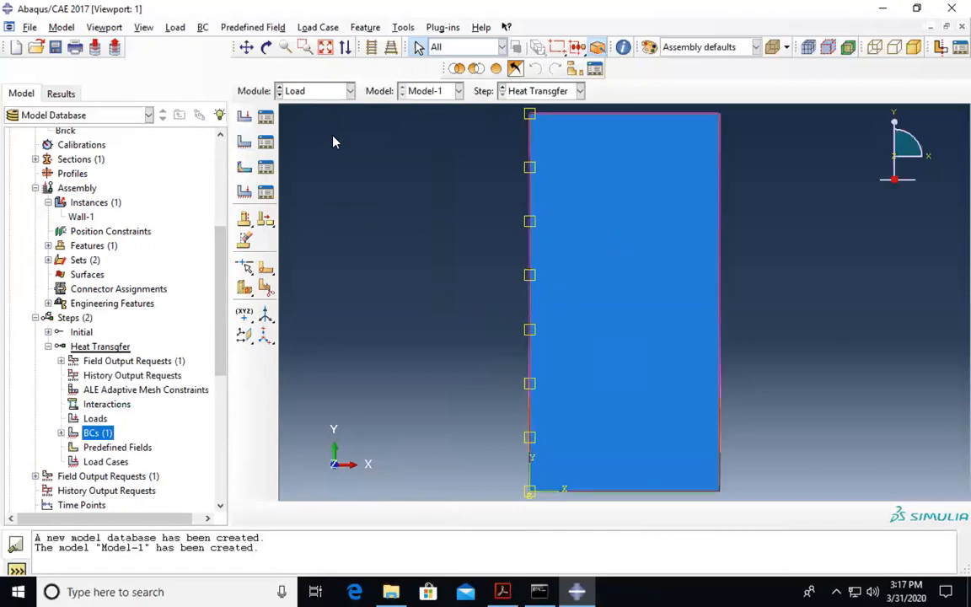
# - Define Temperature condition RightT on the wall's right edge as set Right, with magnitude 70
pyautogui.doubleClick(104, 432)
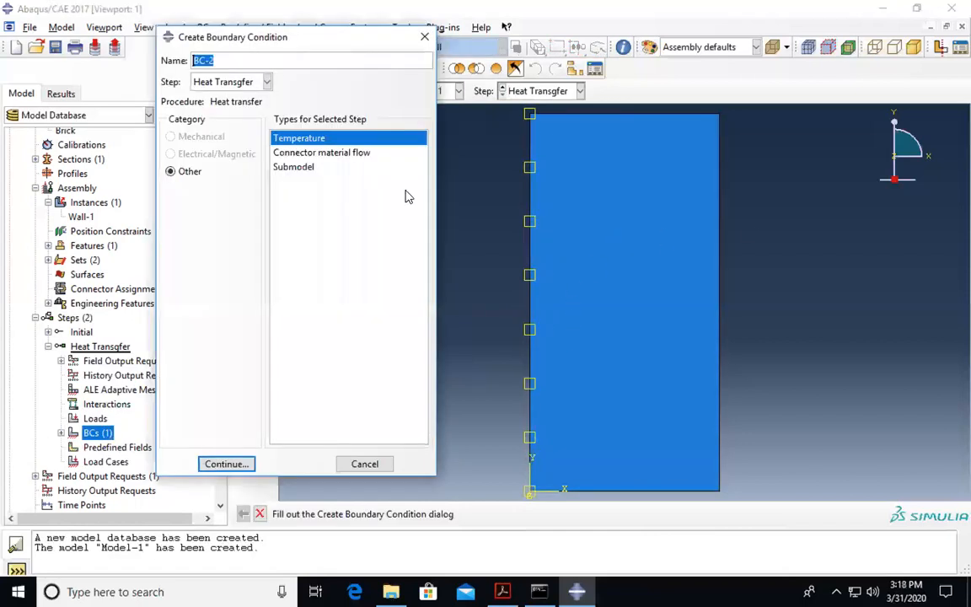
pyautogui.write('RightT')
pyautogui.click(225, 464)
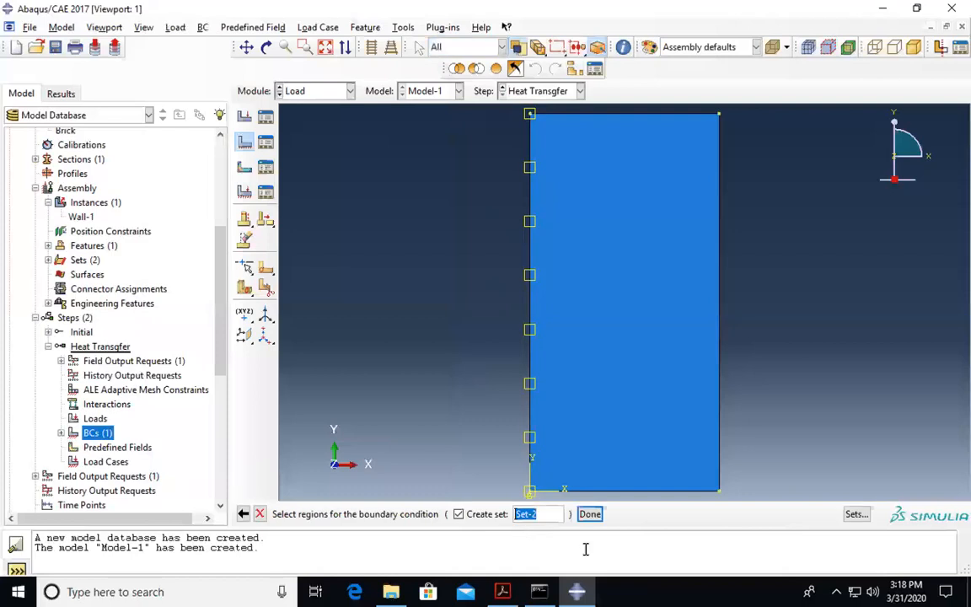
pyautogui.write('Right')
pyautogui.click(721, 399)
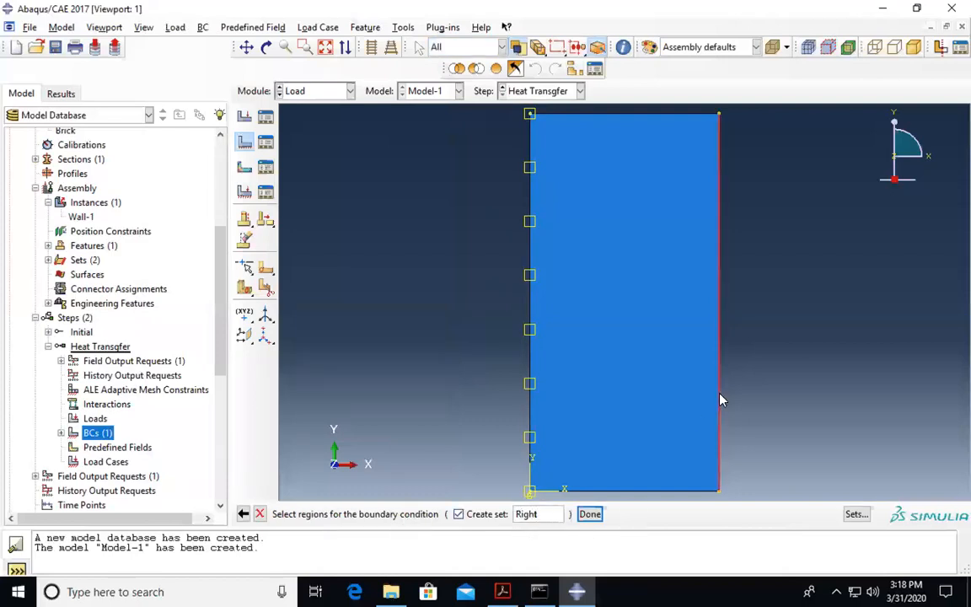
pyautogui.click(591, 515)
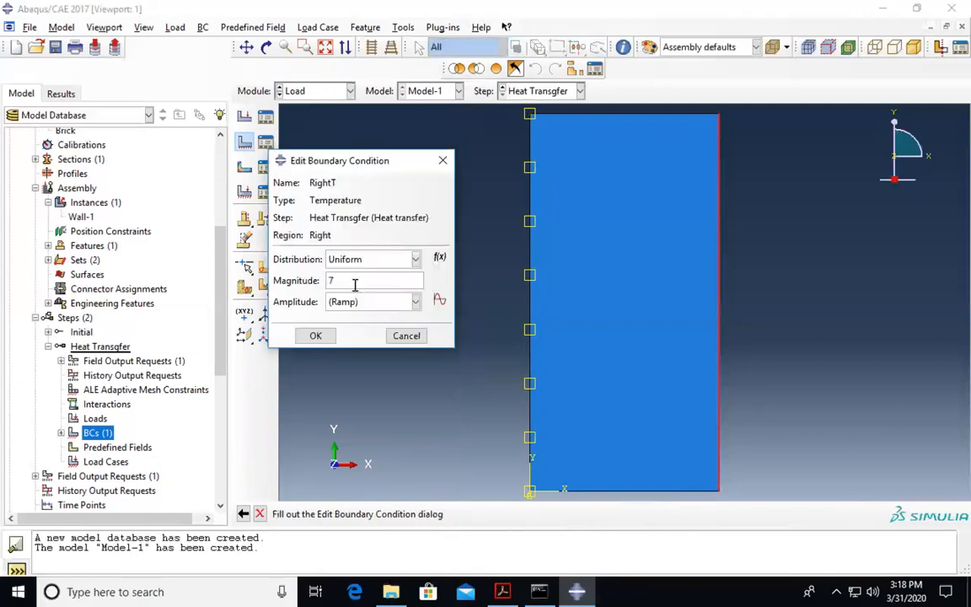
pyautogui.click(502, 592)
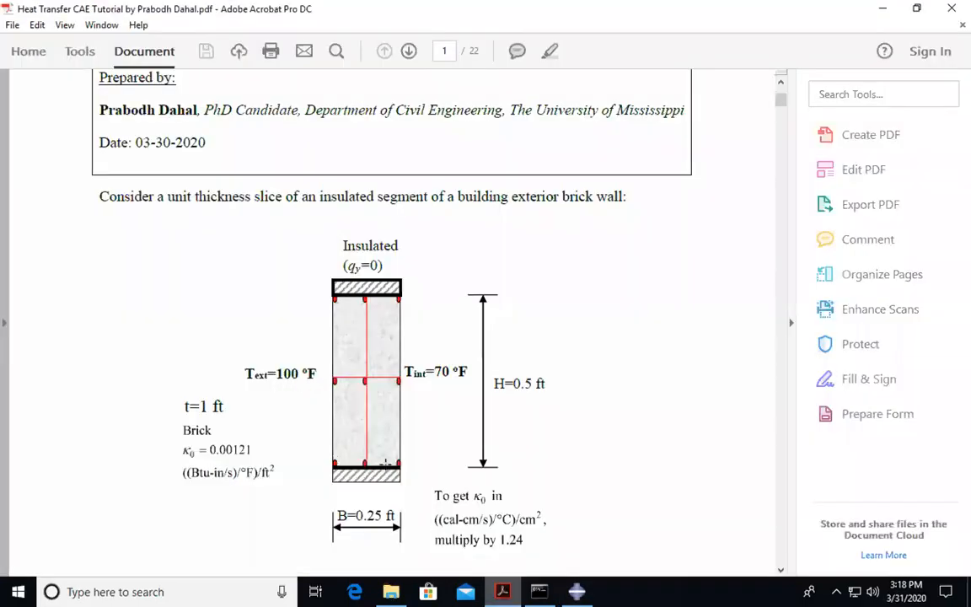
pyautogui.click(577, 592)
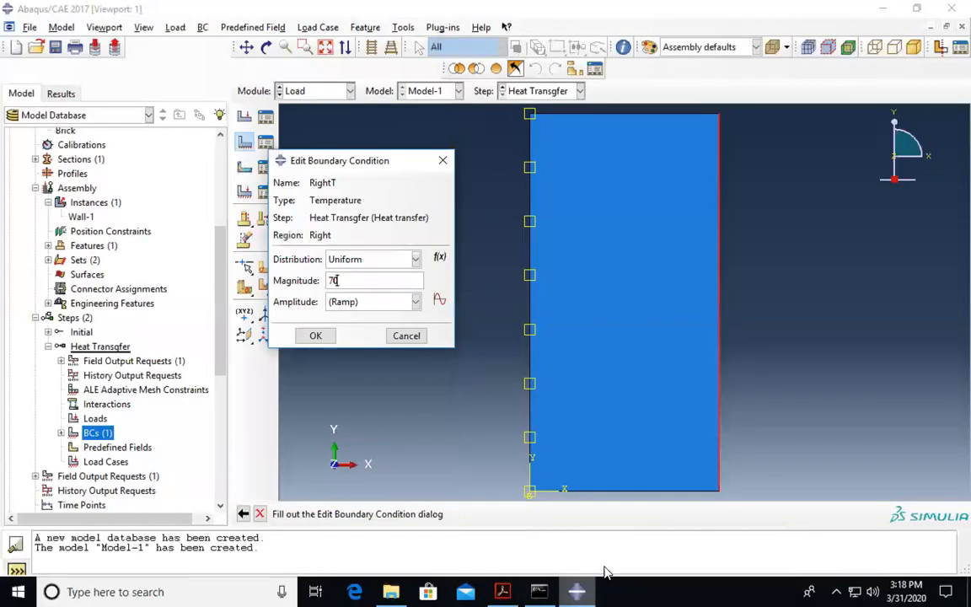
# - Confirm the RightT condition so the wall's right edge is held at 70
pyautogui.click(316, 336)
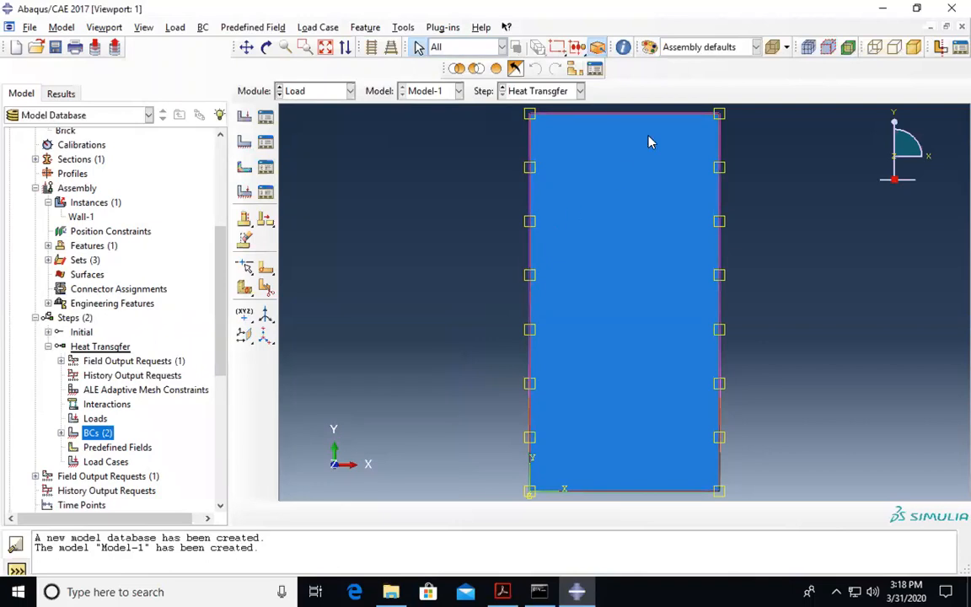
pyautogui.moveTo(505, 8)
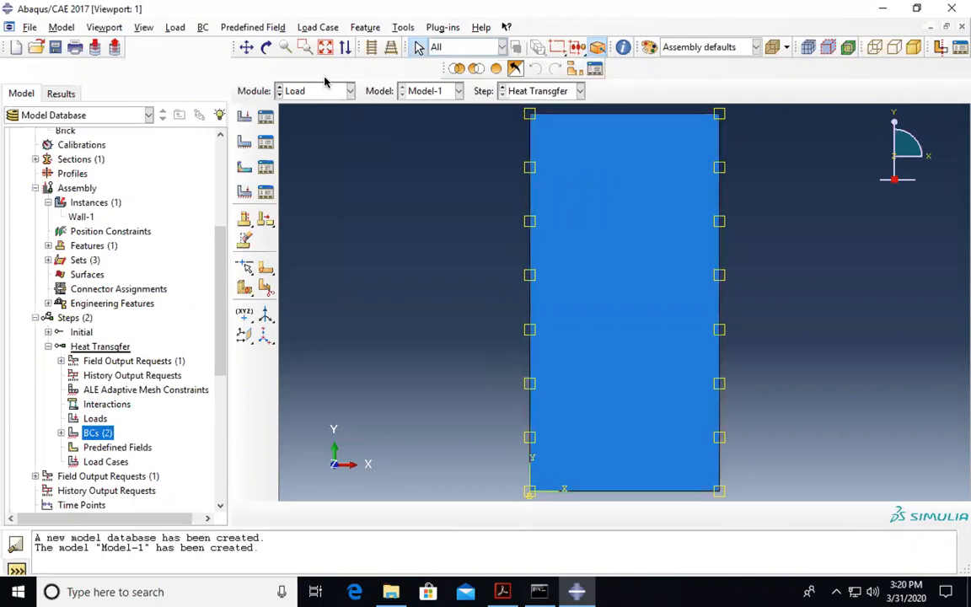
# - Switch to the Mesh module and attempt Element Type assignment, dismissing the dependent-instance error twice
pyautogui.click(296, 90)
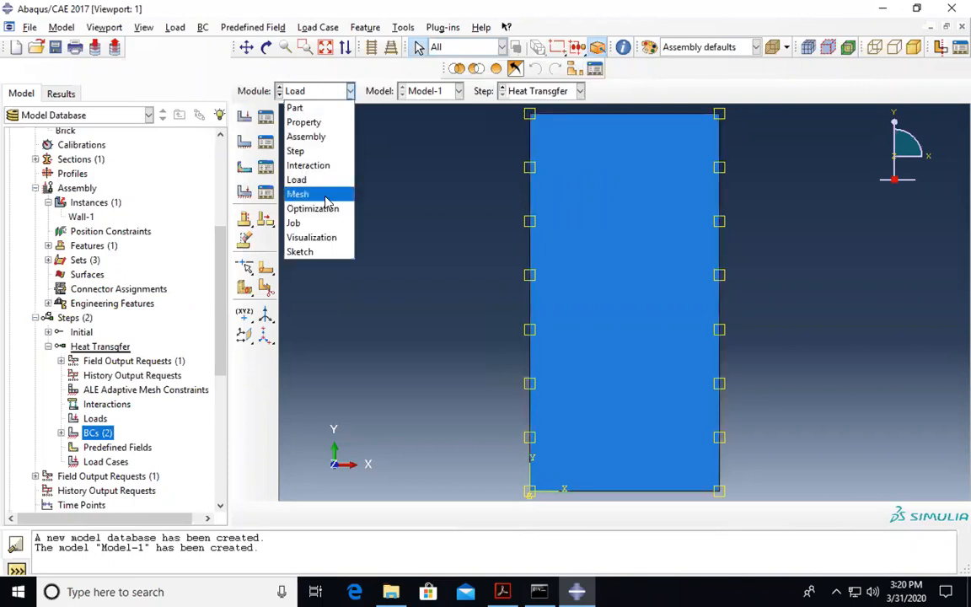
pyautogui.click(300, 194)
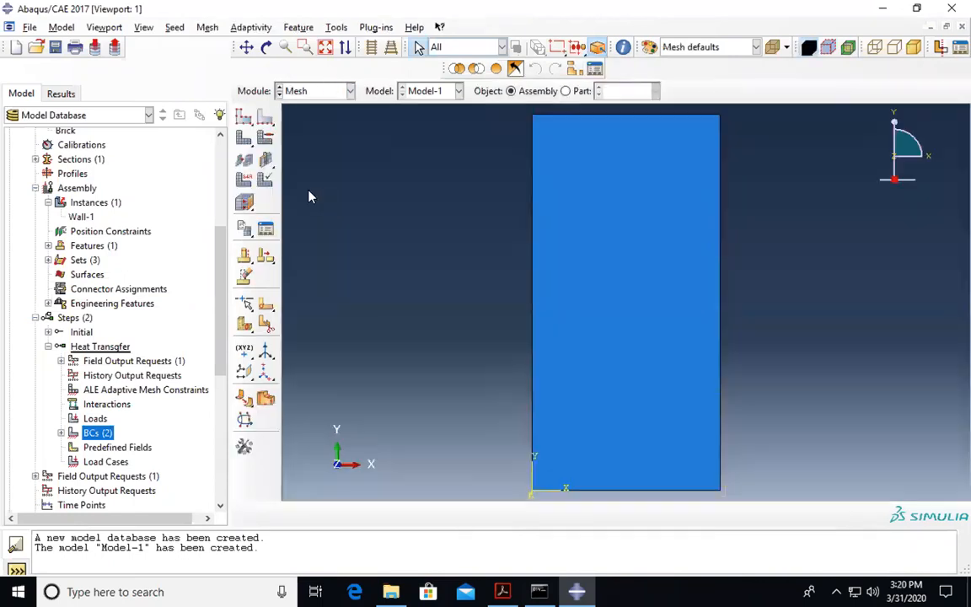
pyautogui.click(210, 29)
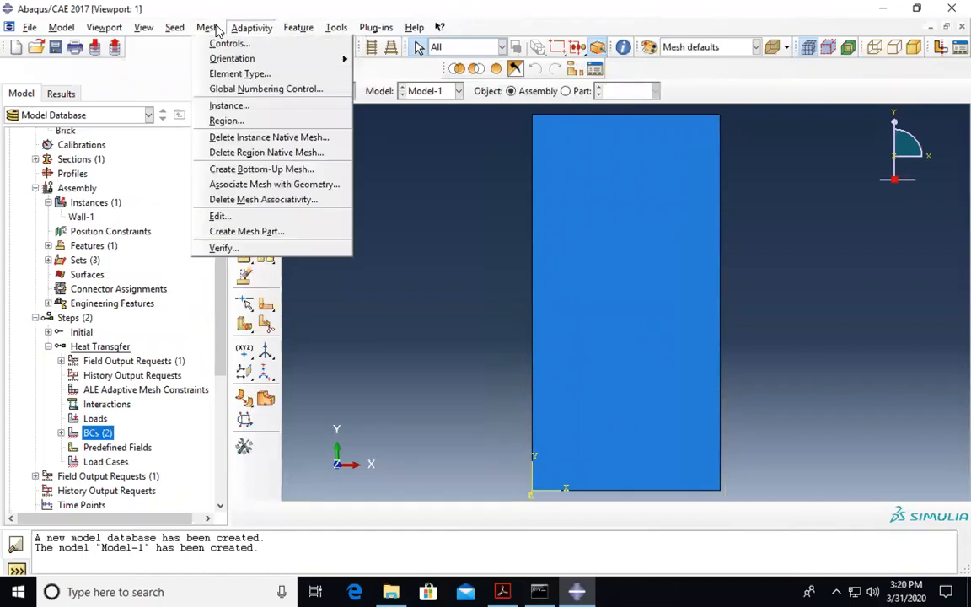
pyautogui.click(226, 75)
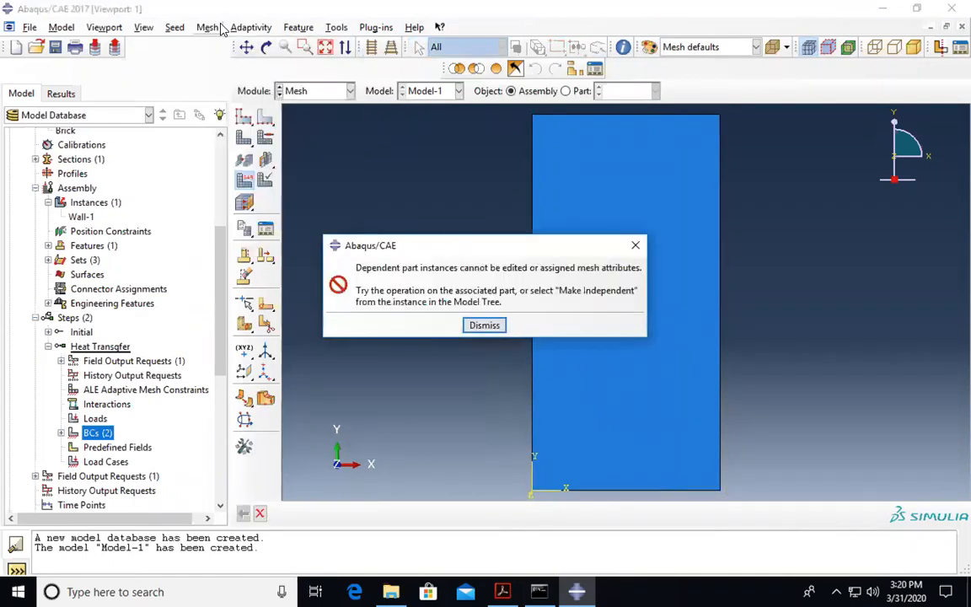
pyautogui.click(634, 247)
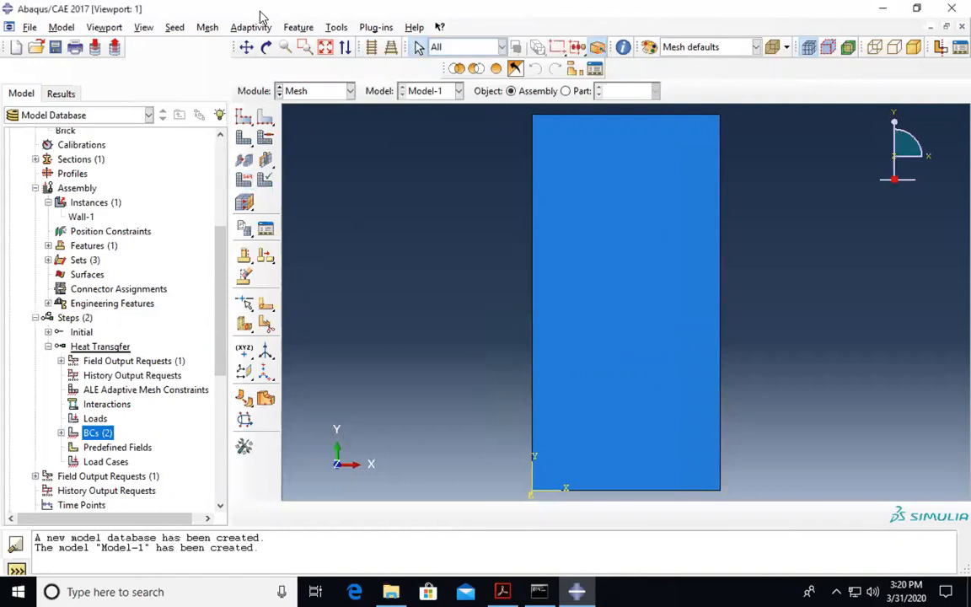
pyautogui.click(208, 27)
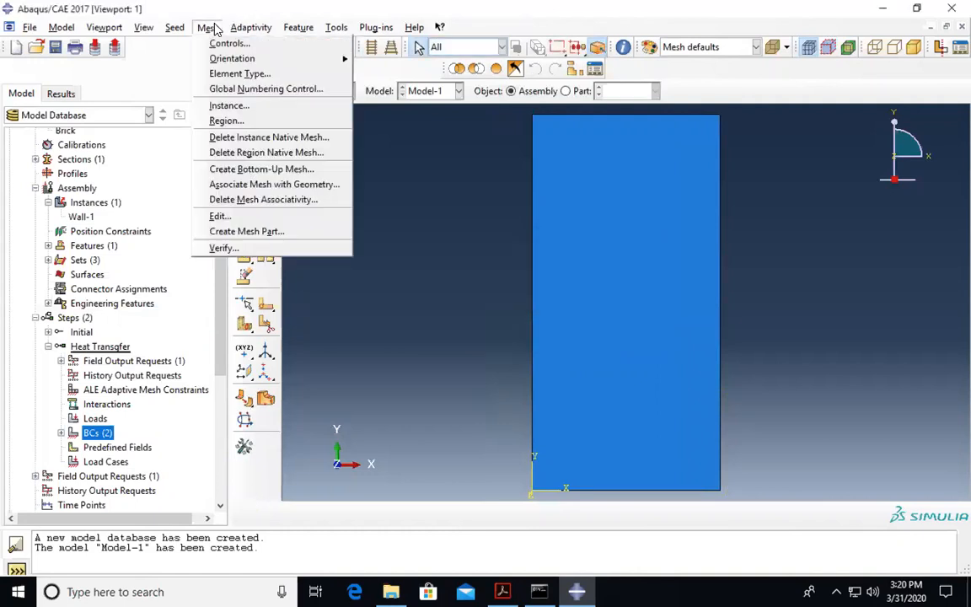
pyautogui.click(263, 75)
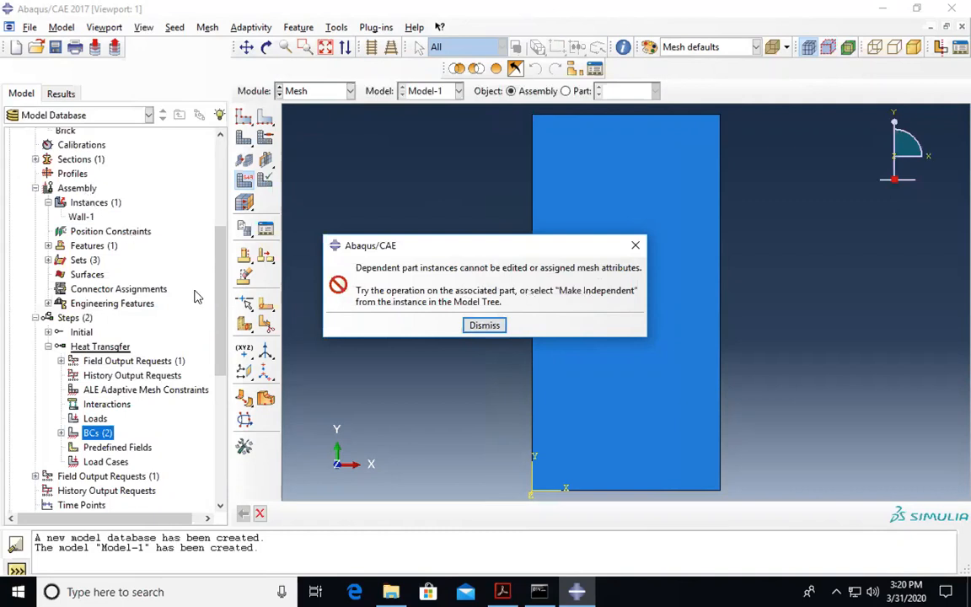
pyautogui.click(478, 329)
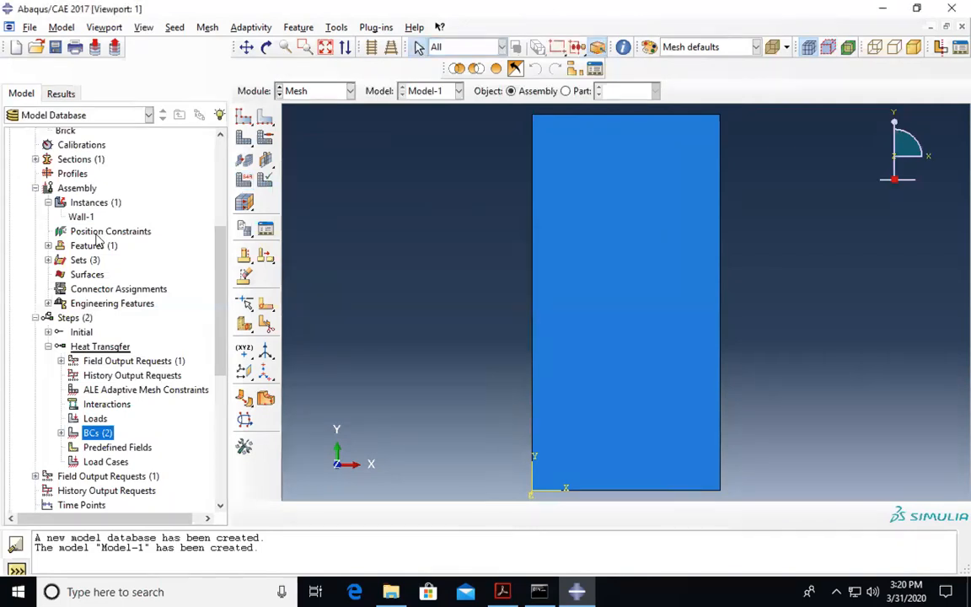
# - Make the Wall-1 assembly instance independent via Assembly > Instances in the model tree
pyautogui.click(69, 189)
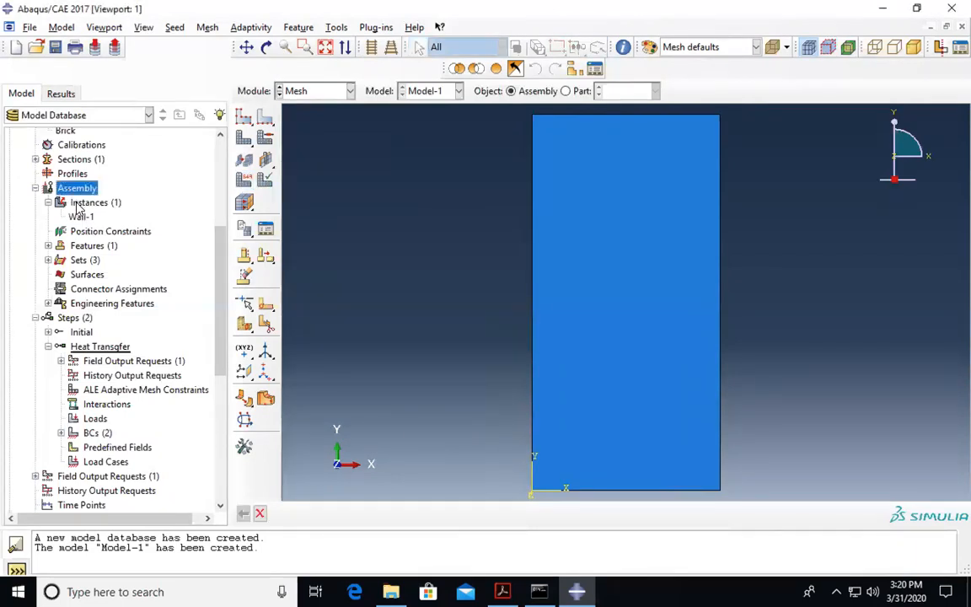
pyautogui.click(75, 202)
pyautogui.click(81, 218)
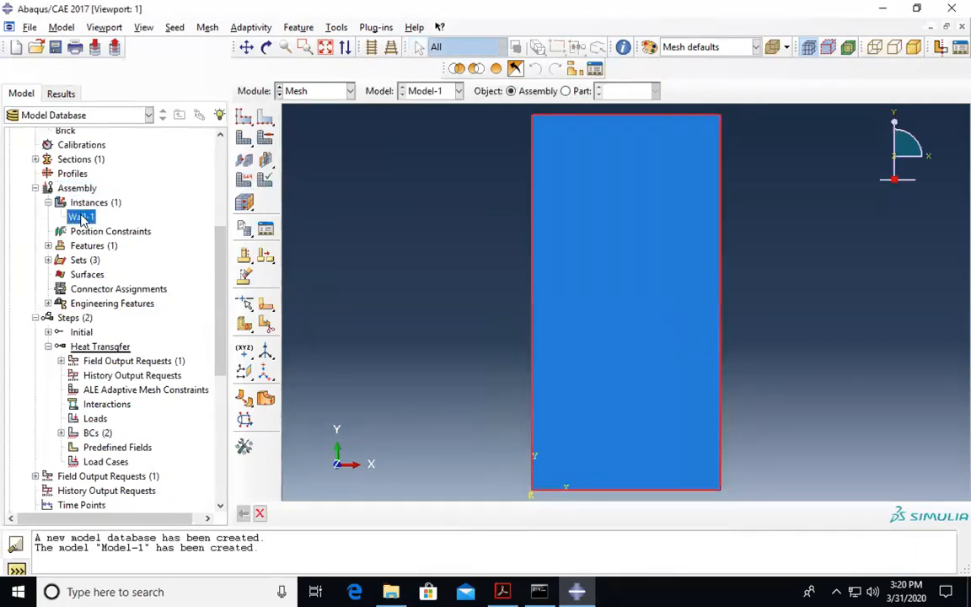
pyautogui.rightClick(82, 220)
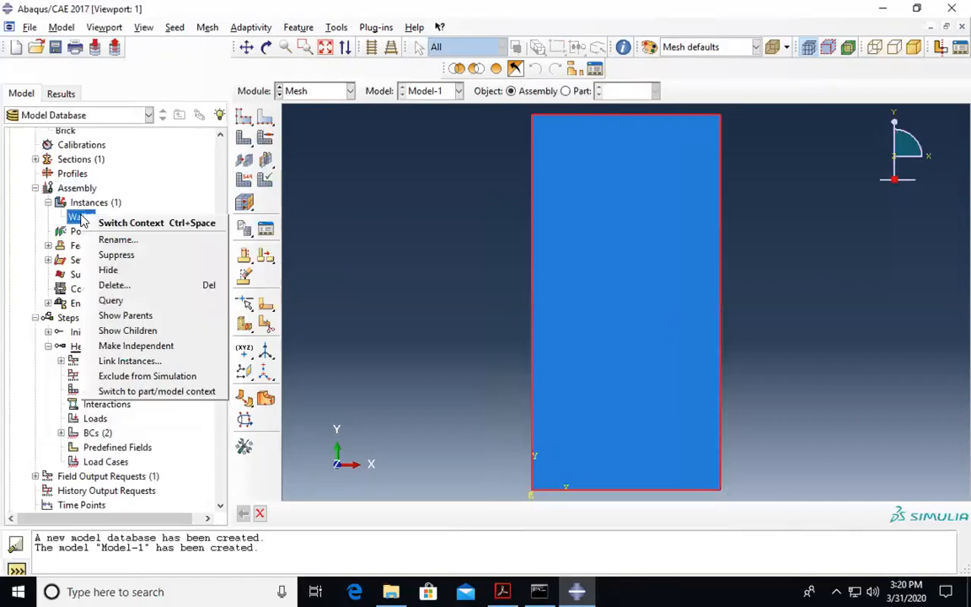
pyautogui.click(160, 345)
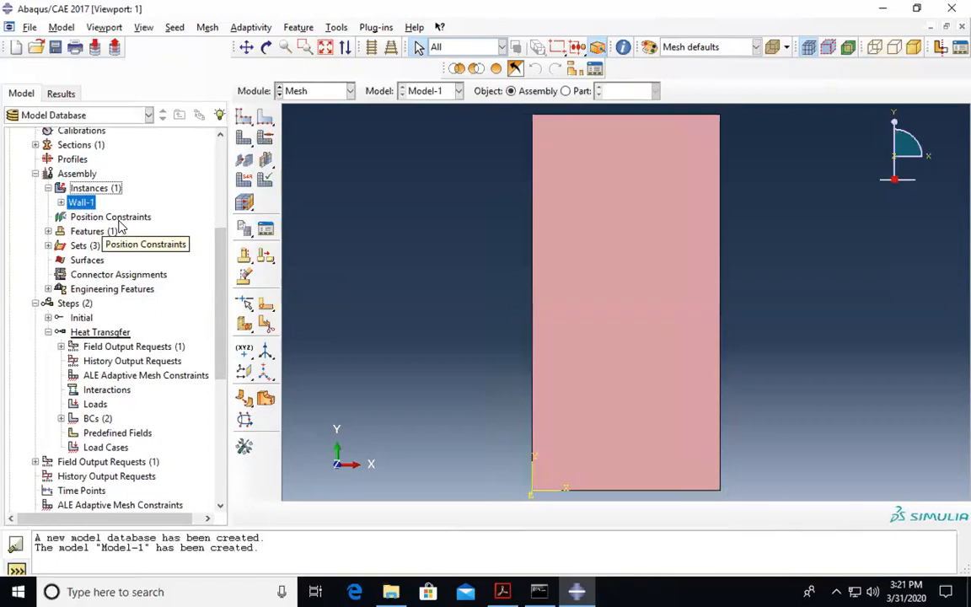
pyautogui.click(206, 28)
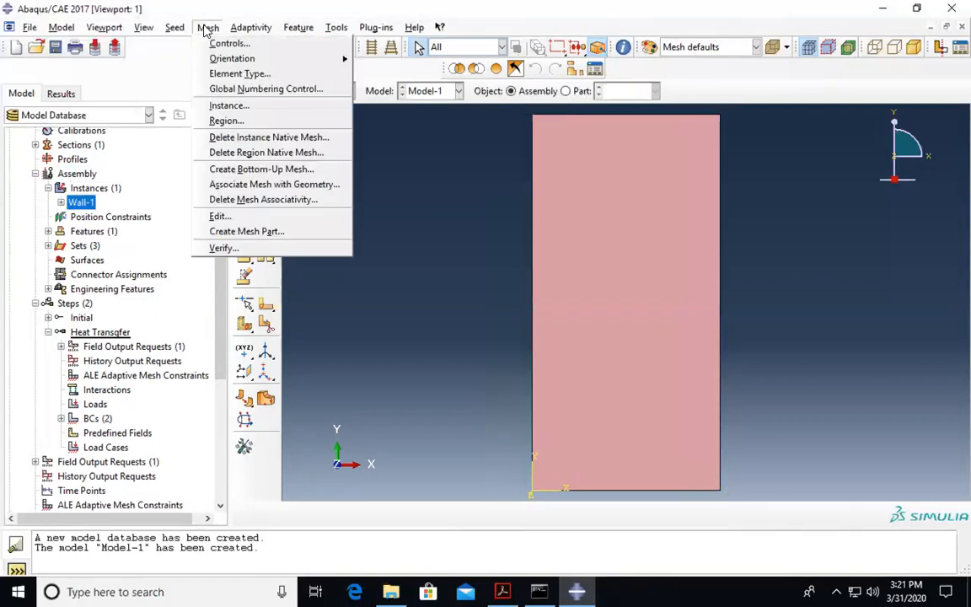
# - Assign Heat Transfer family DC2D4 quadrilateral elements to the wall face
pyautogui.click(229, 74)
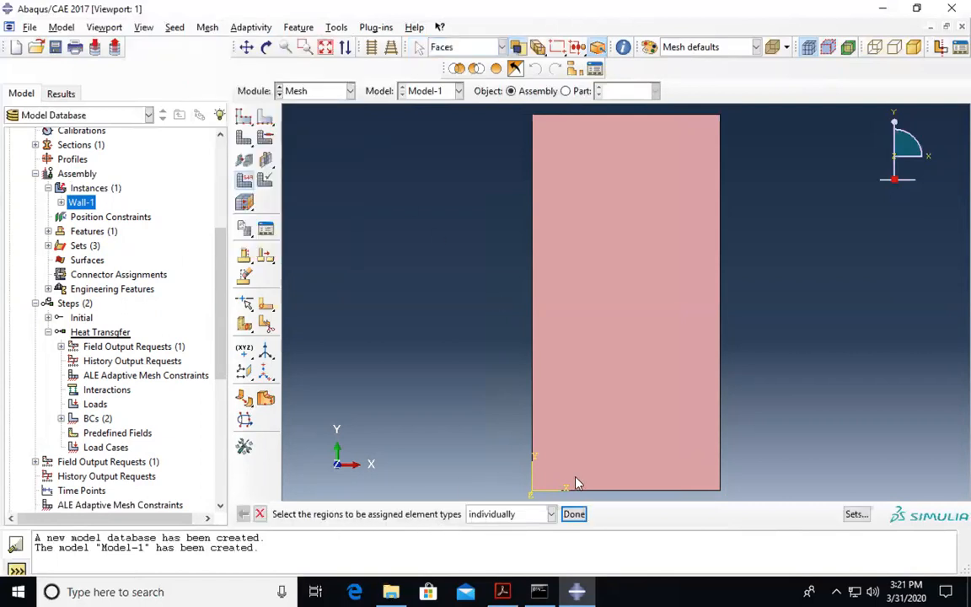
pyautogui.click(588, 420)
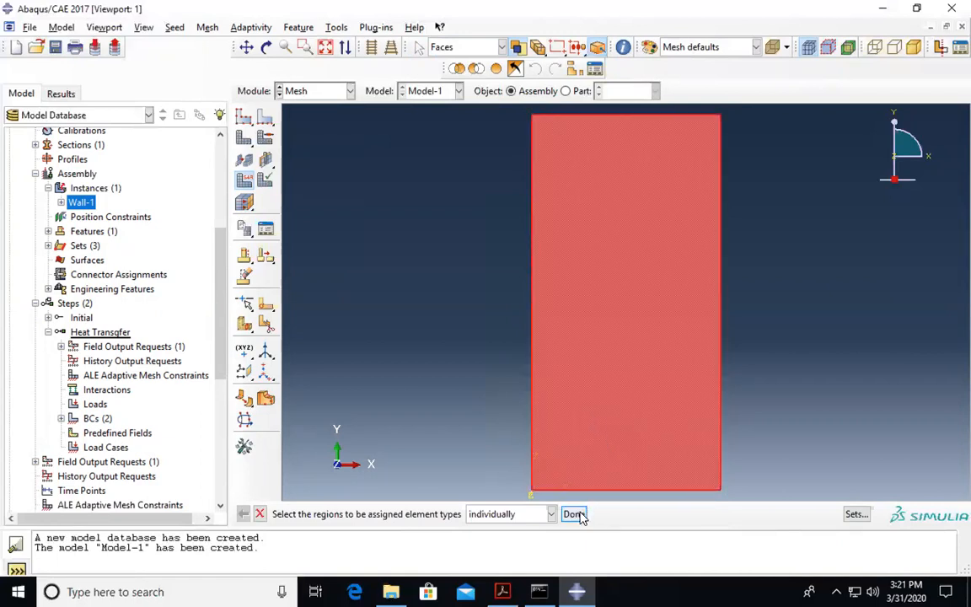
pyautogui.click(573, 514)
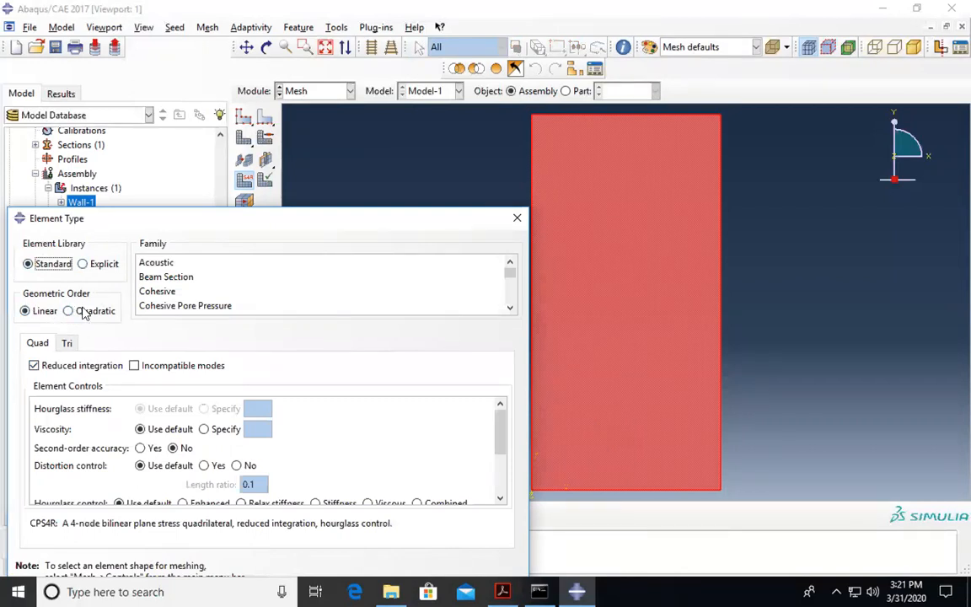
pyautogui.scroll(-3, 436, 285)
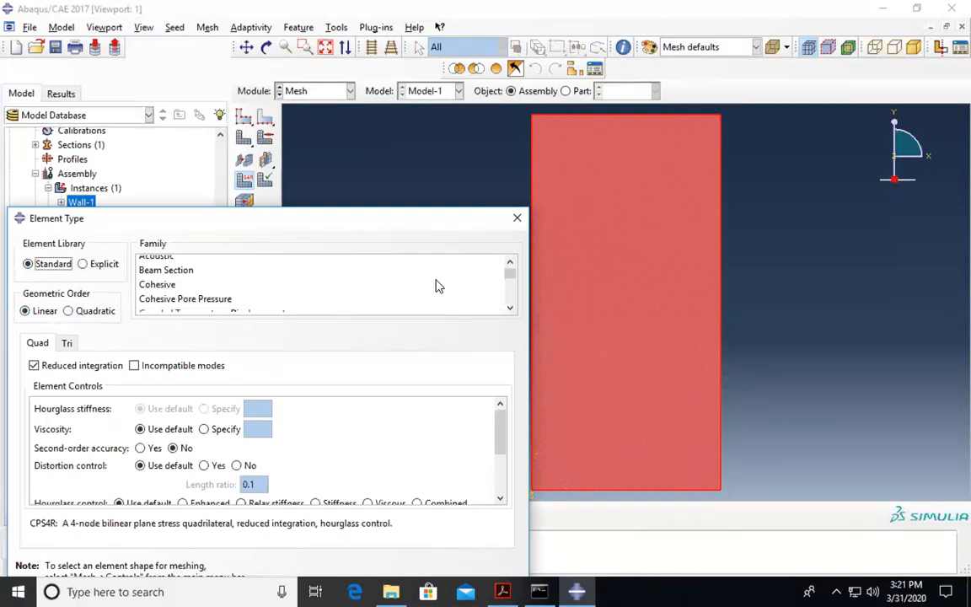
pyautogui.scroll(3, 436, 284)
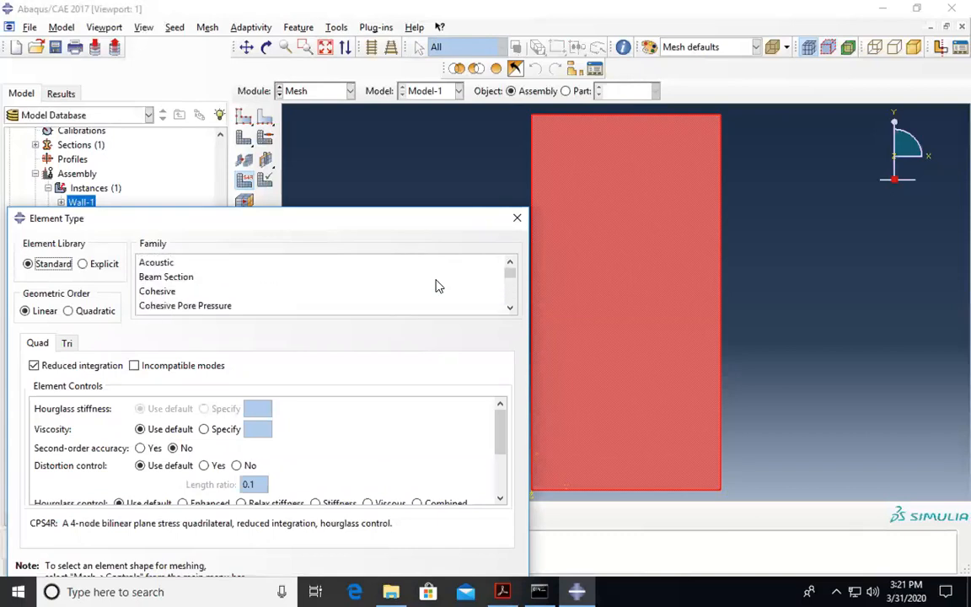
pyautogui.scroll(-3, 218, 271)
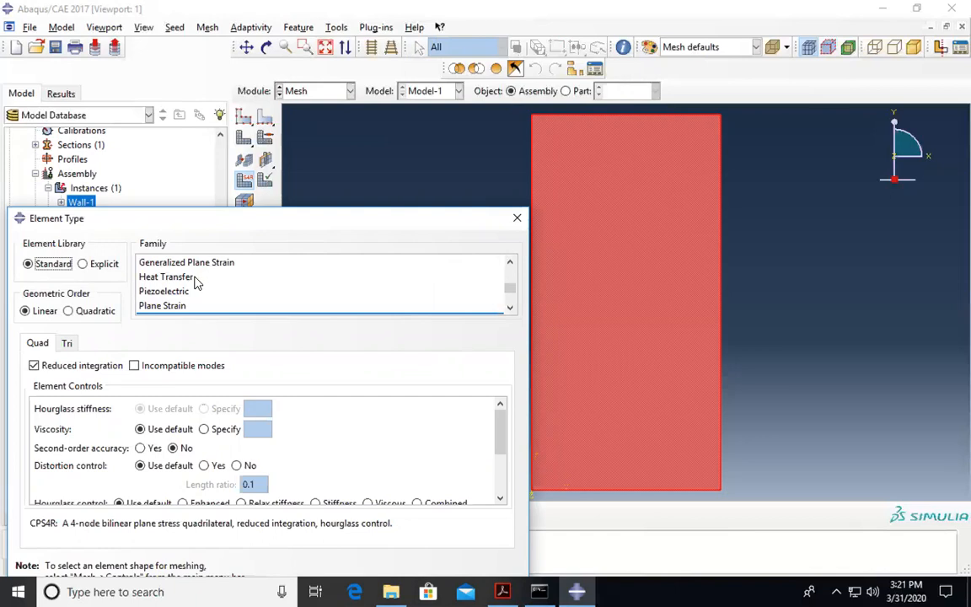
pyautogui.click(178, 279)
pyautogui.moveTo(266, 223); pyautogui.dragTo(275, 18)
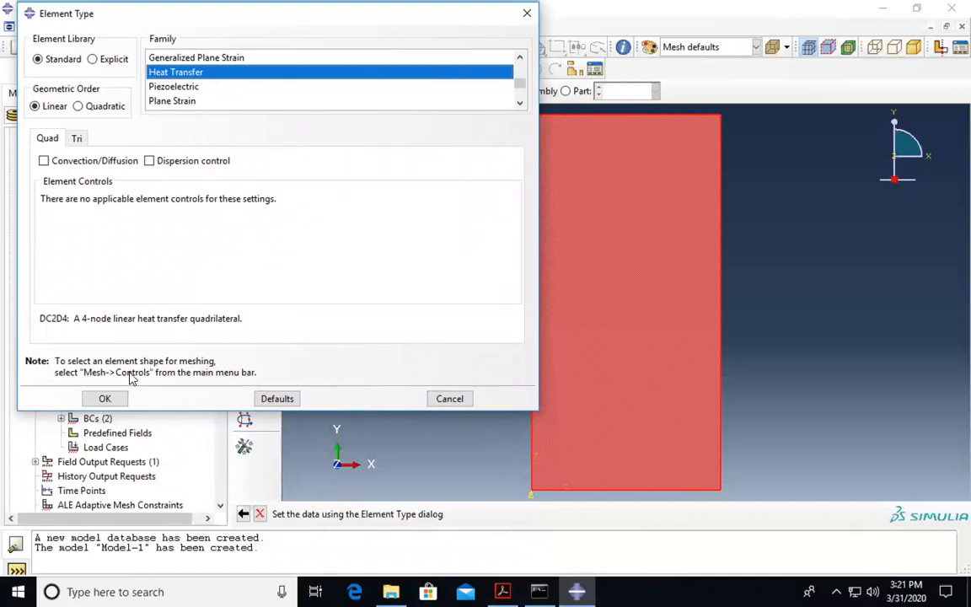
pyautogui.click(106, 399)
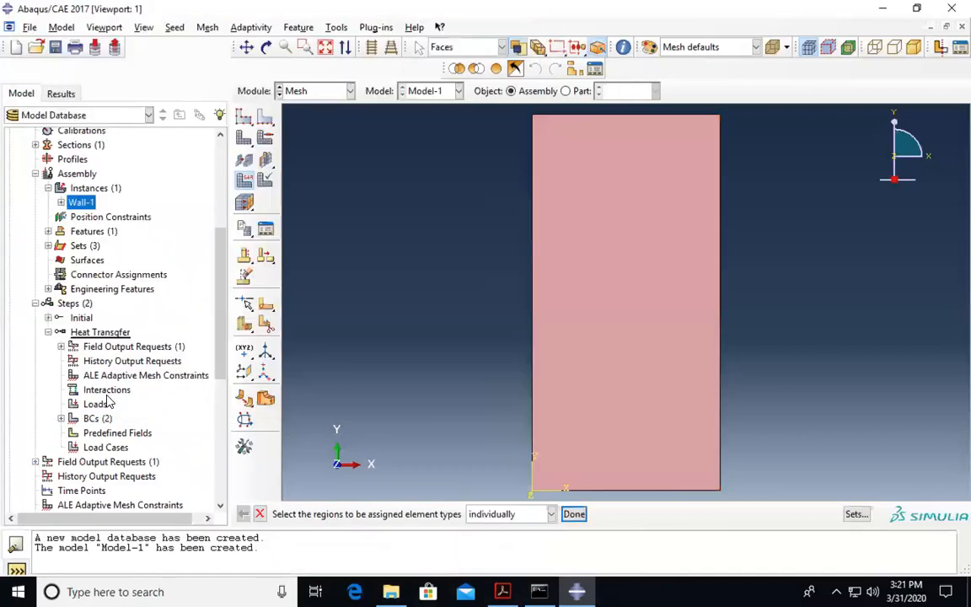
pyautogui.click(574, 515)
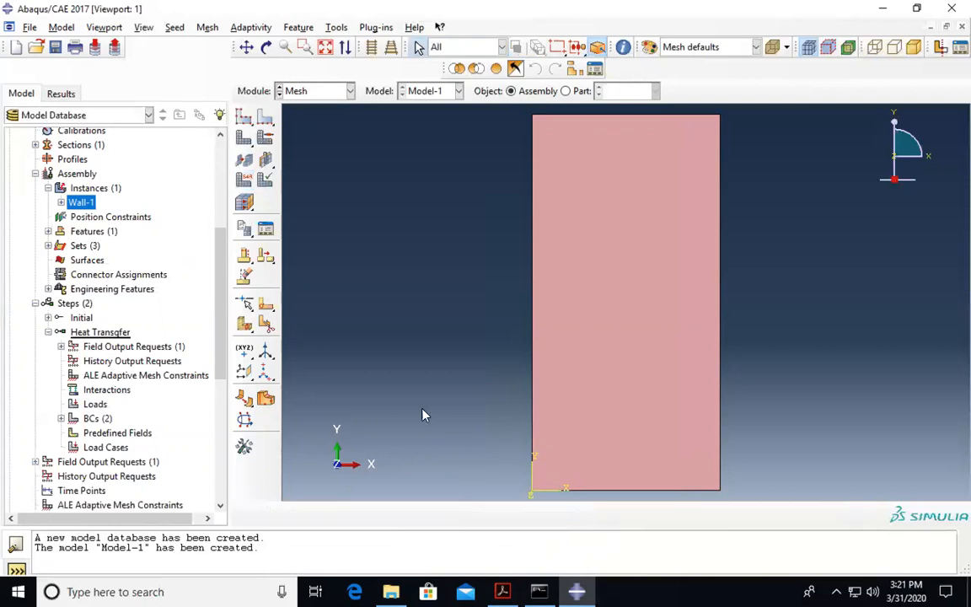
pyautogui.click(265, 119)
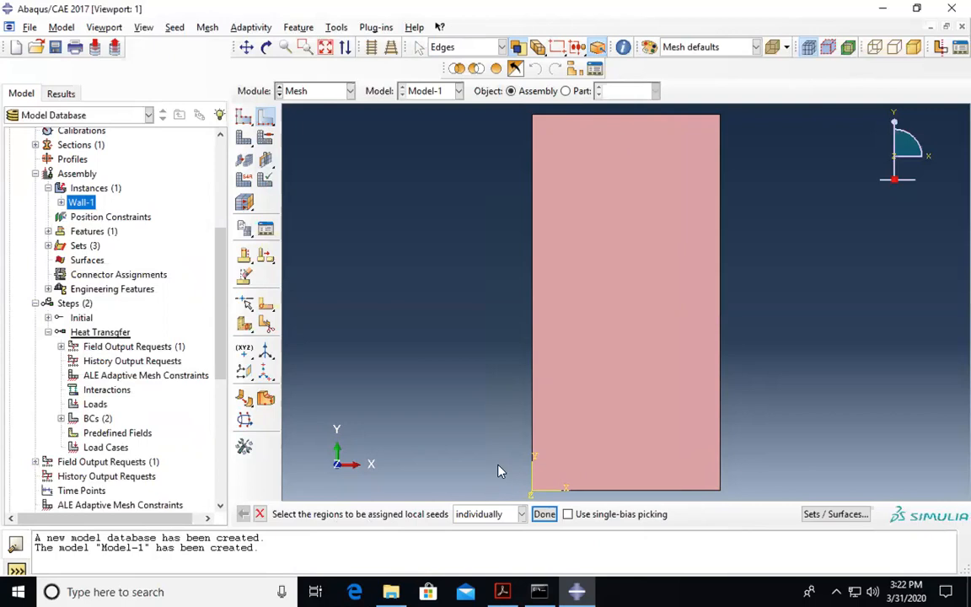
# - Select the wall's left, top, right and bottom edges for local seeds and confirm
pyautogui.click(638, 113)
pyautogui.click(533, 315)
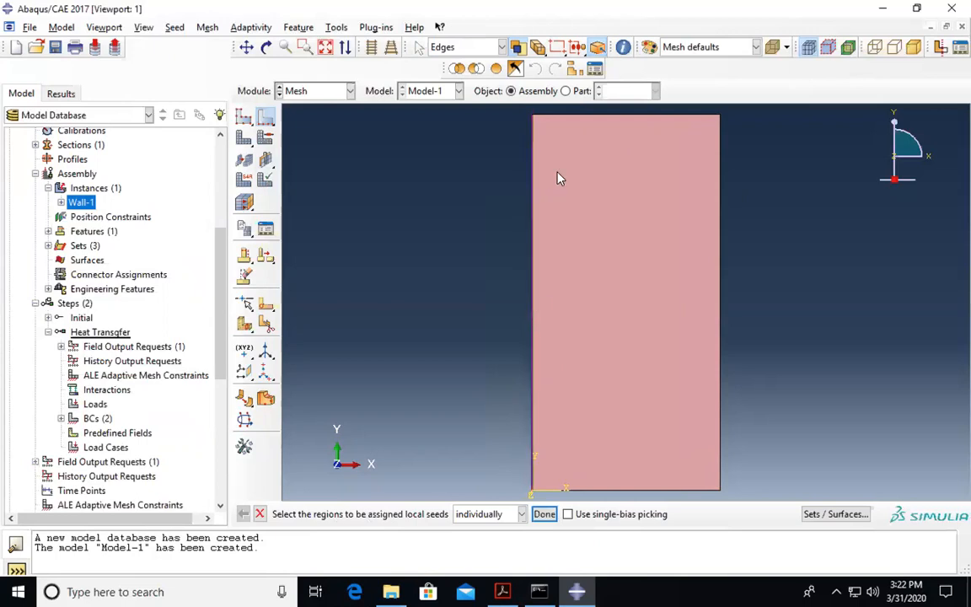
pyautogui.keyDown('shift'); pyautogui.click(592, 118); pyautogui.keyUp('shift')
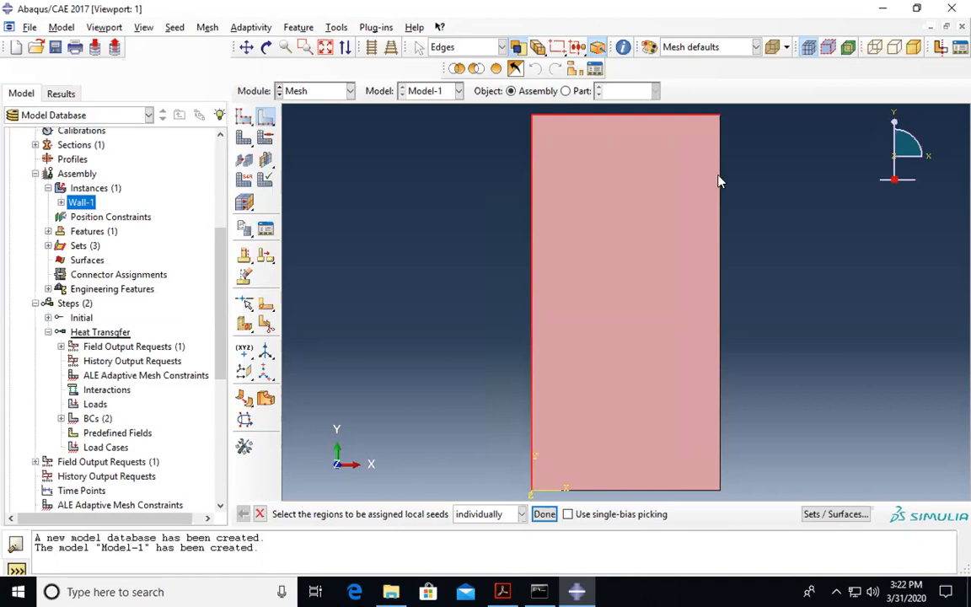
pyautogui.keyDown('shift'); pyautogui.click(719, 180); pyautogui.keyUp('shift')
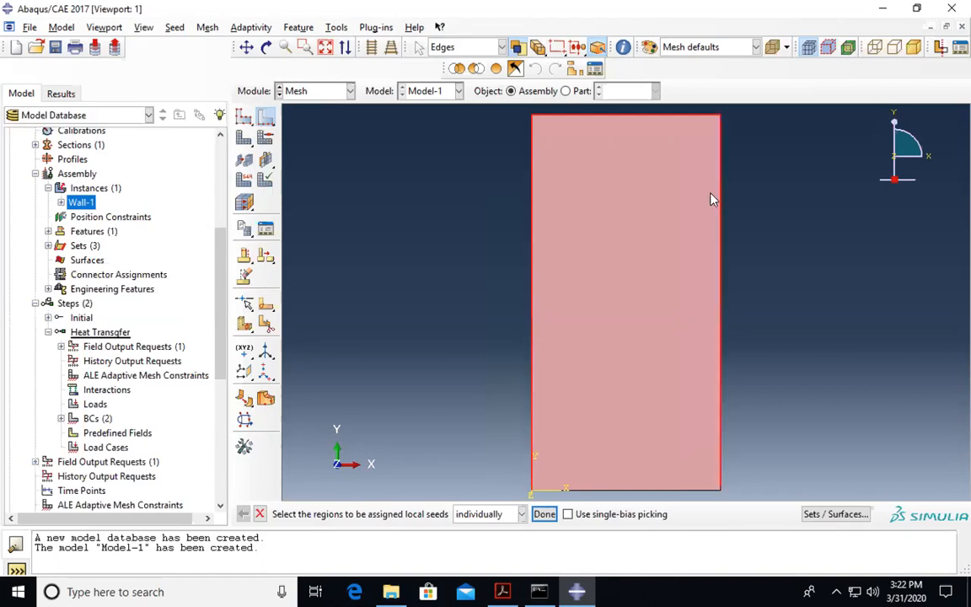
pyautogui.keyDown('shift'); pyautogui.click(655, 491); pyautogui.keyUp('shift')
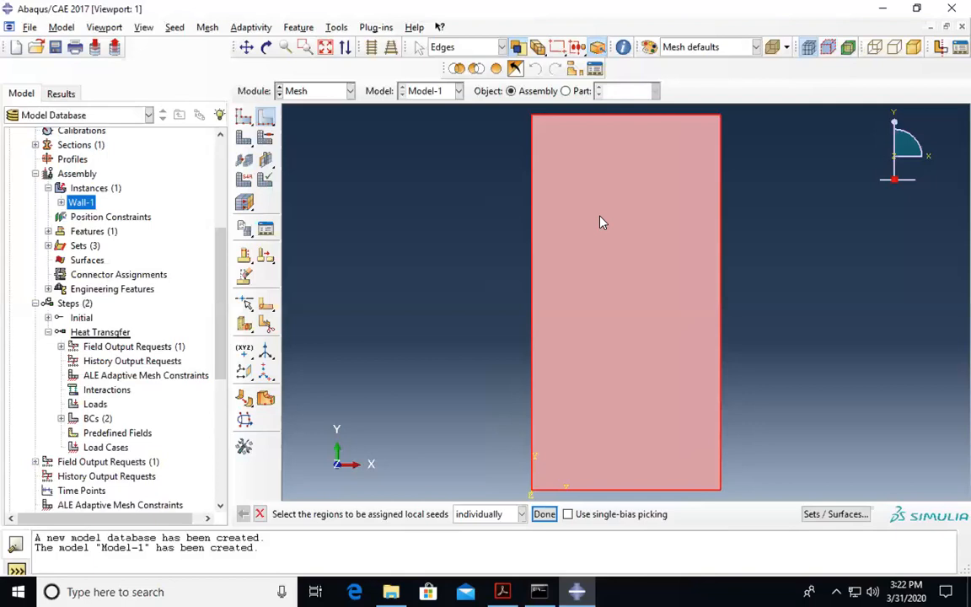
pyautogui.click(546, 515)
# - Seed the picked edges by number with 2 elements per edge
pyautogui.moveTo(299, 172); pyautogui.dragTo(287, 139)
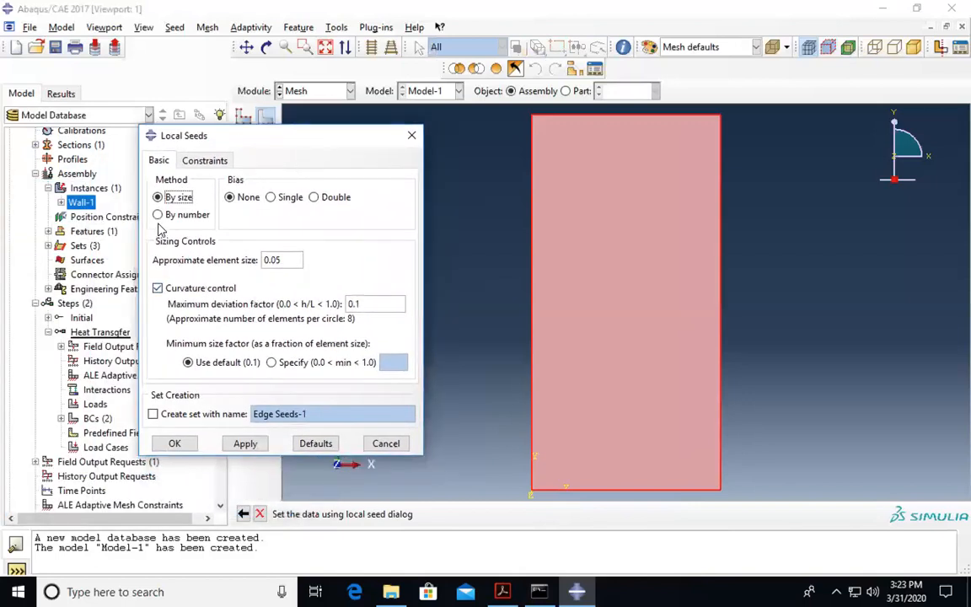
pyautogui.click(506, 590)
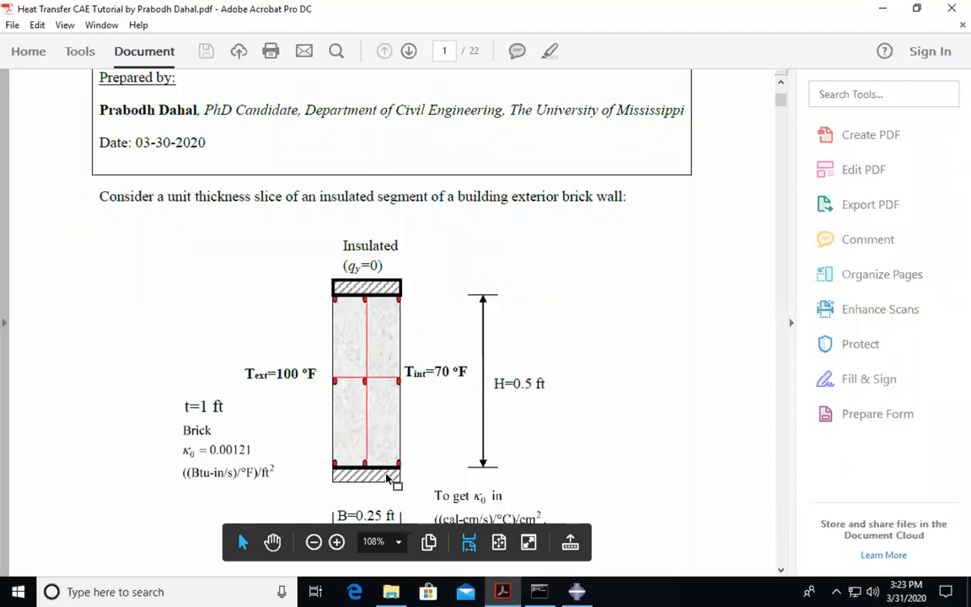
pyautogui.click(572, 590)
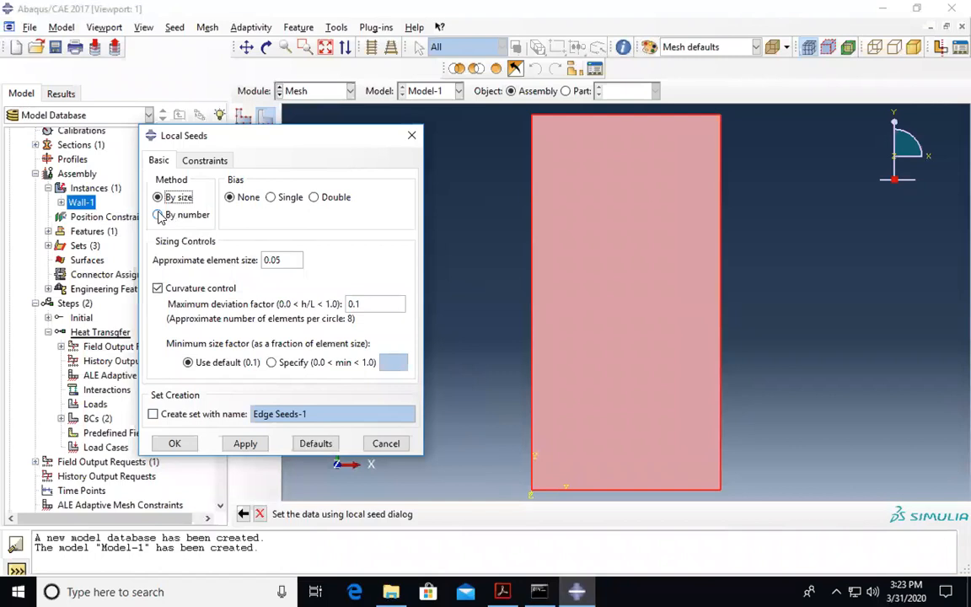
pyautogui.click(159, 215)
pyautogui.click(278, 263)
pyautogui.click(278, 264)
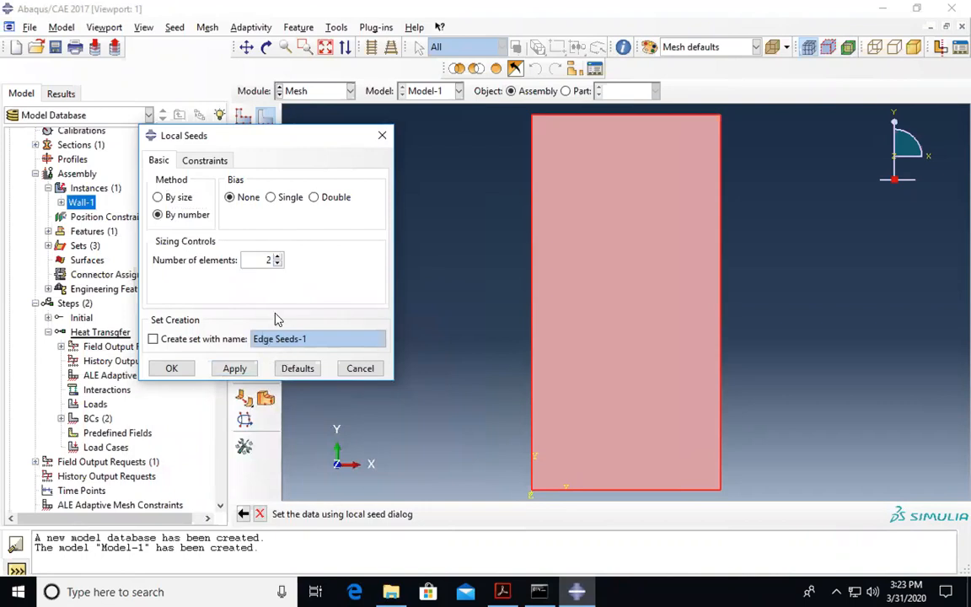
pyautogui.click(234, 368)
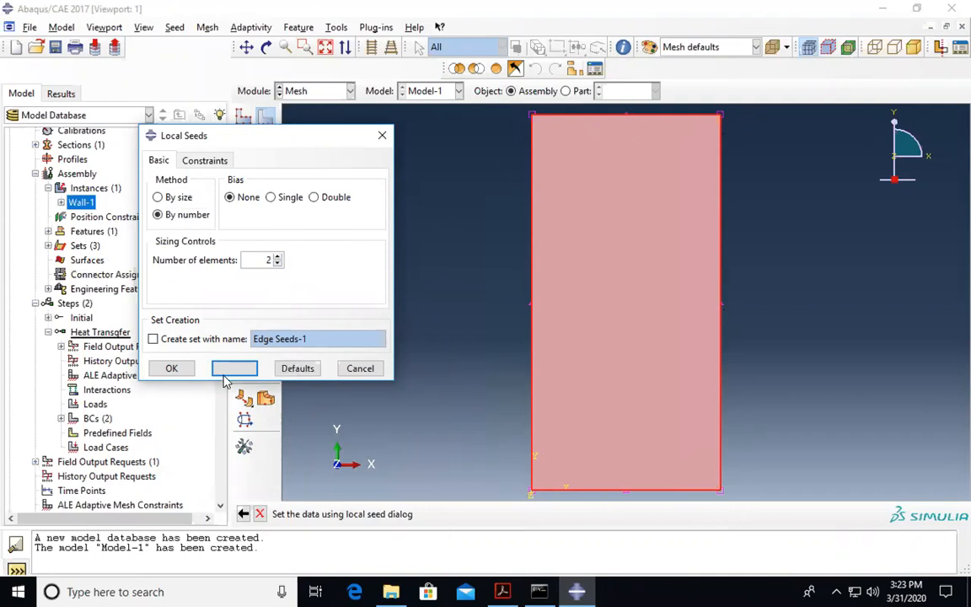
pyautogui.click(185, 371)
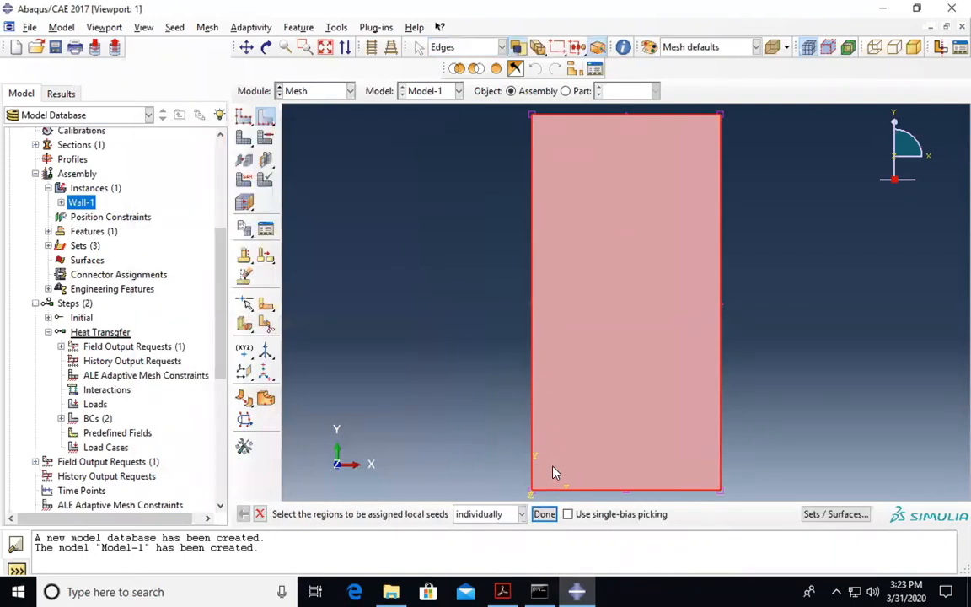
pyautogui.click(543, 516)
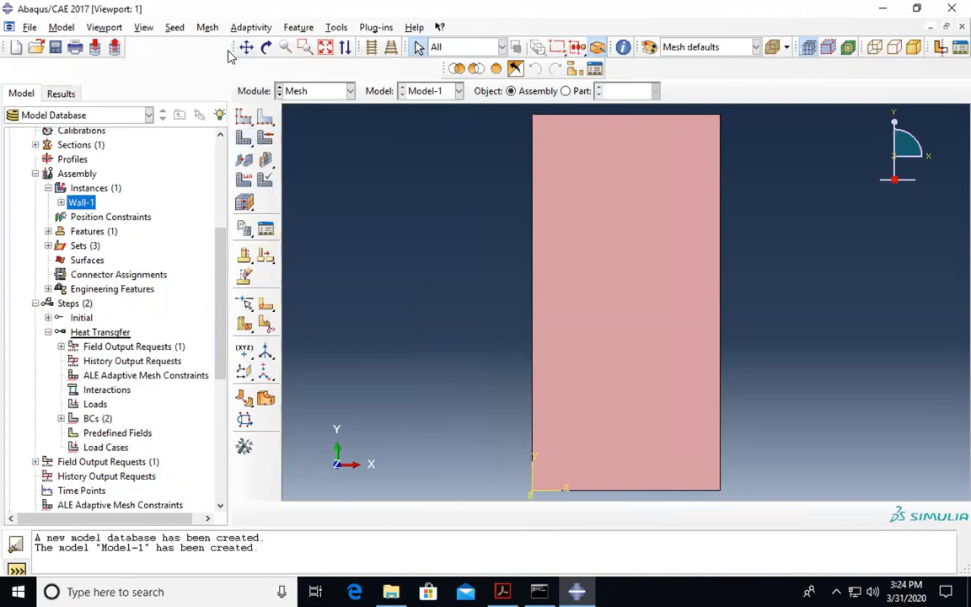
# - Mesh the Wall-1 instance into 4 elements, then compare with the tutorial's 2-by-2 mesh diagram
pyautogui.click(207, 27)
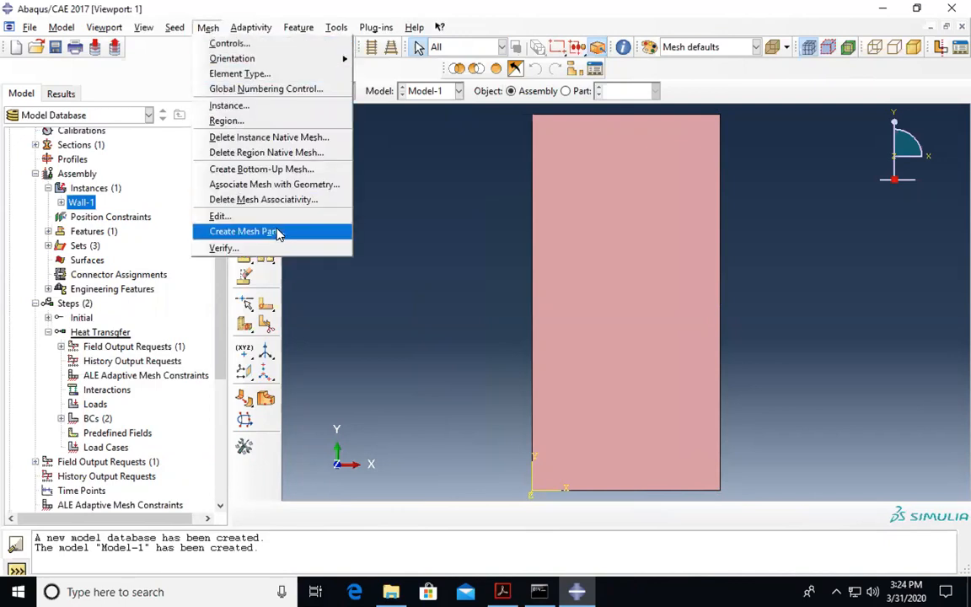
pyautogui.click(448, 217)
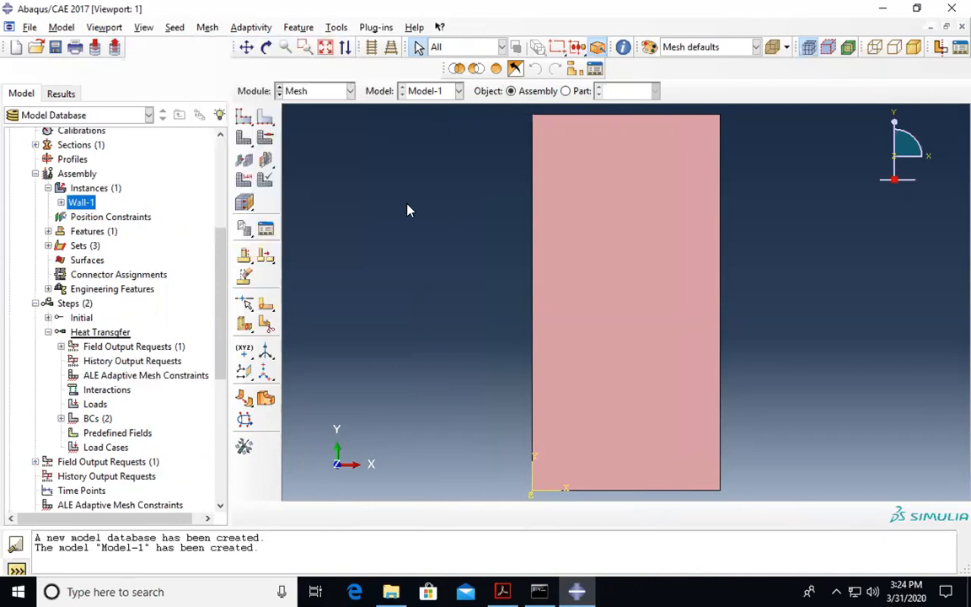
pyautogui.click(241, 138)
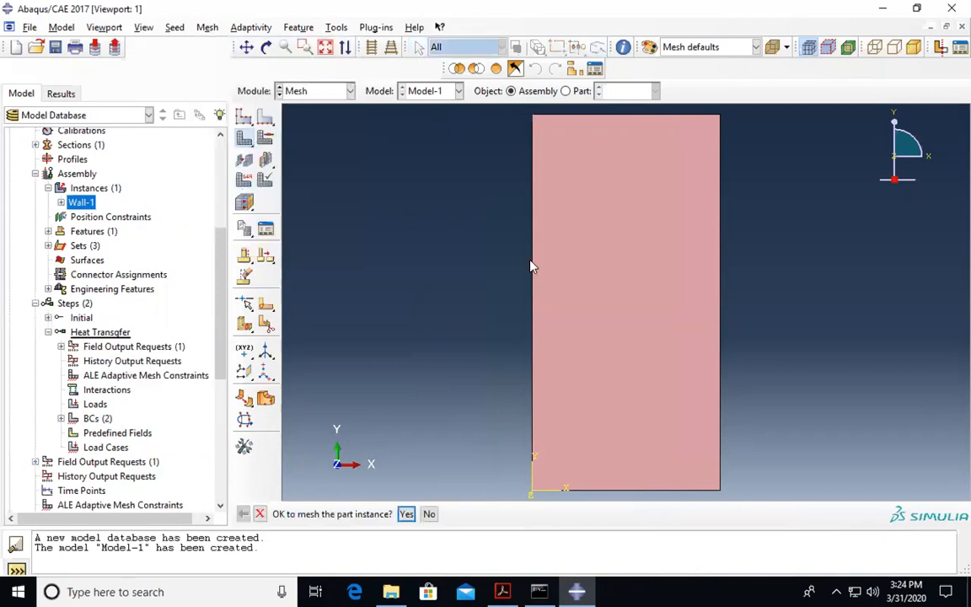
pyautogui.click(407, 514)
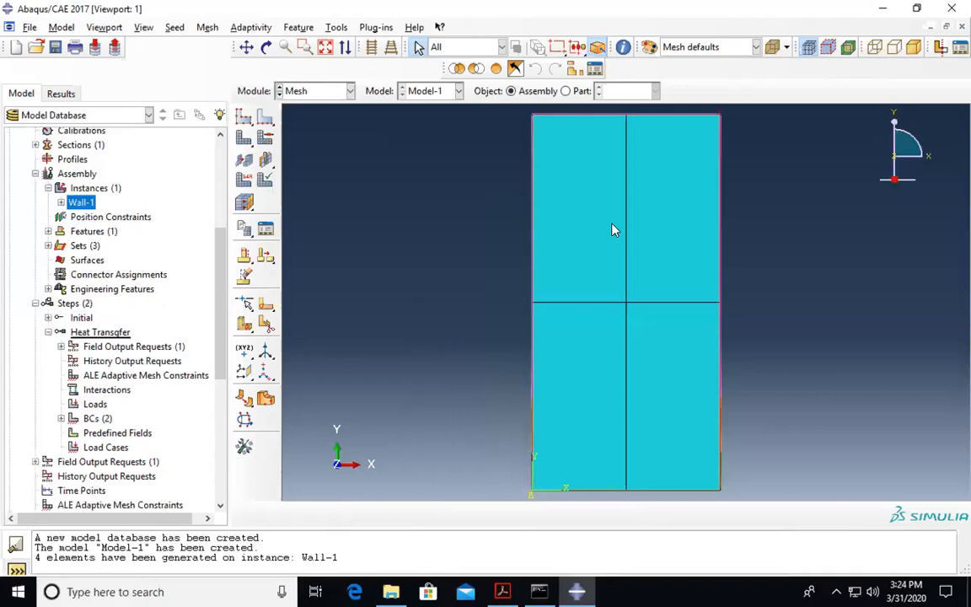
pyautogui.click(428, 167)
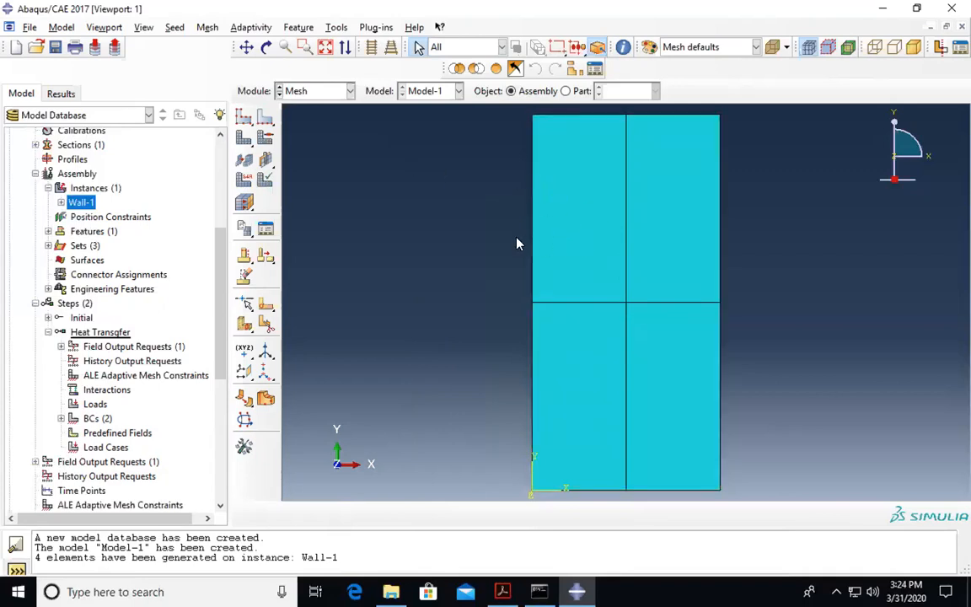
pyautogui.click(501, 591)
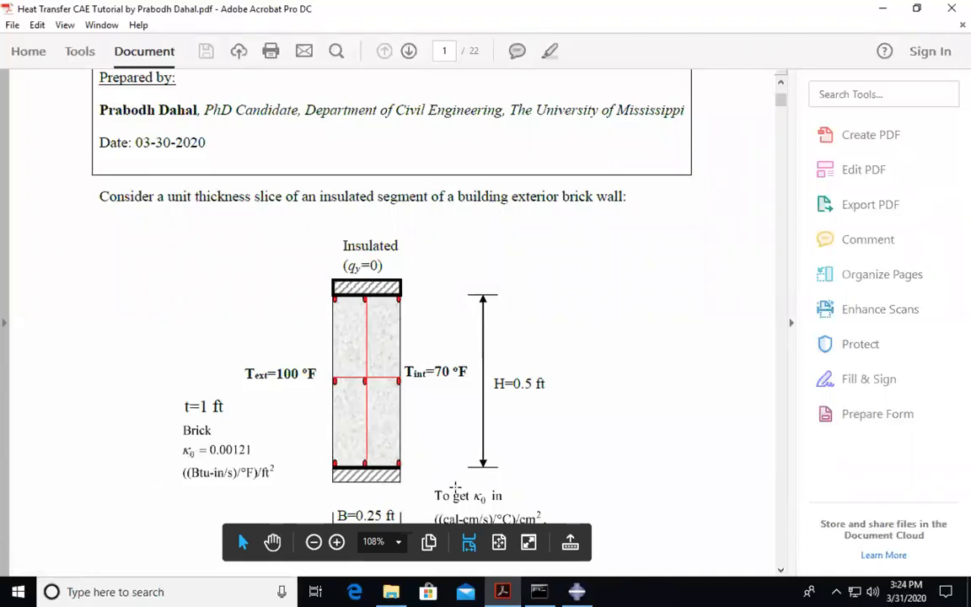
pyautogui.click(575, 591)
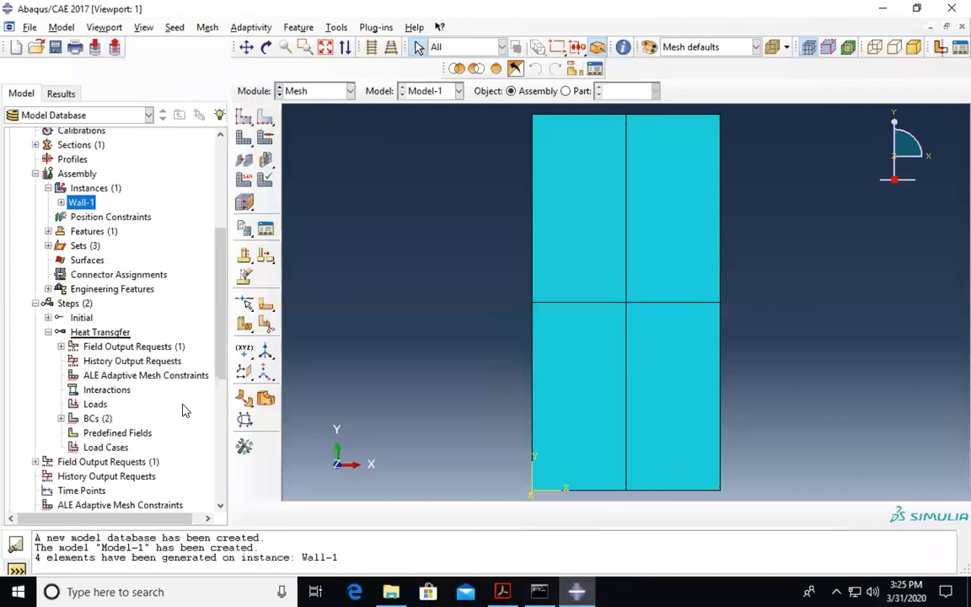
pyautogui.scroll(-2, 184, 409)
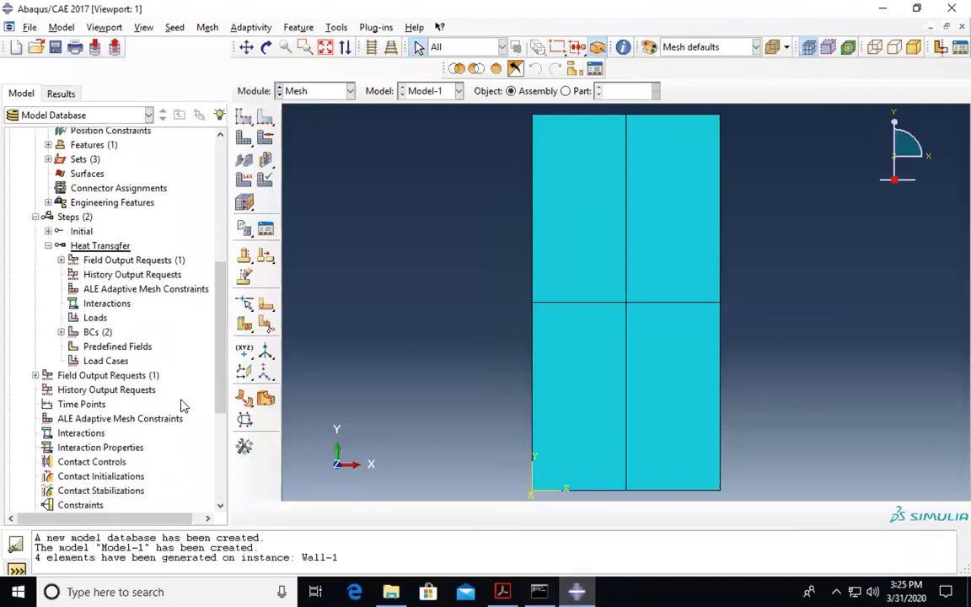
pyautogui.scroll(-2, 183, 408)
pyautogui.scroll(-3, 177, 408)
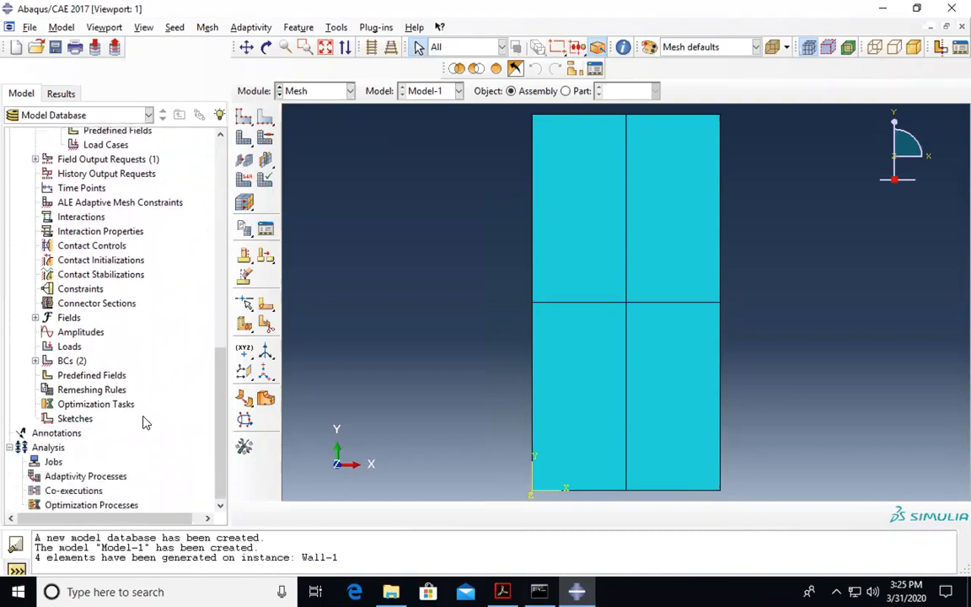
pyautogui.scroll(1, 62, 422)
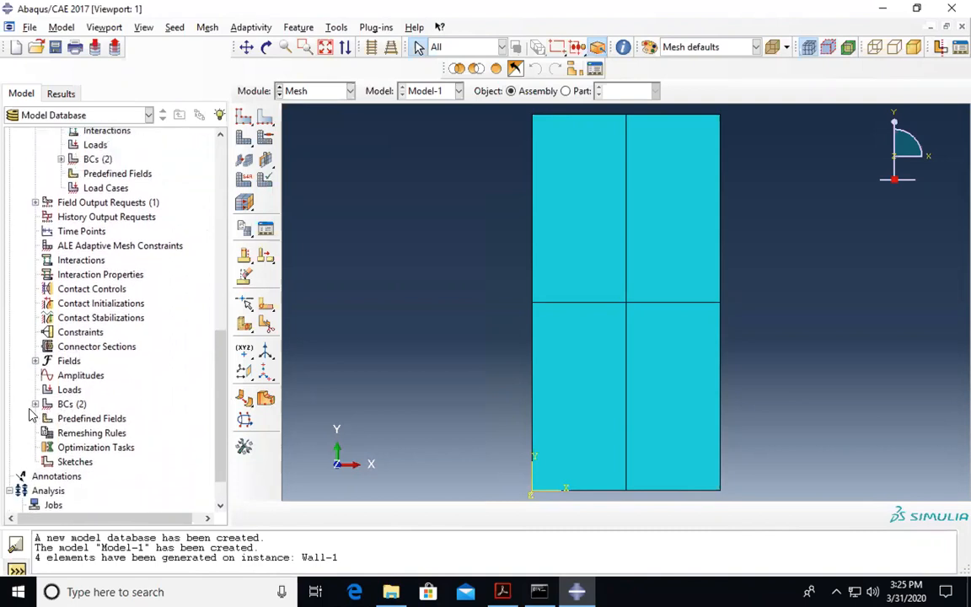
pyautogui.scroll(1, 80, 266)
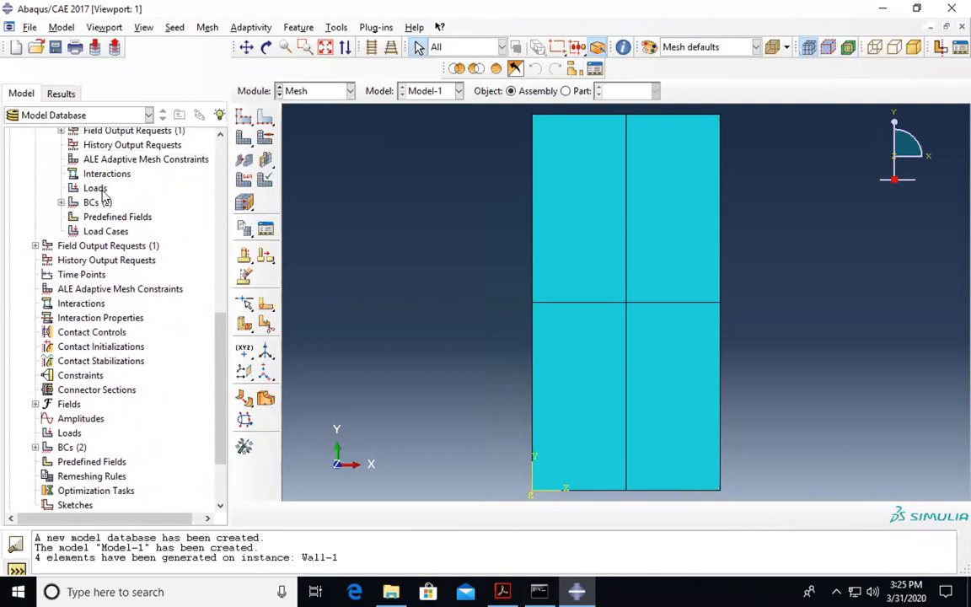
pyautogui.scroll(2, 99, 227)
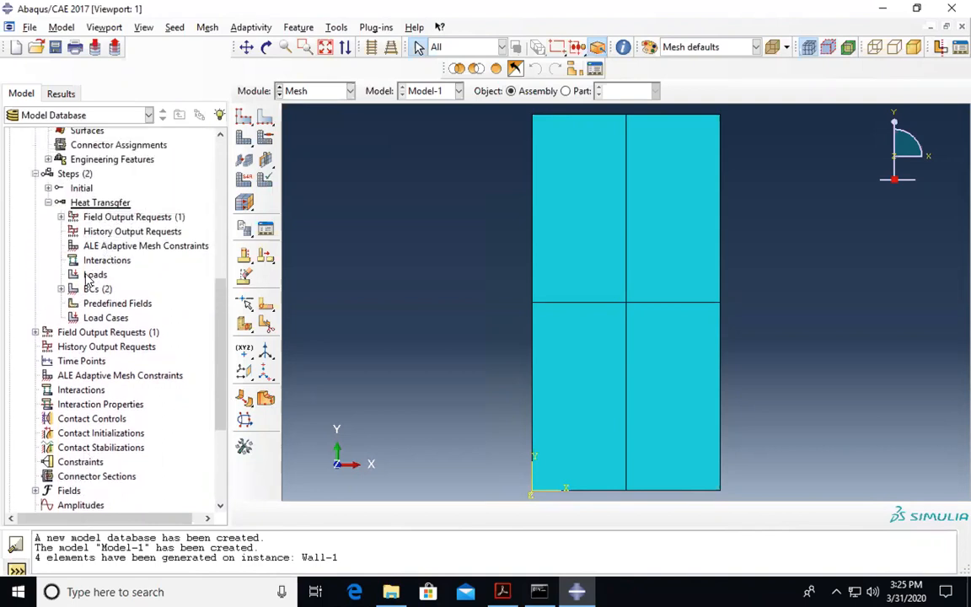
pyautogui.scroll(-1, 76, 268)
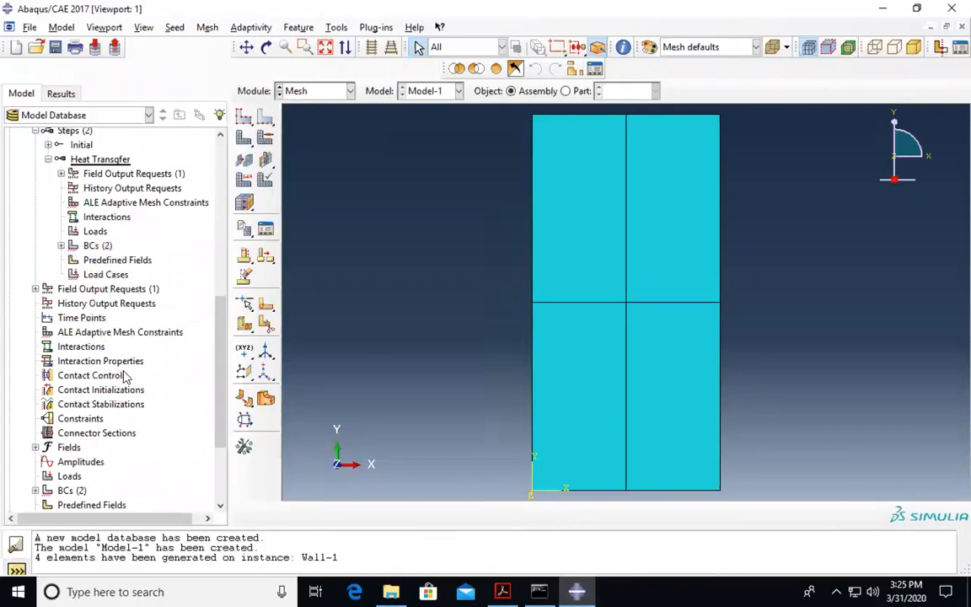
pyautogui.scroll(-1, 125, 377)
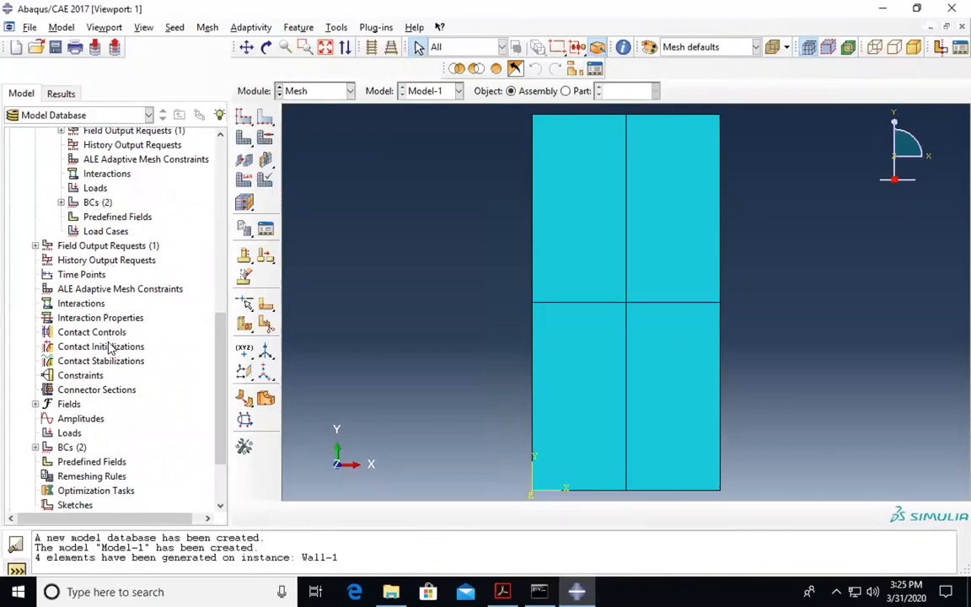
pyautogui.scroll(-1, 105, 346)
pyautogui.scroll(-1, 108, 348)
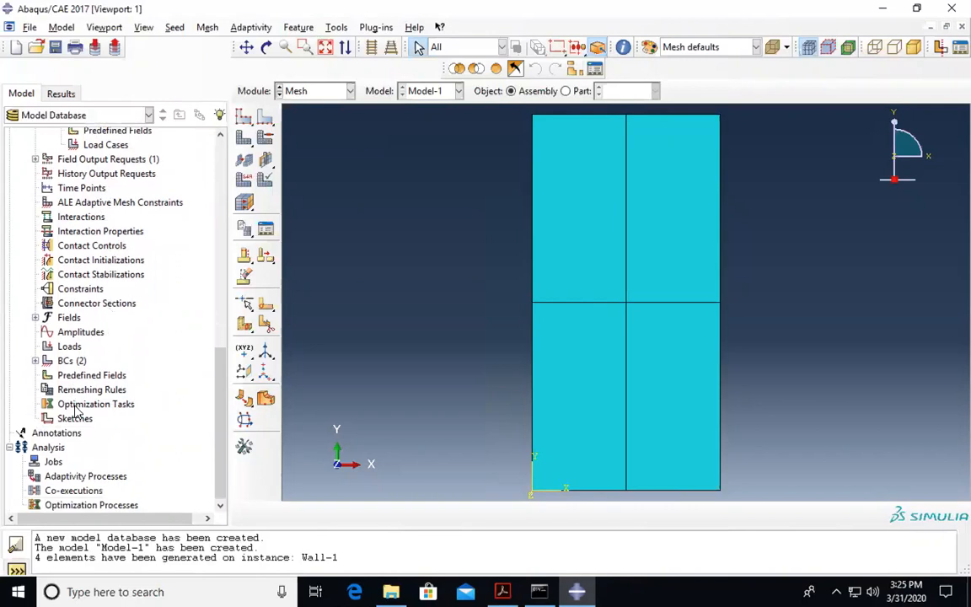
# - Create a new job for Model-1 named HeatTransfer
pyautogui.doubleClick(53, 463)
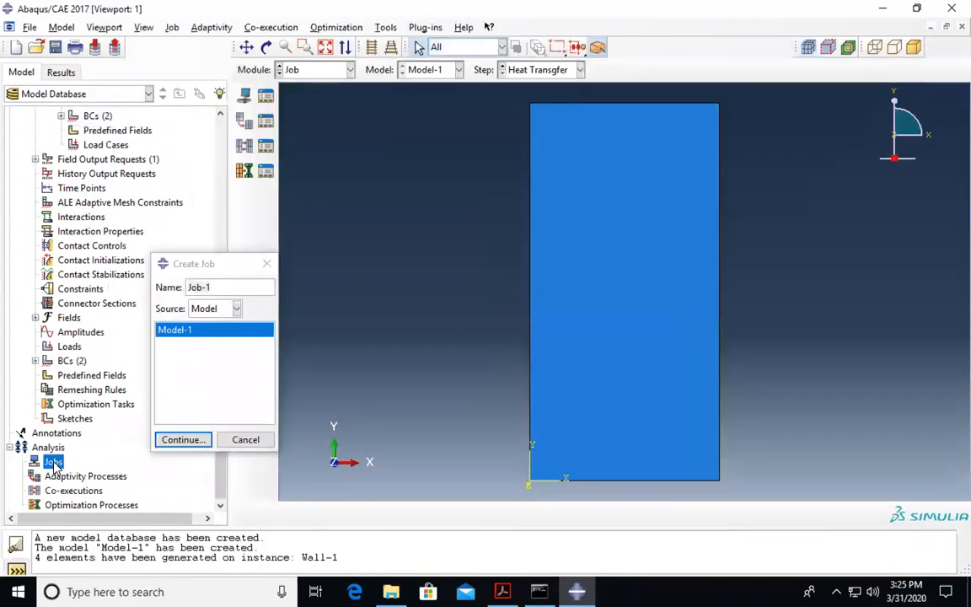
pyautogui.moveTo(217, 288); pyautogui.dragTo(163, 288)
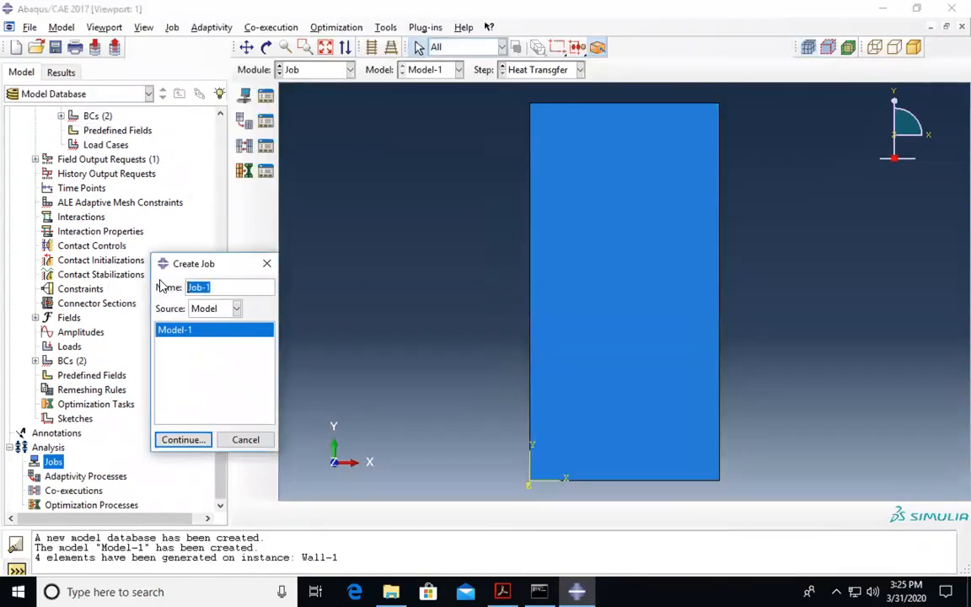
pyautogui.write('HeatTransfer')
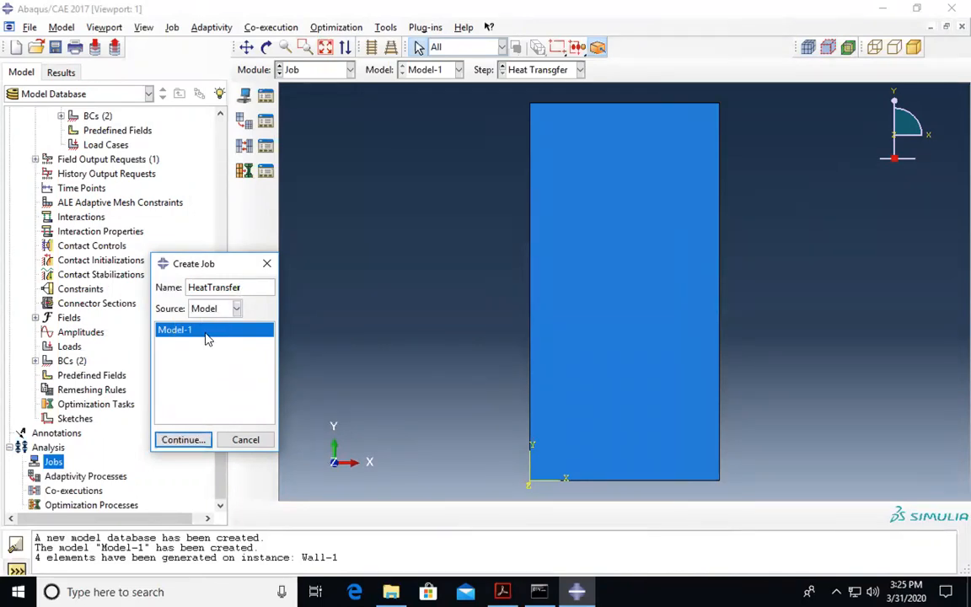
pyautogui.click(182, 440)
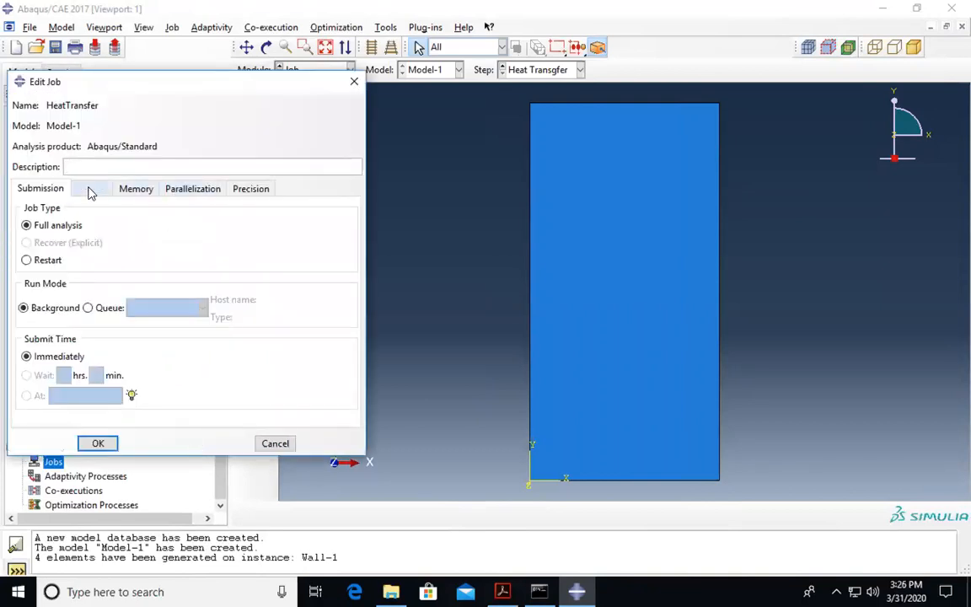
# - Review the Edit Job tabs, accept the full-analysis settings, and expand the Jobs list
pyautogui.click(99, 189)
pyautogui.click(136, 189)
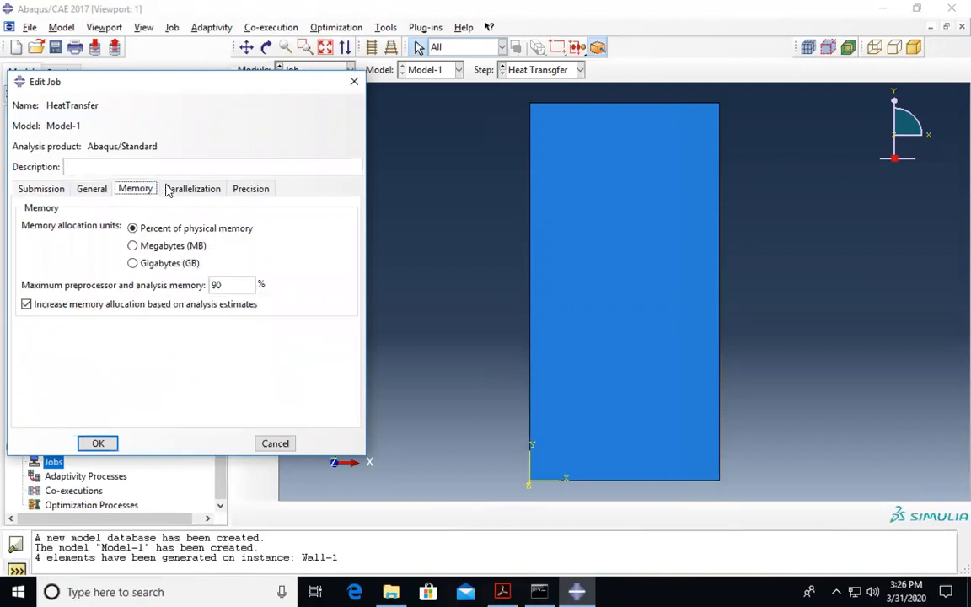
pyautogui.click(192, 189)
pyautogui.click(251, 189)
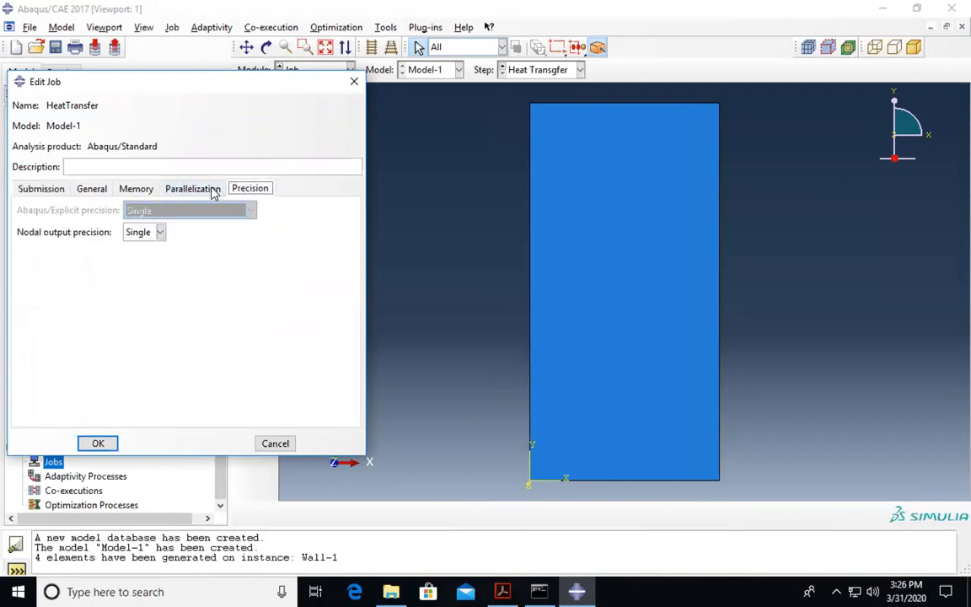
pyautogui.click(213, 191)
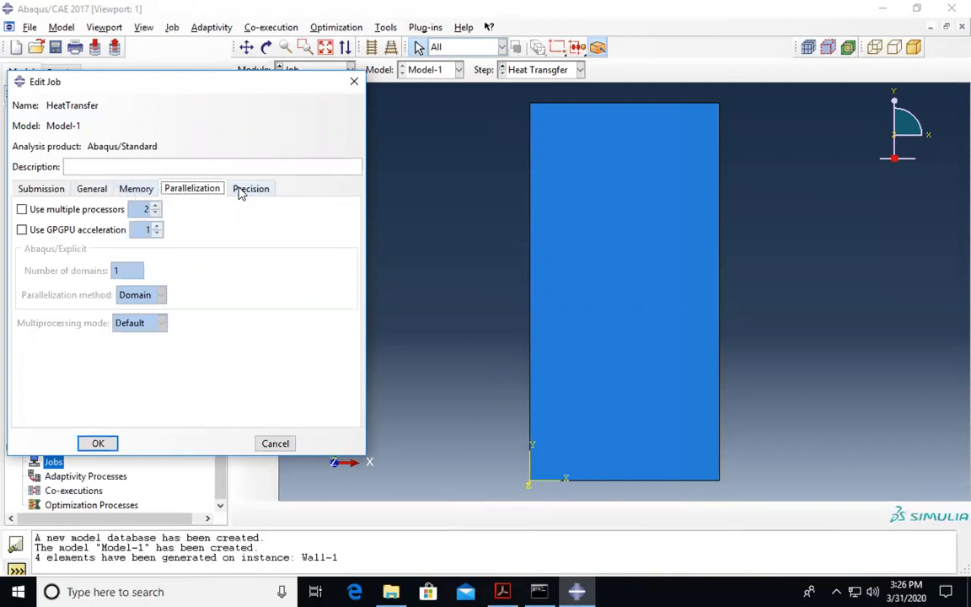
pyautogui.click(26, 191)
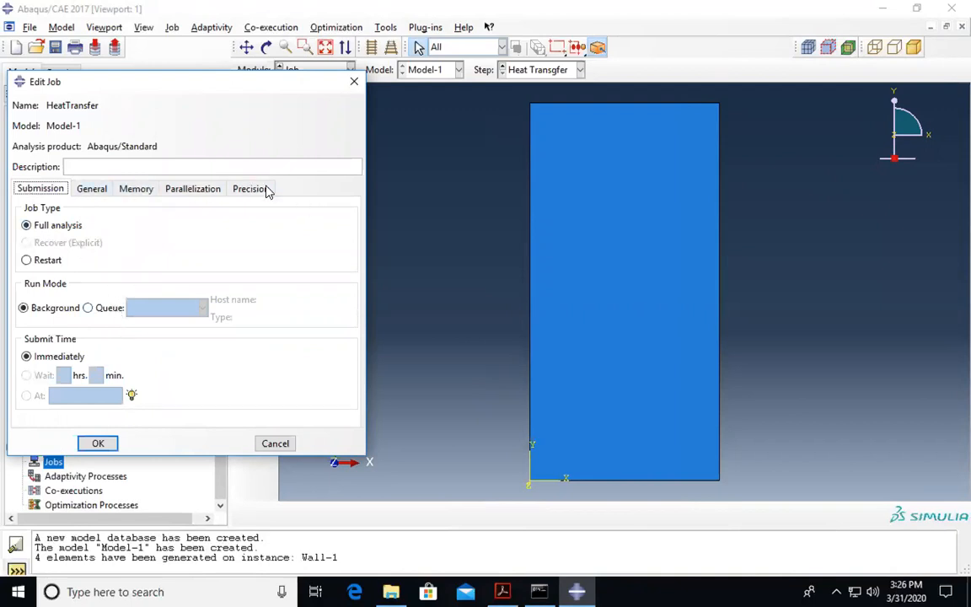
pyautogui.click(98, 444)
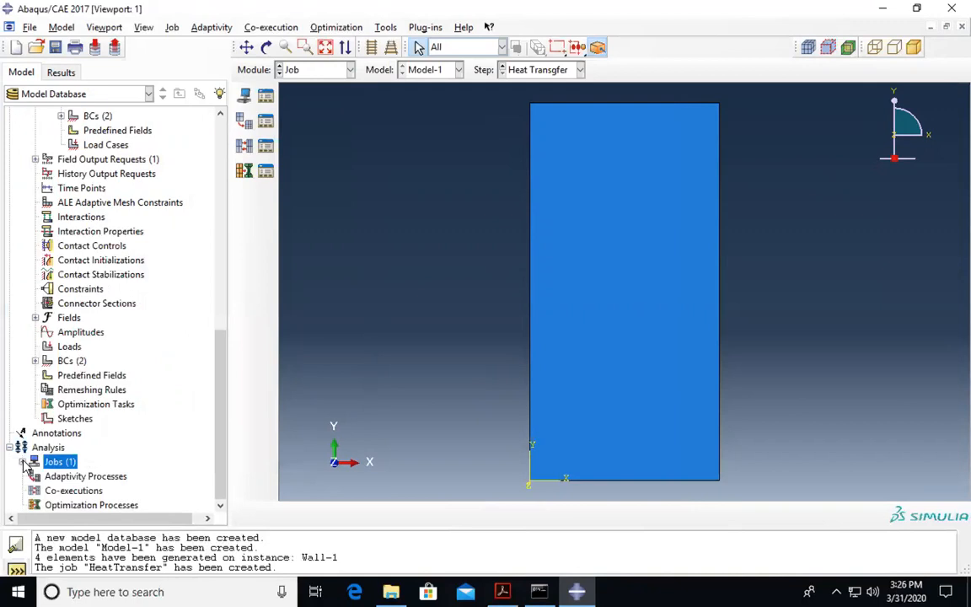
pyautogui.click(23, 461)
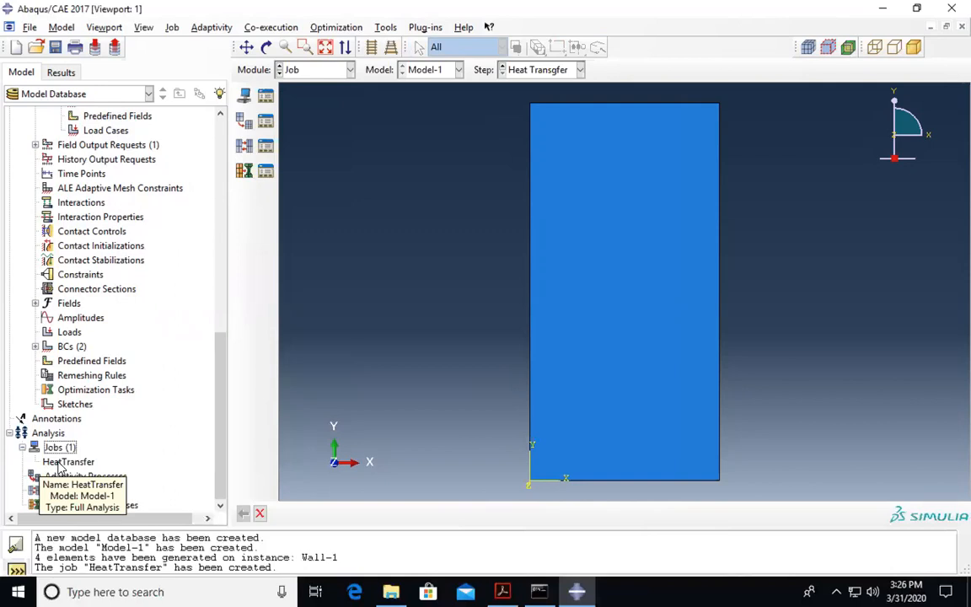
# - Run a Data Check on the HeatTransfer job, allowing its existing job files to be overwritten
pyautogui.rightClick(59, 466)
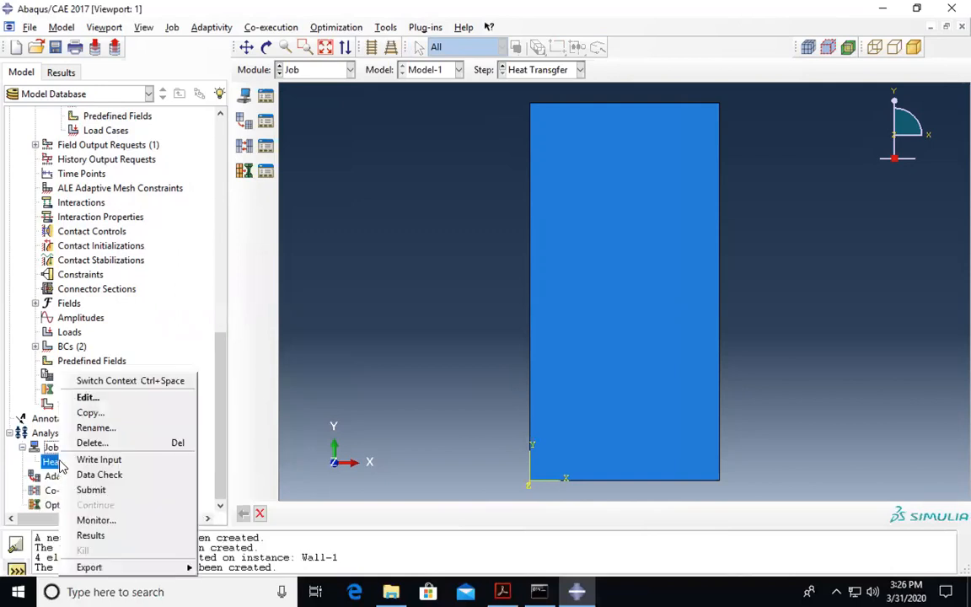
pyautogui.click(110, 475)
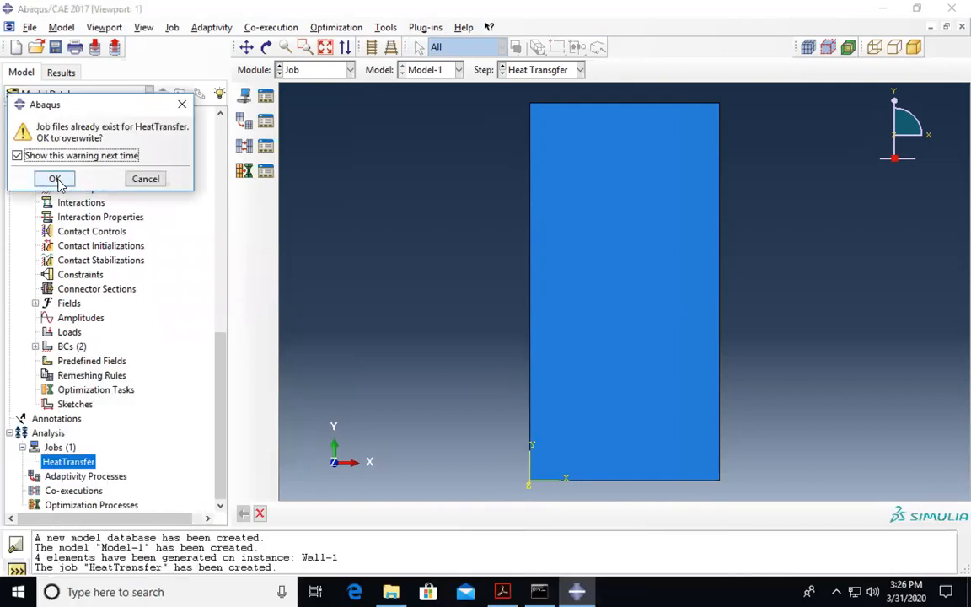
pyautogui.click(55, 179)
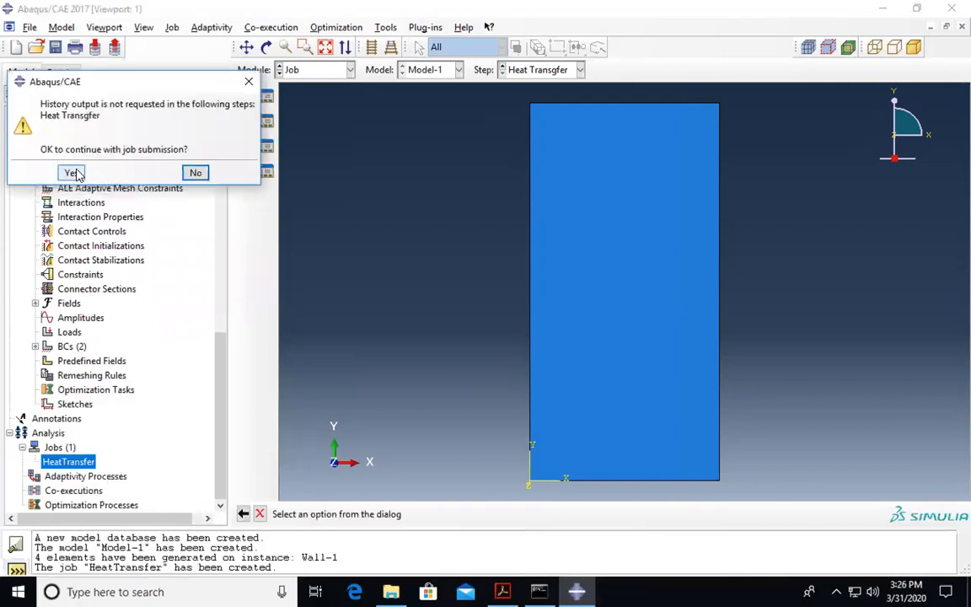
pyautogui.click(72, 173)
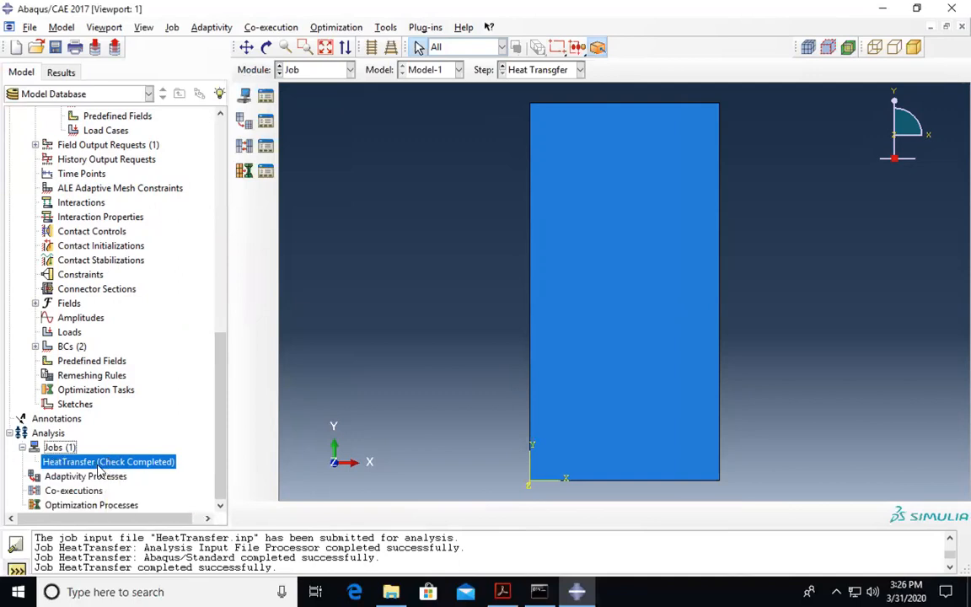
pyautogui.rightClick(115, 469)
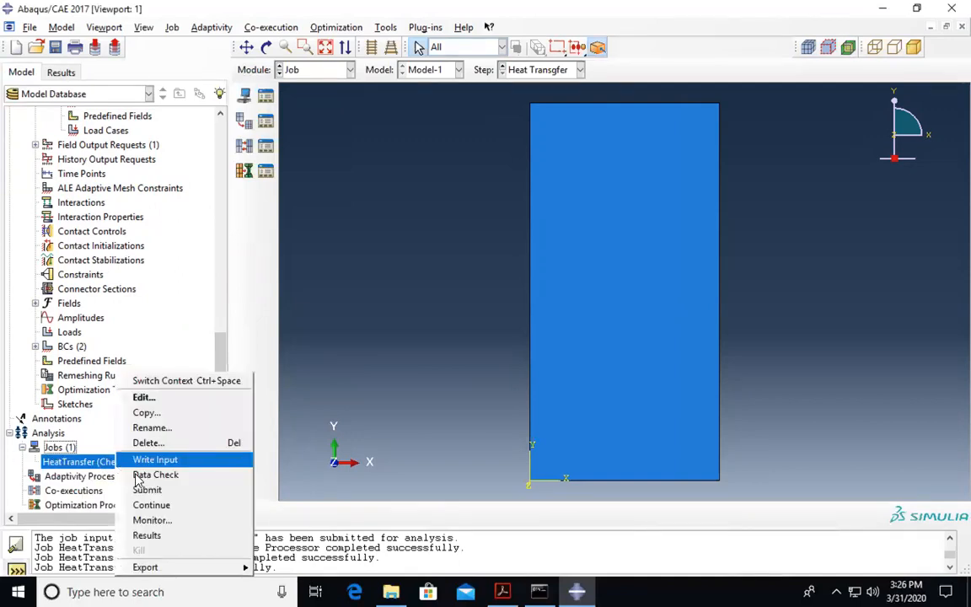
pyautogui.click(97, 421)
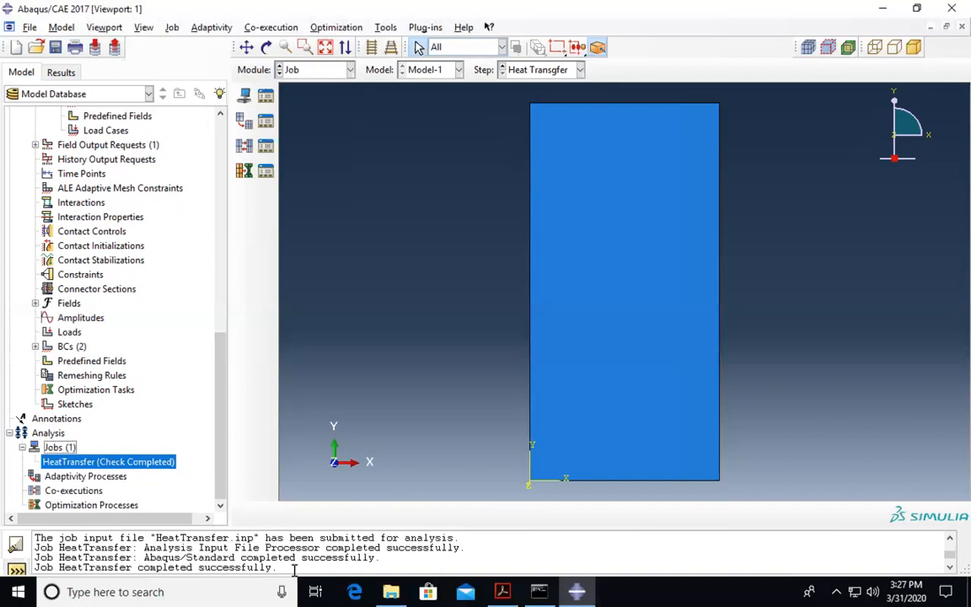
# - Resubmit the HeatTransfer job, overwriting the old job files and accepting the history-output warning
pyautogui.rightClick(142, 463)
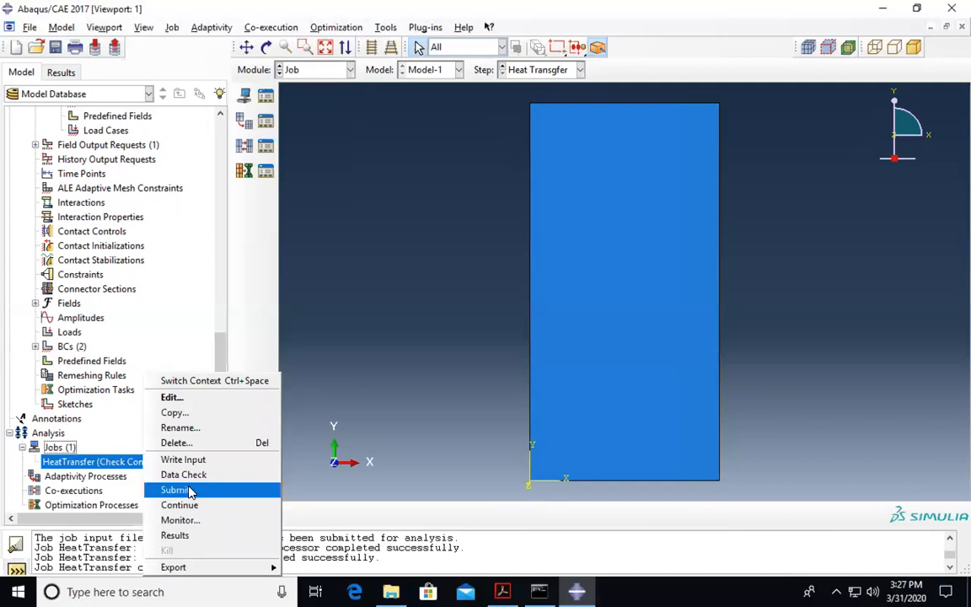
pyautogui.click(174, 490)
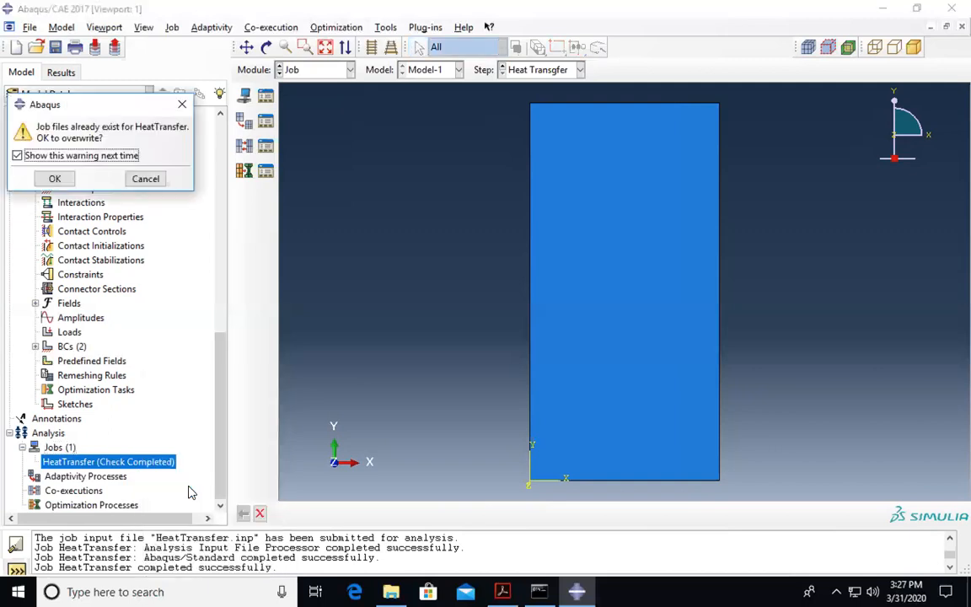
pyautogui.click(56, 179)
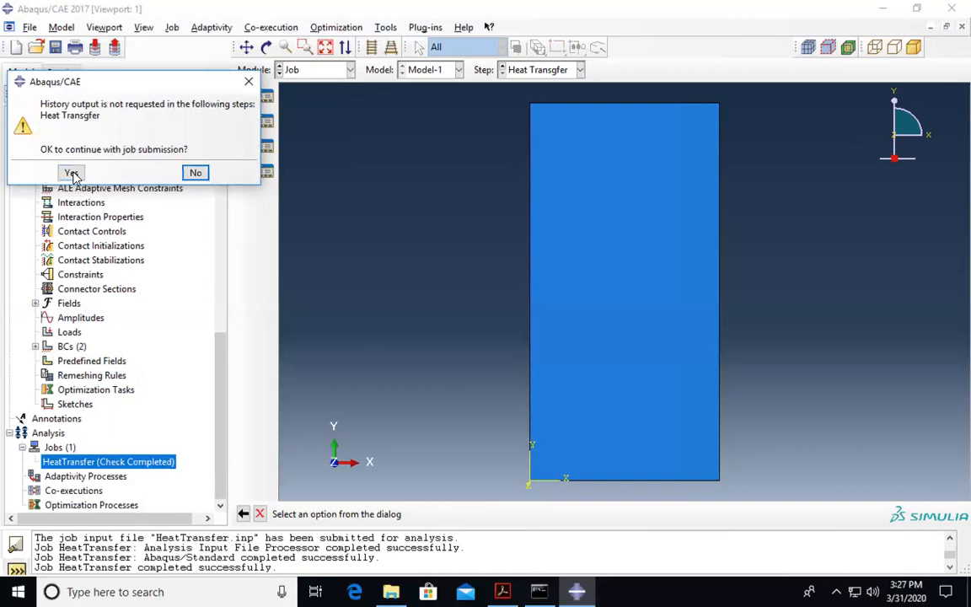
pyautogui.click(71, 173)
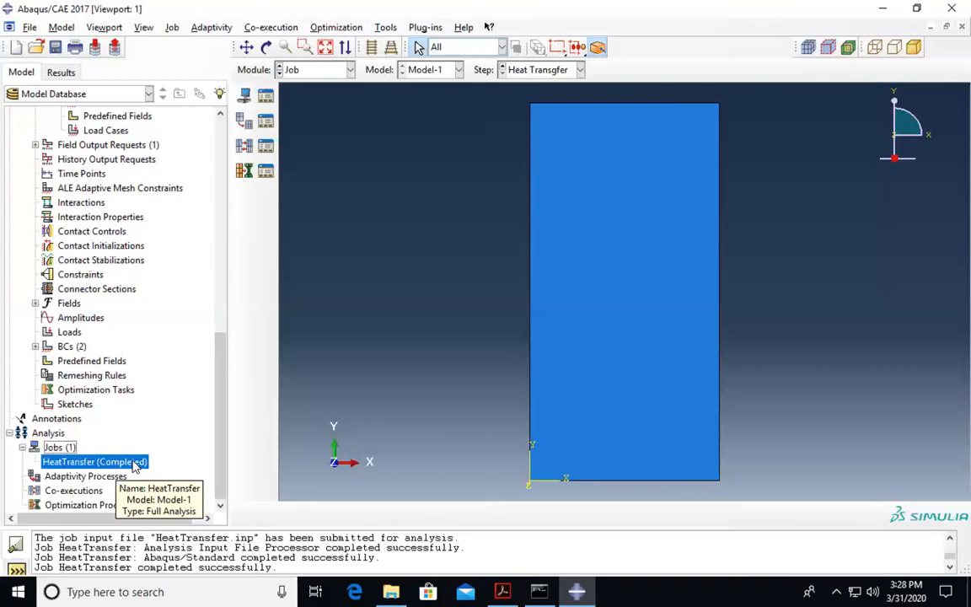
pyautogui.rightClick(134, 465)
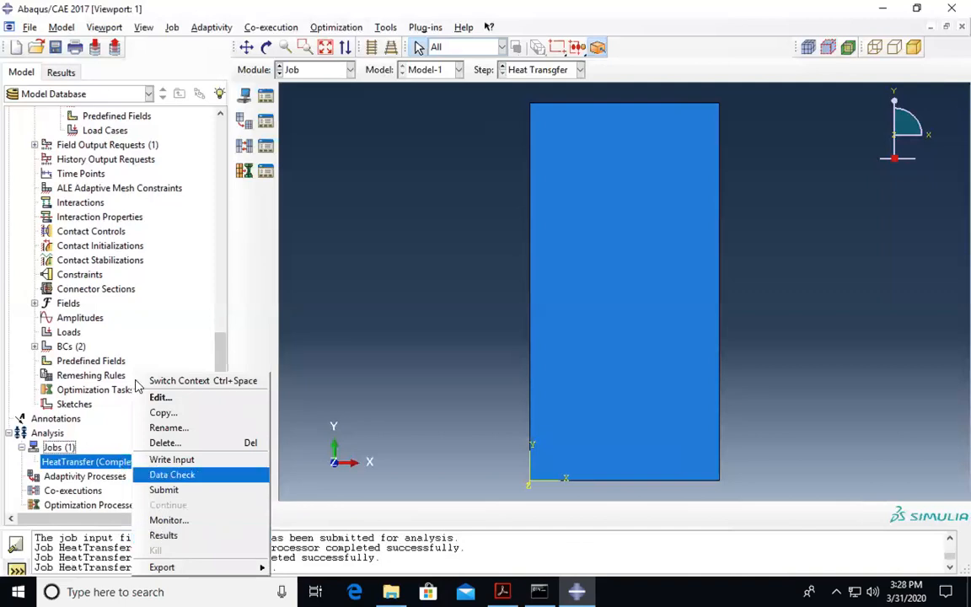
# - Open the HeatTransfer job results and plot contours on the deformed wall
pyautogui.click(164, 535)
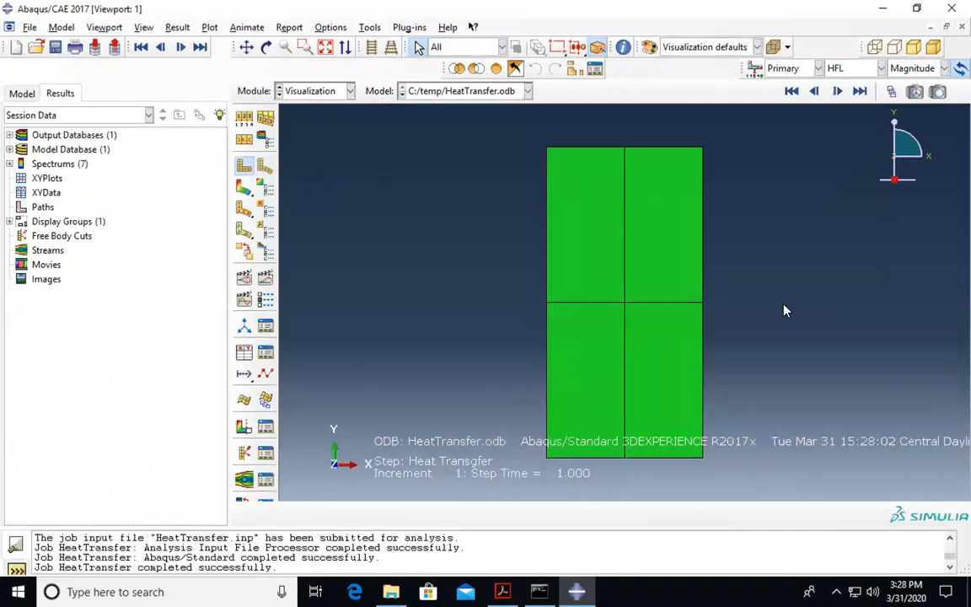
pyautogui.click(265, 166)
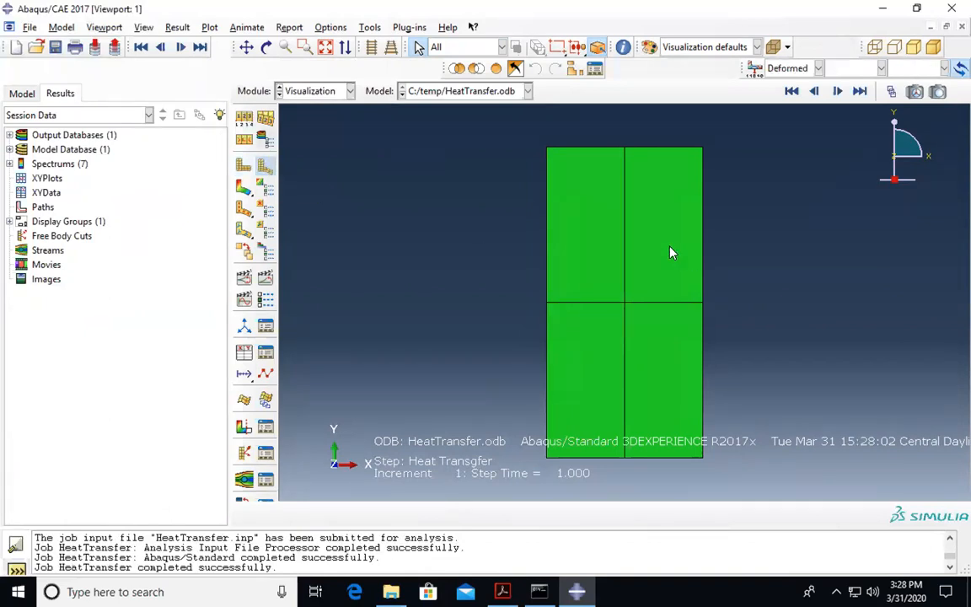
pyautogui.click(244, 186)
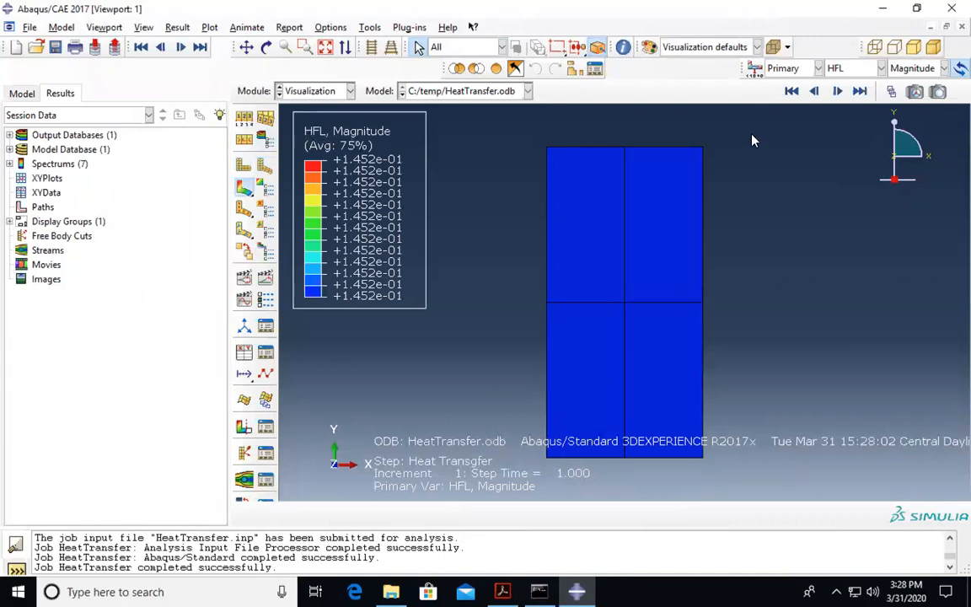
# - Plot the NT11 temperature contour and animate it over the time history
pyautogui.click(843, 70)
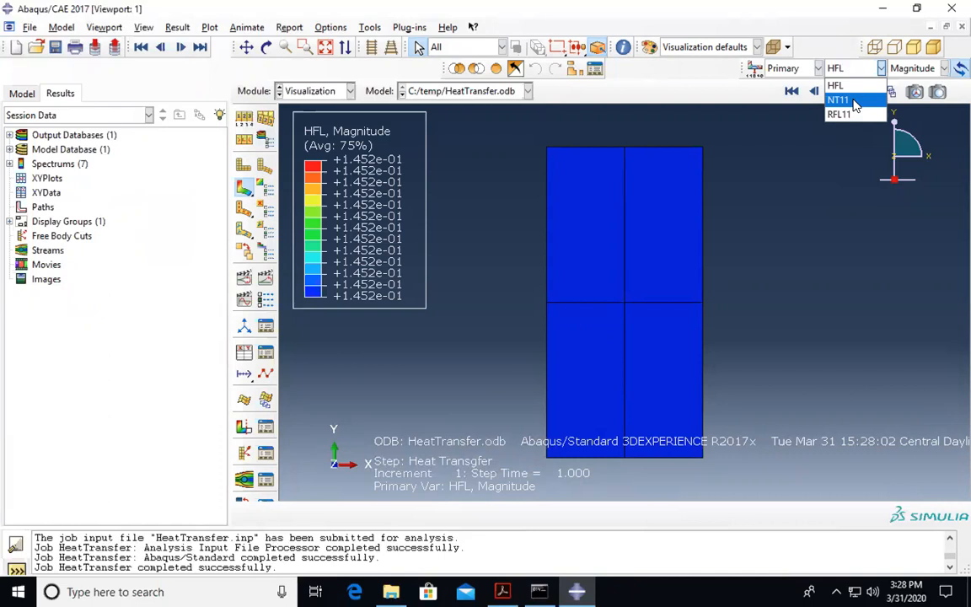
pyautogui.click(843, 100)
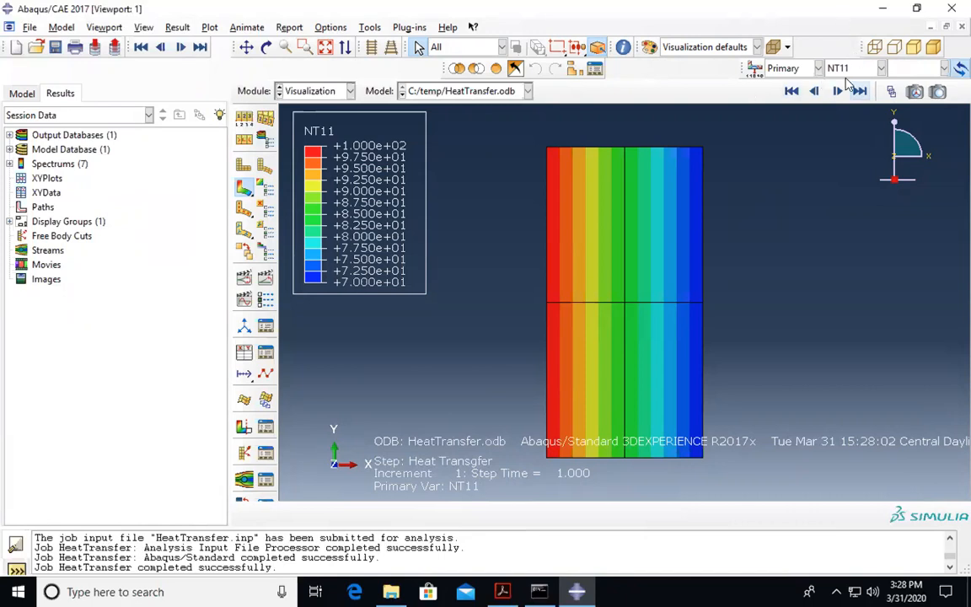
pyautogui.click(907, 72)
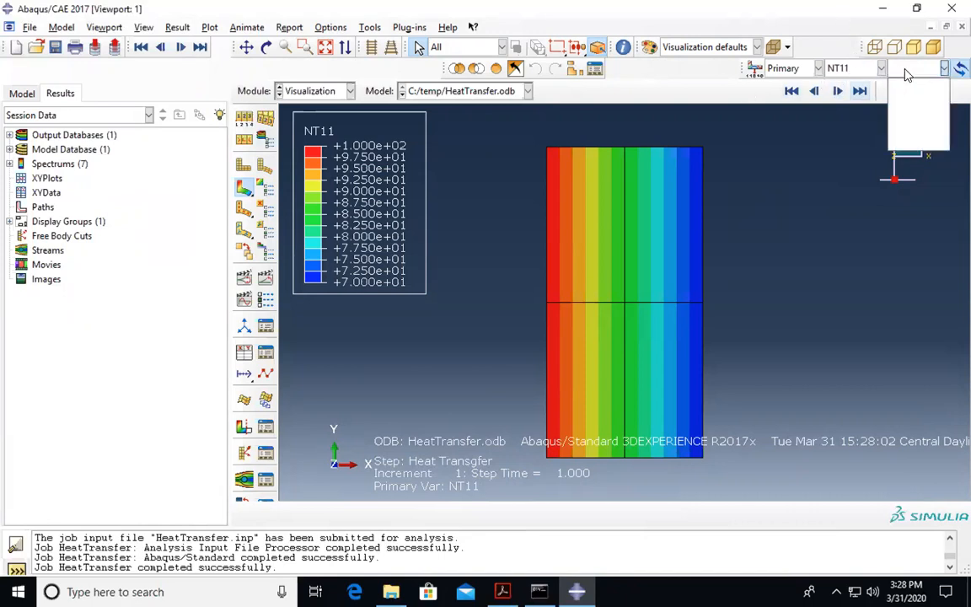
pyautogui.click(833, 170)
pyautogui.click(847, 69)
pyautogui.click(811, 206)
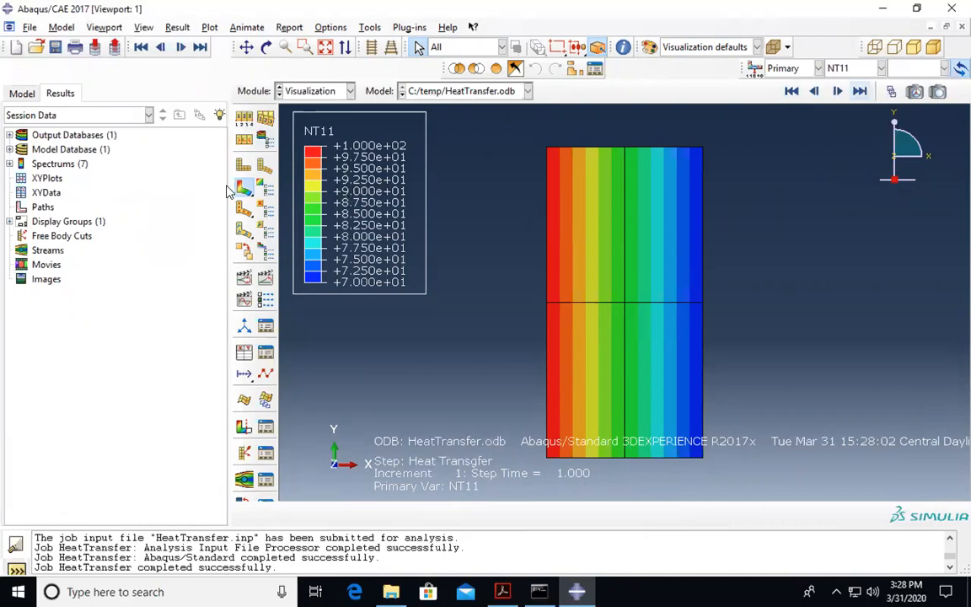
pyautogui.click(263, 166)
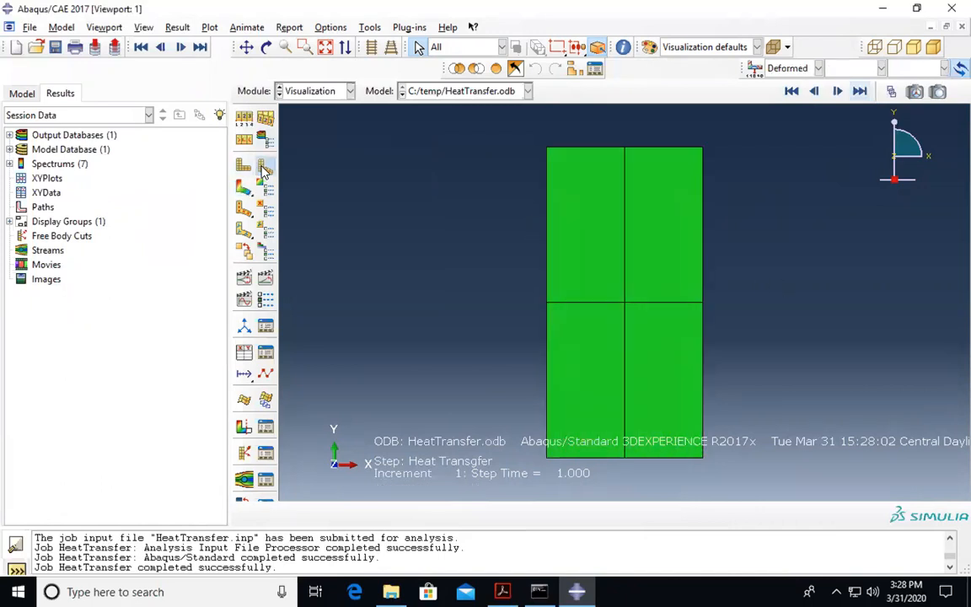
pyautogui.click(243, 187)
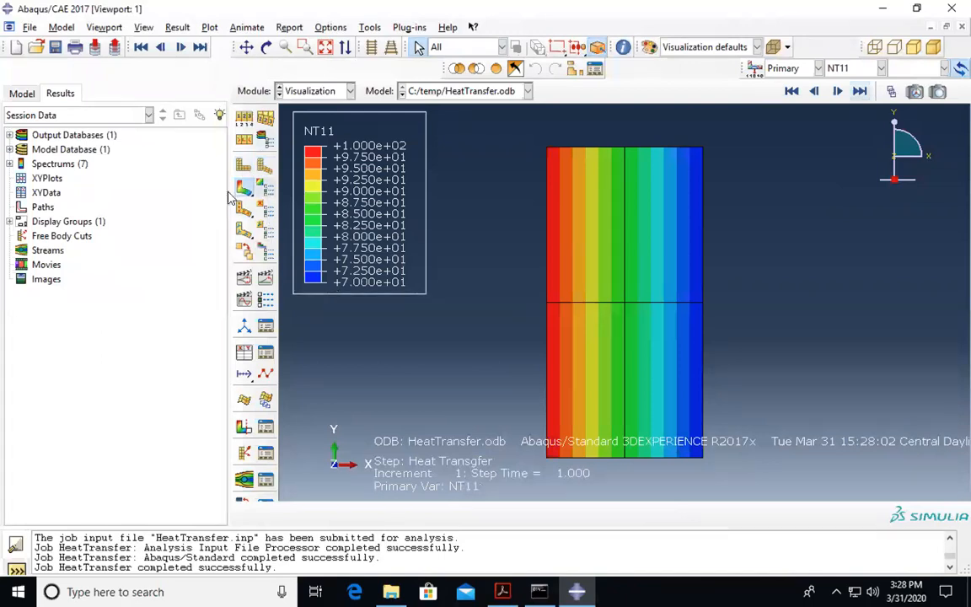
pyautogui.click(266, 280)
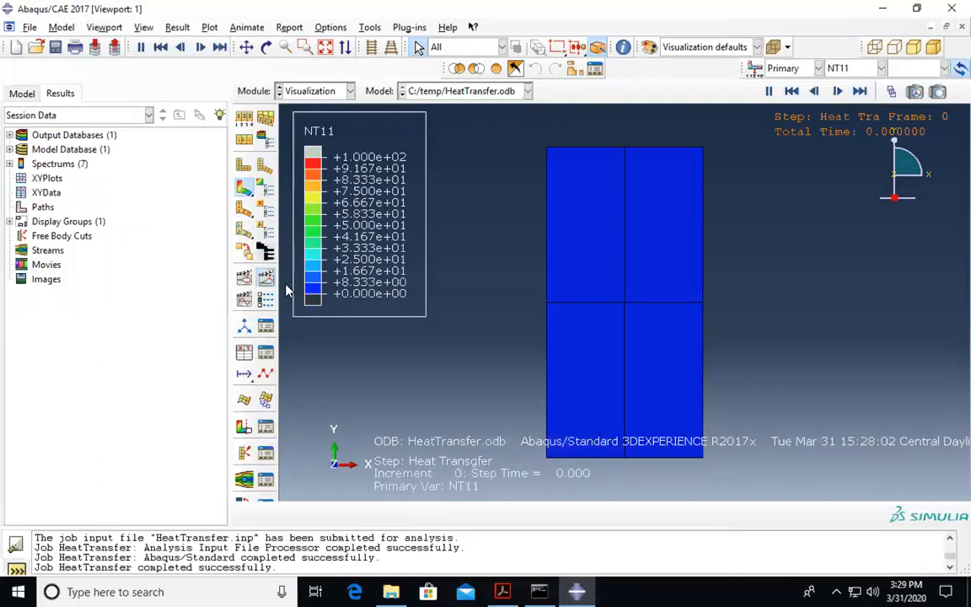
# - Stop the animation and switch the contour variable to HFL and back to NT11
pyautogui.click(268, 283)
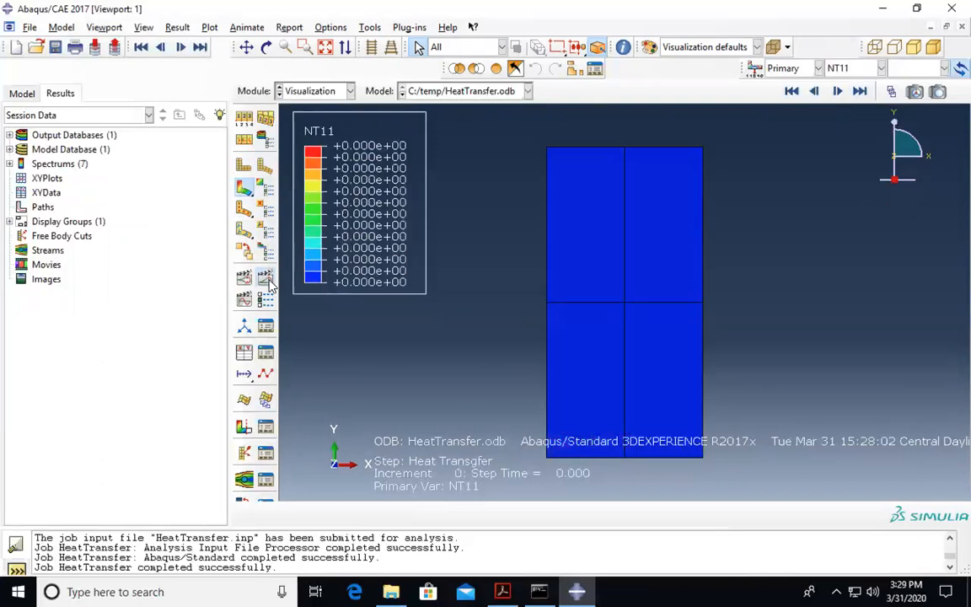
pyautogui.click(265, 169)
pyautogui.click(244, 187)
pyautogui.click(854, 68)
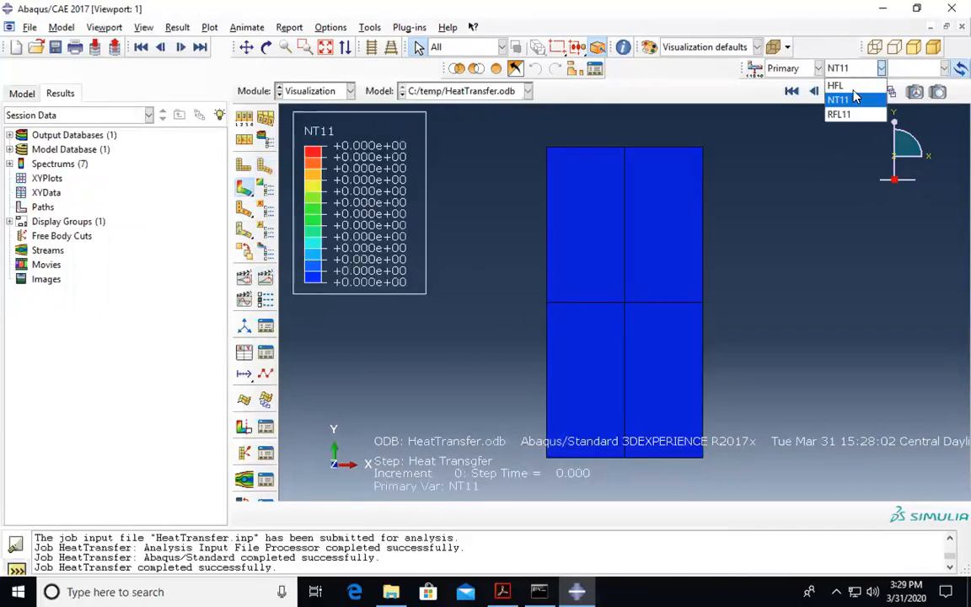
pyautogui.click(840, 100)
pyautogui.click(853, 68)
pyautogui.click(851, 88)
pyautogui.click(854, 69)
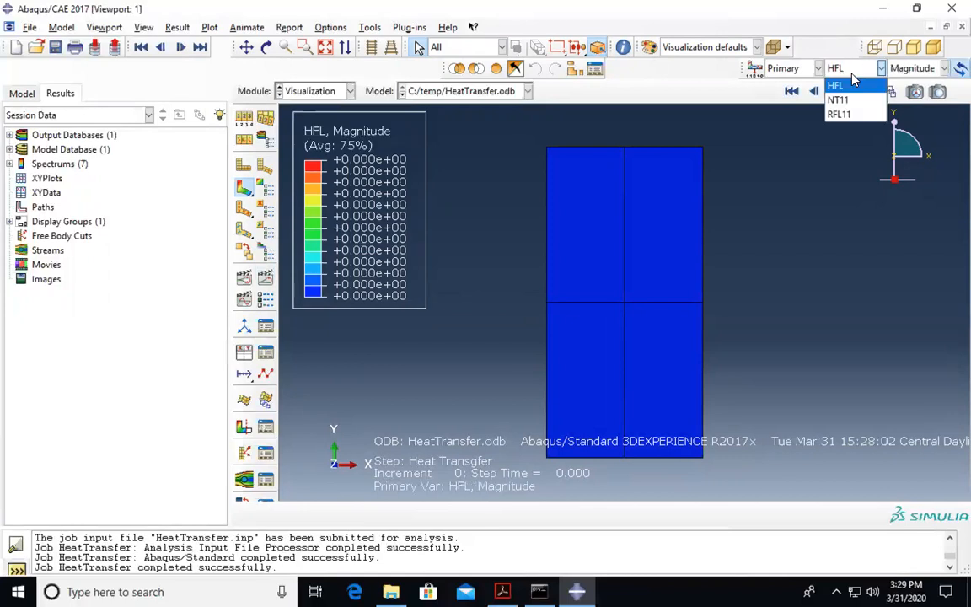
pyautogui.click(853, 102)
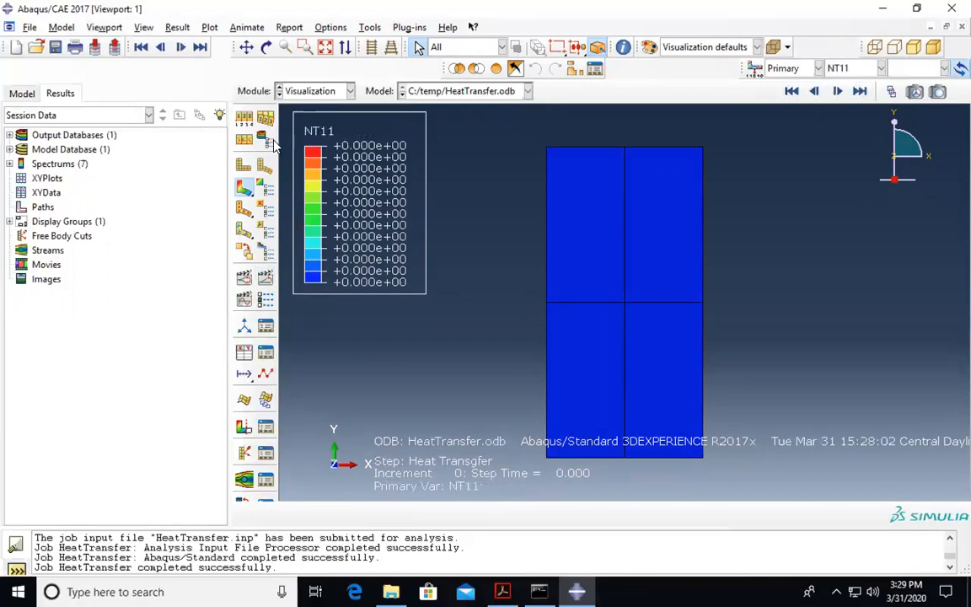
# - Replay and stop the NT11 animation, check Animation Options, then step to the final increment
pyautogui.click(264, 166)
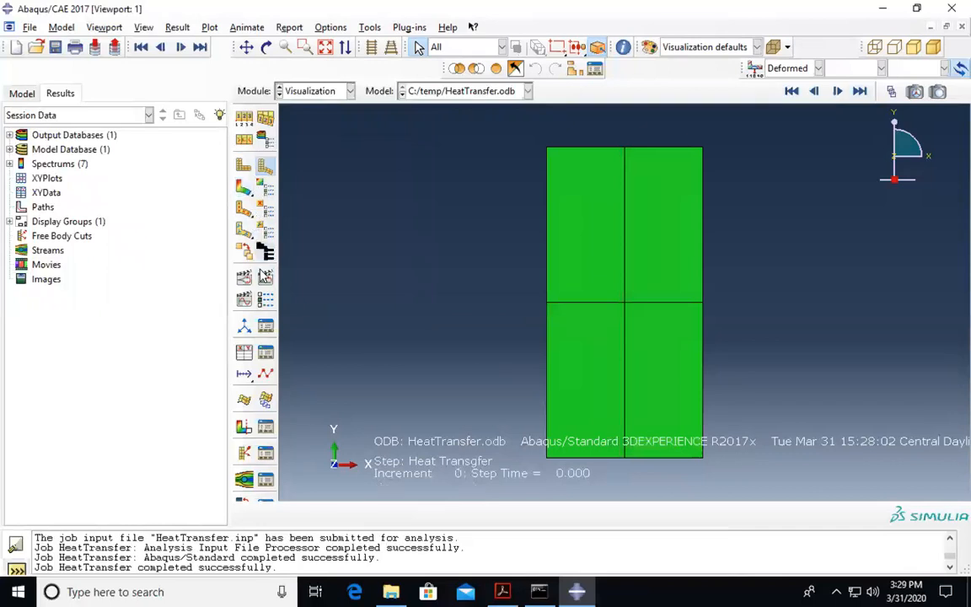
pyautogui.click(247, 221)
pyautogui.click(244, 188)
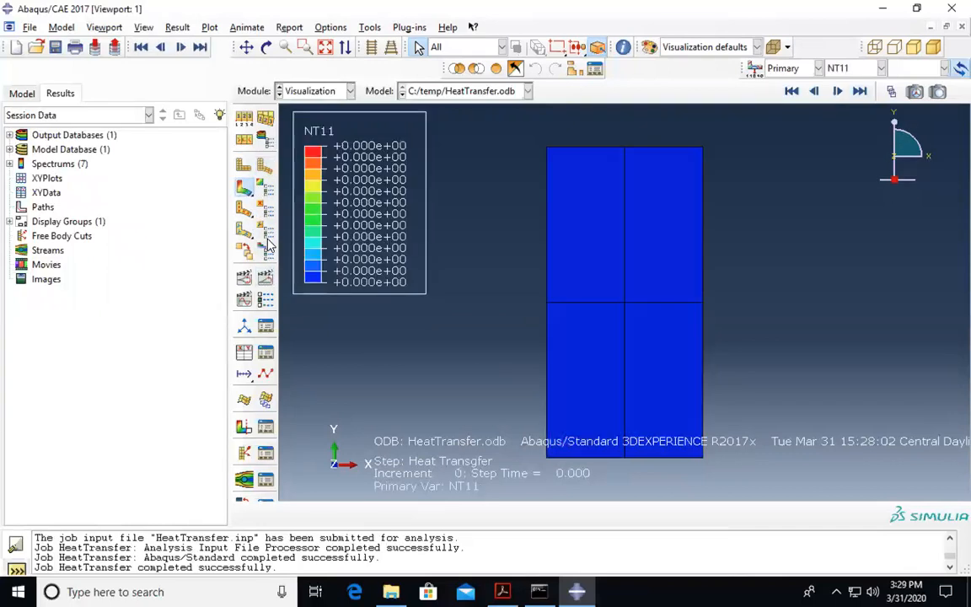
pyautogui.click(265, 278)
pyautogui.click(264, 300)
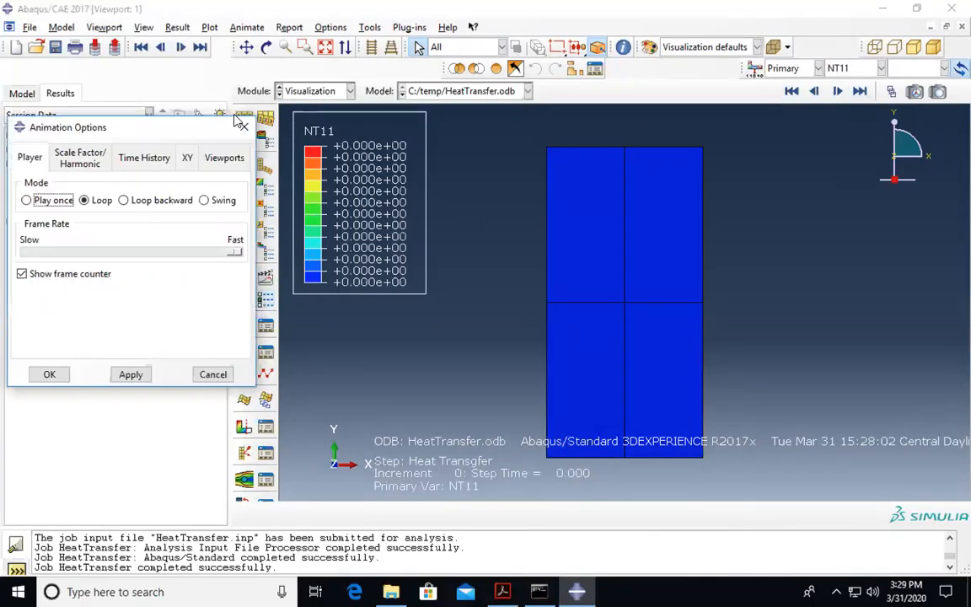
pyautogui.click(243, 125)
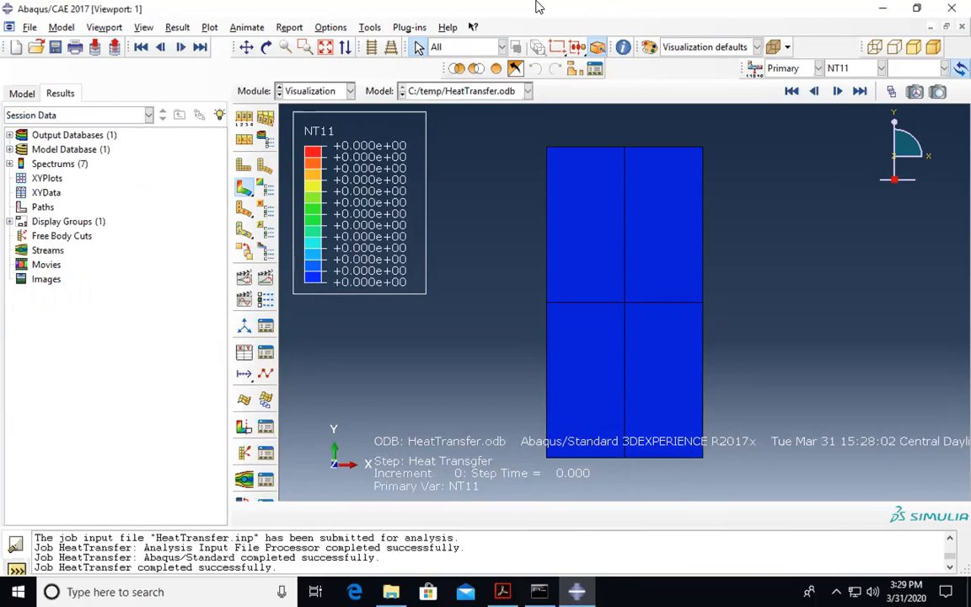
pyautogui.moveTo(493, 4)
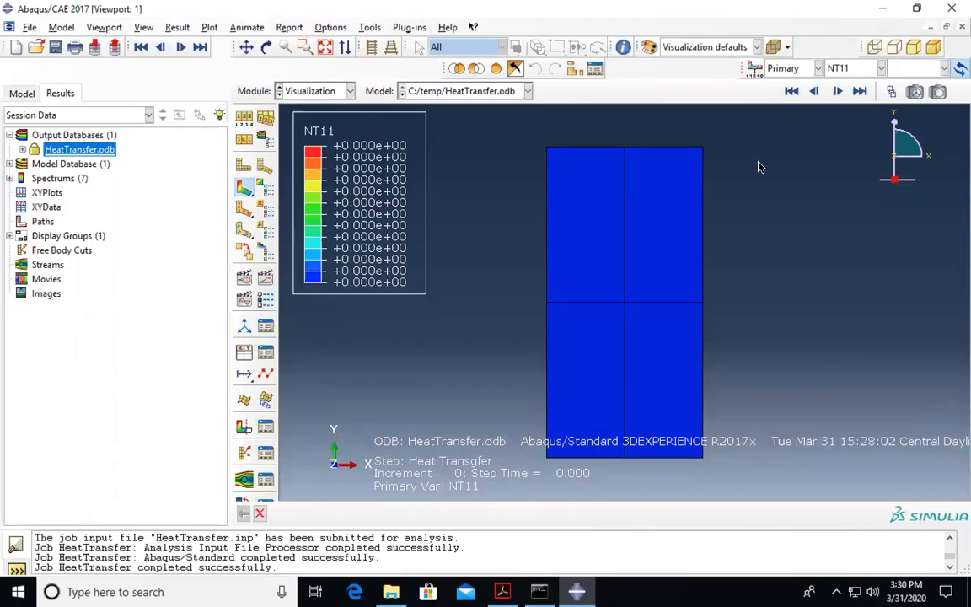
pyautogui.click(838, 92)
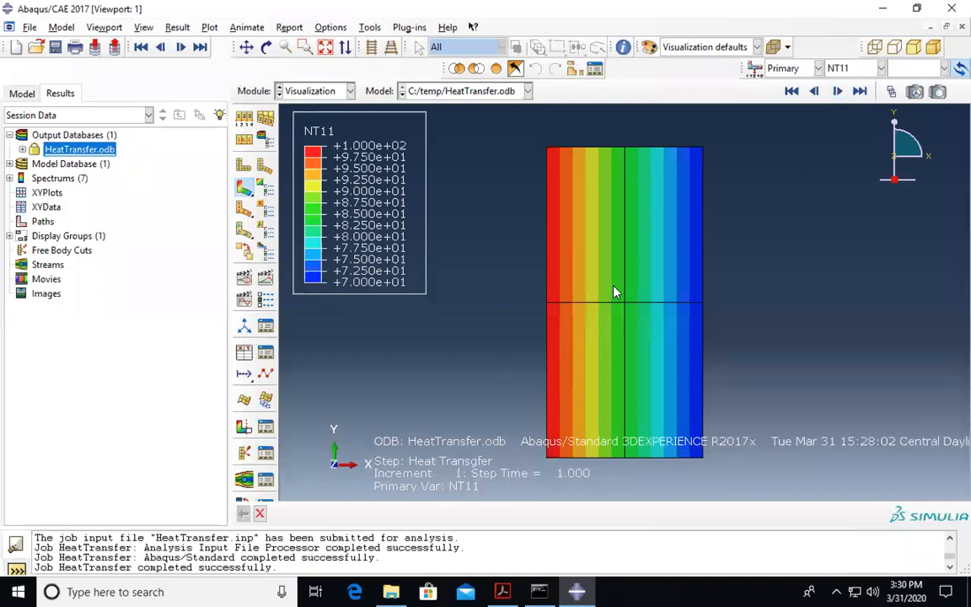
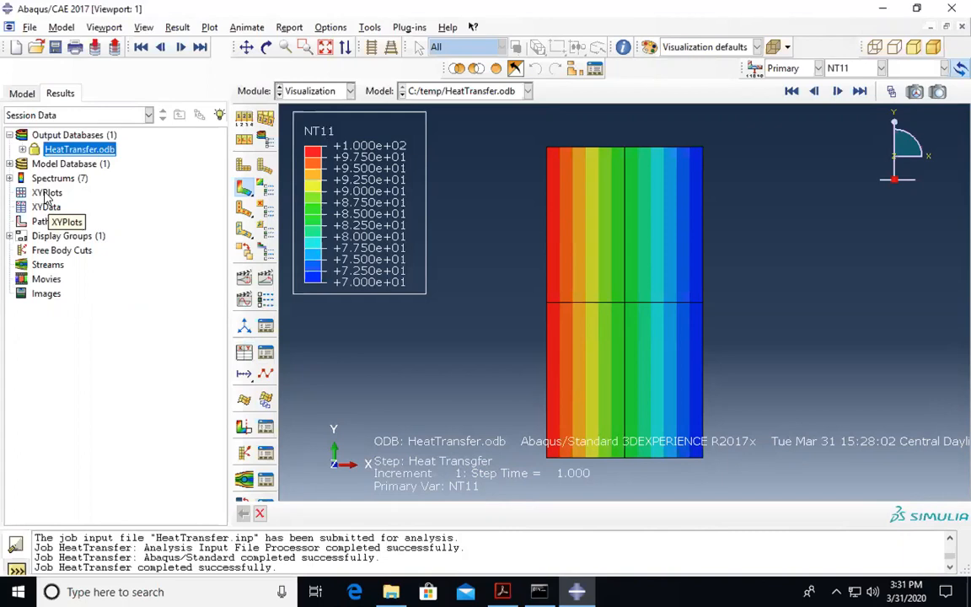
# - Open Create XY Data from the Results tree's XYData and close it unchanged
pyautogui.click(48, 194)
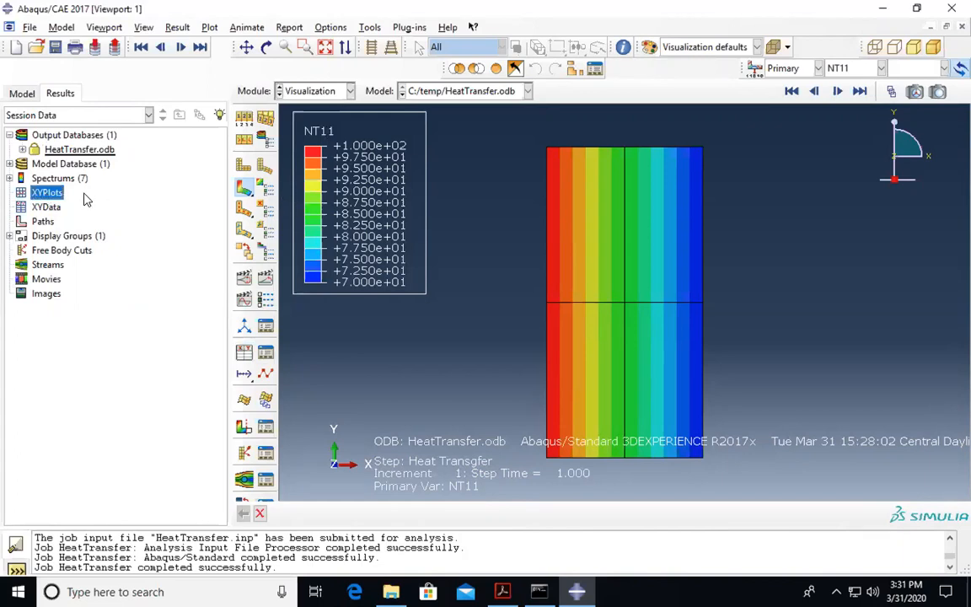
pyautogui.click(46, 208)
pyautogui.doubleClick(47, 207)
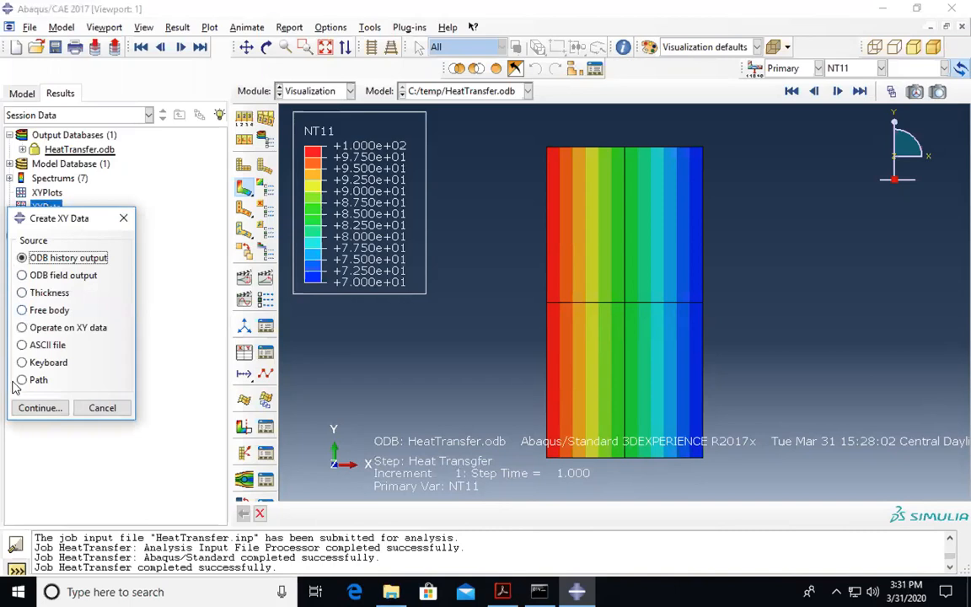
pyautogui.click(123, 217)
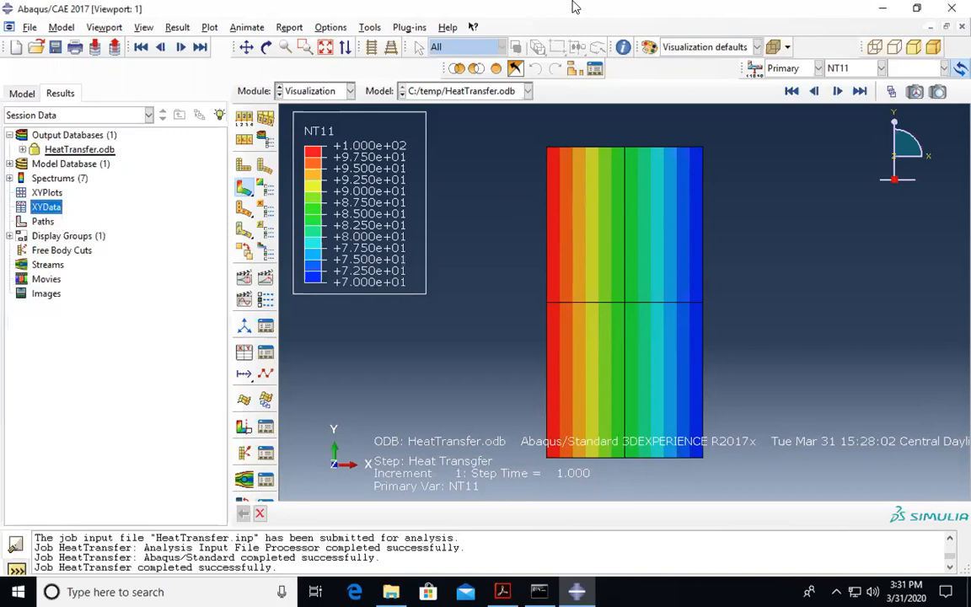
# - Bring the heat transfer tutorial PDF forward, then find and launch Word 2016
pyautogui.moveTo(518, 5)
pyautogui.click(503, 591)
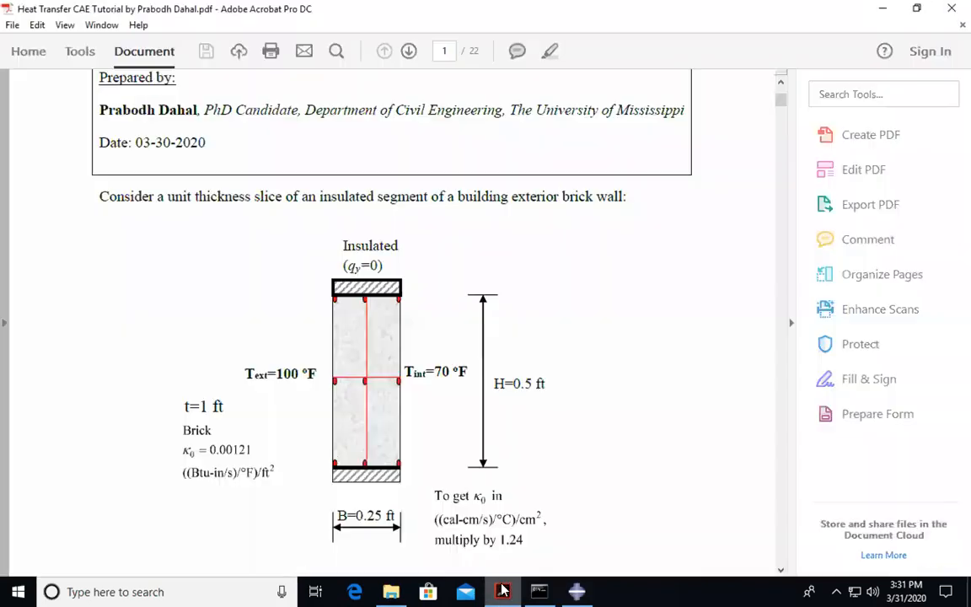
pyautogui.click(17, 591)
pyautogui.write('w')
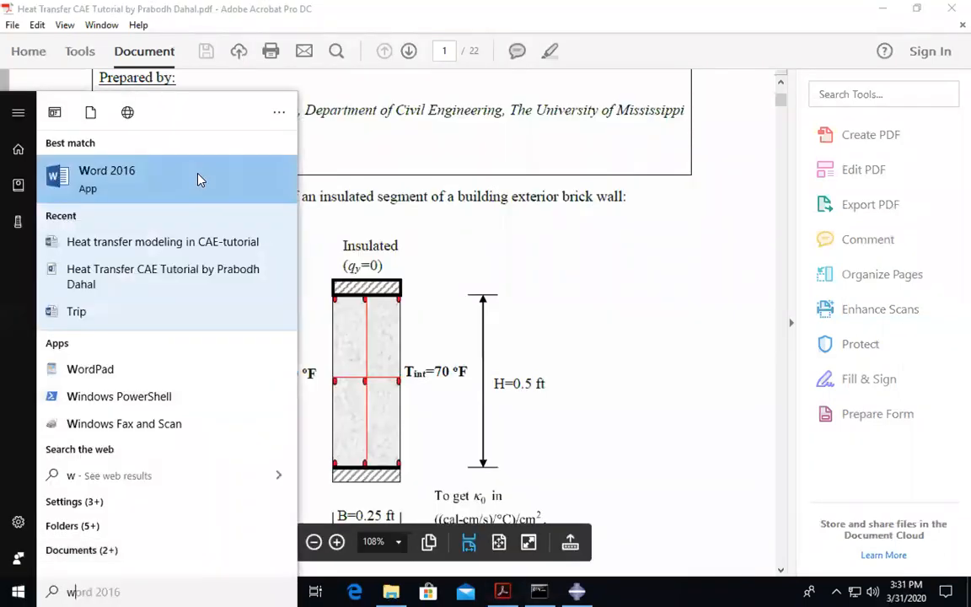
pyautogui.click(199, 179)
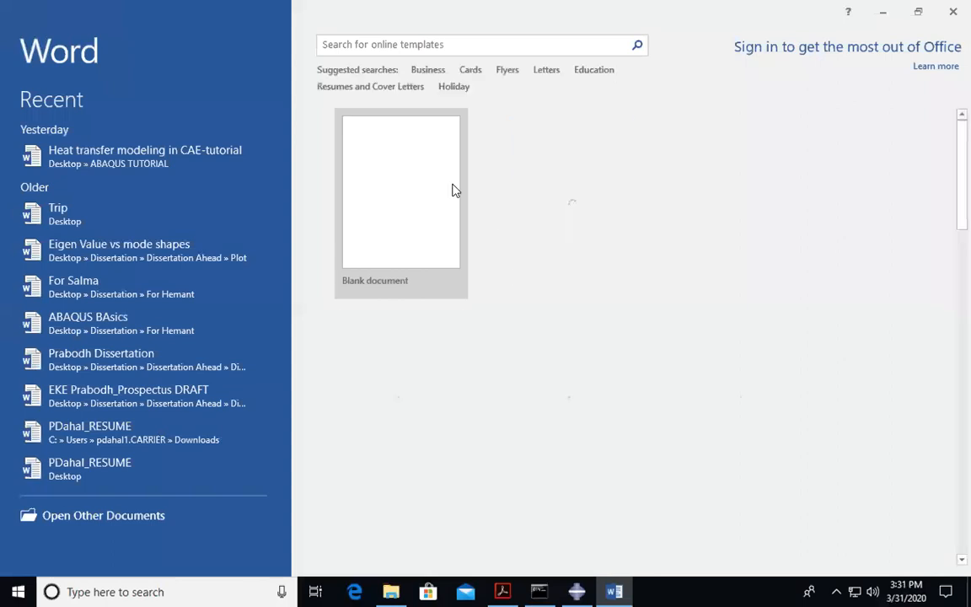
# - In a blank document, enter the university e-mail, then the Gmail address on the next line
pyautogui.click(453, 190)
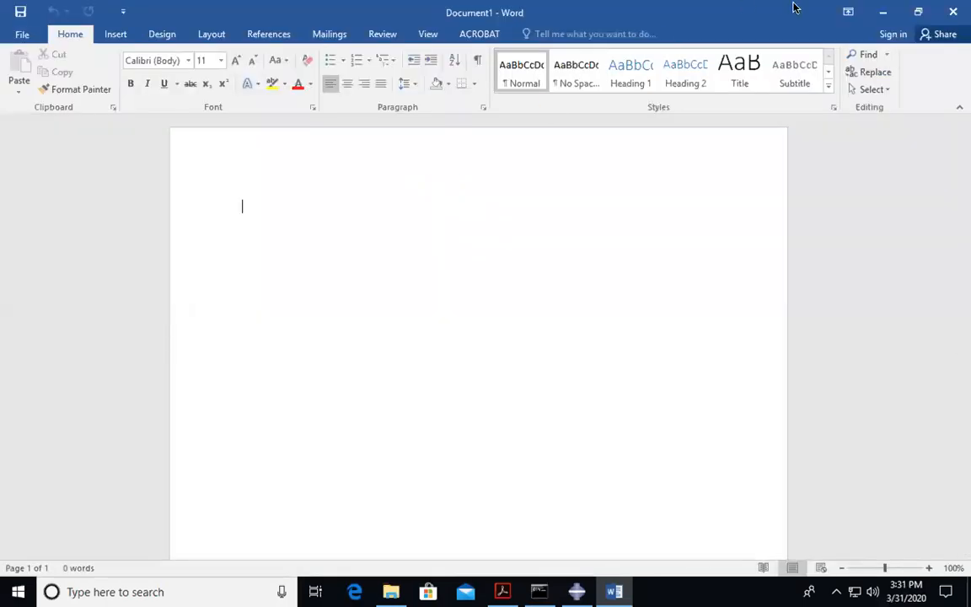
pyautogui.moveTo(793, 6)
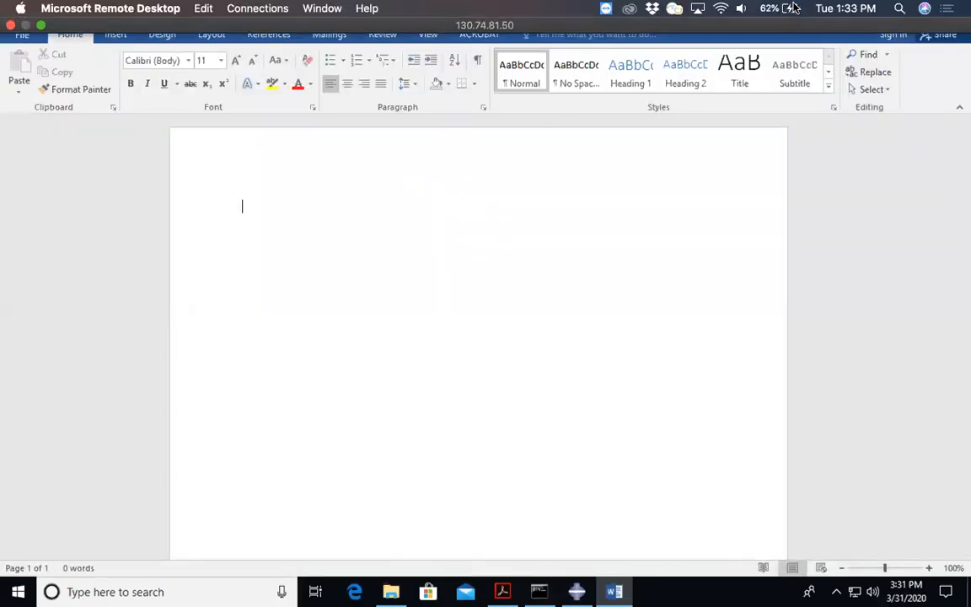
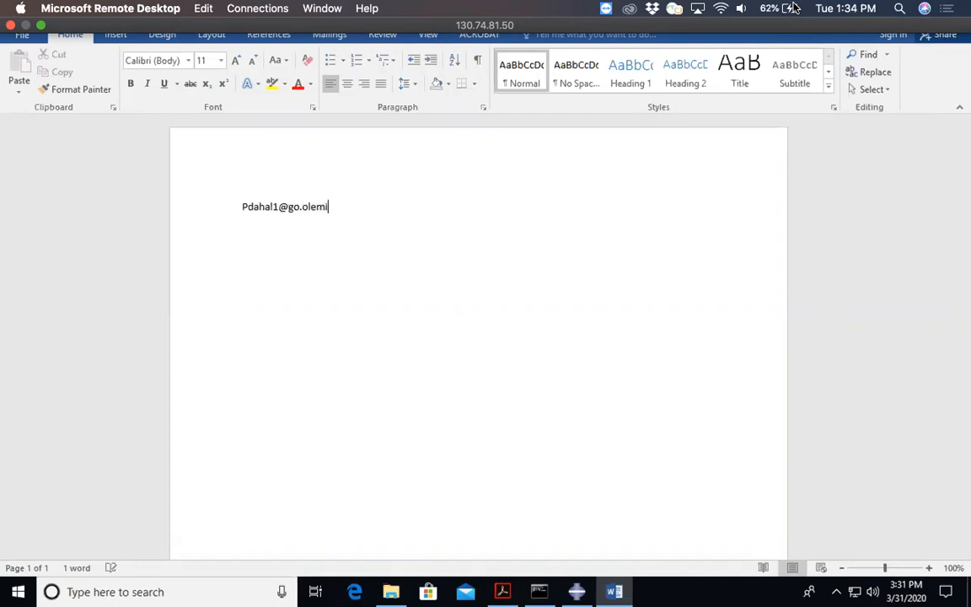
pyautogui.press('Return')
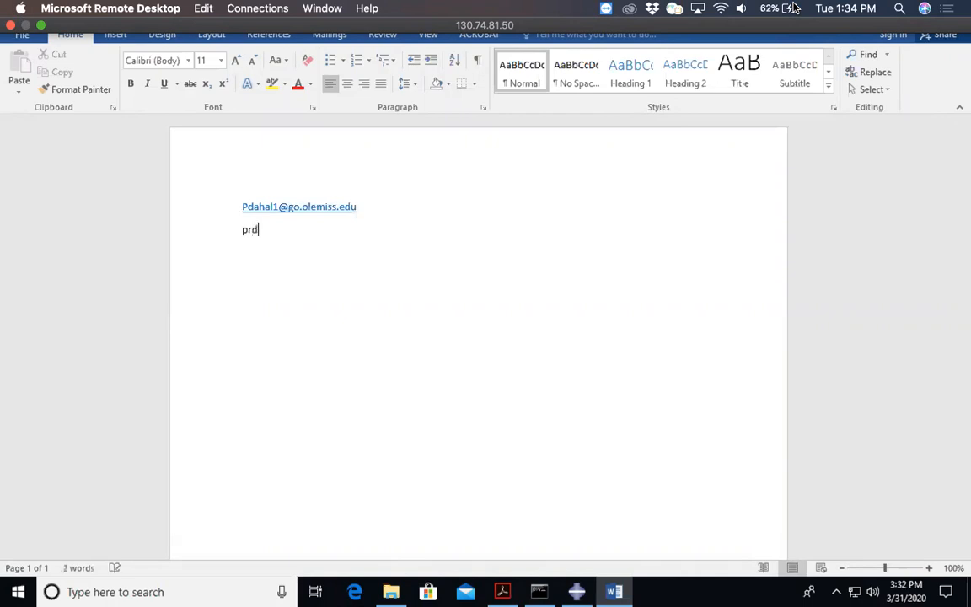
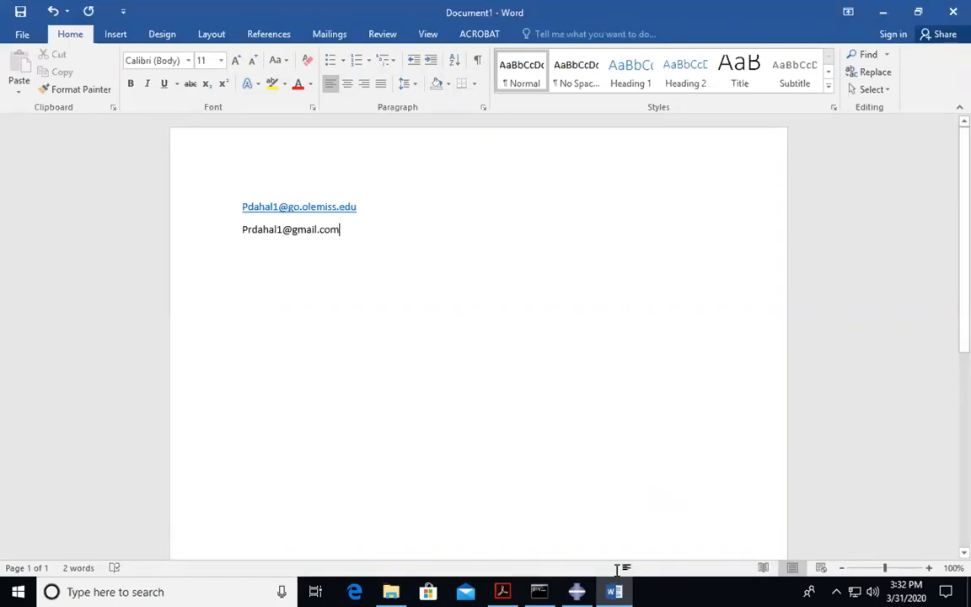
pyautogui.moveTo(583, 5)
# - Scroll the tutorial PDF from its title page to Step 7's boundary conditions on page 14
pyautogui.click(502, 591)
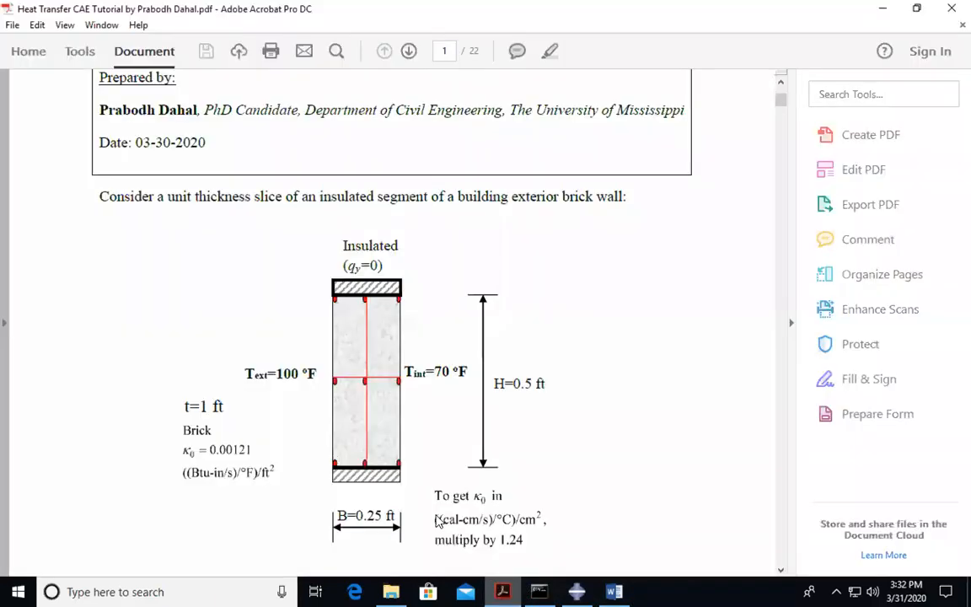
pyautogui.scroll(1, 415, 358)
pyautogui.scroll(3, 414, 358)
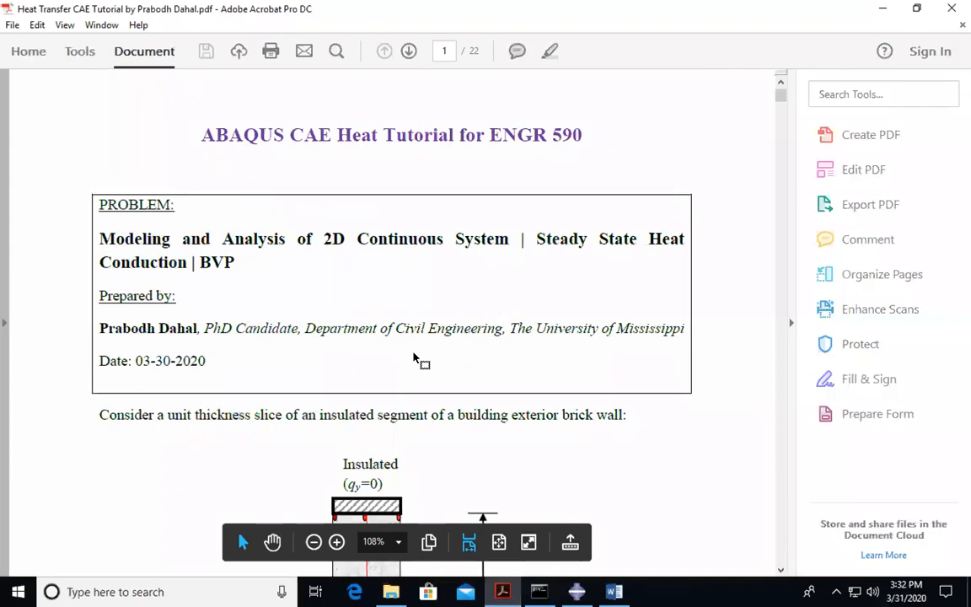
pyautogui.scroll(-2, 413, 357)
pyautogui.scroll(-5, 413, 358)
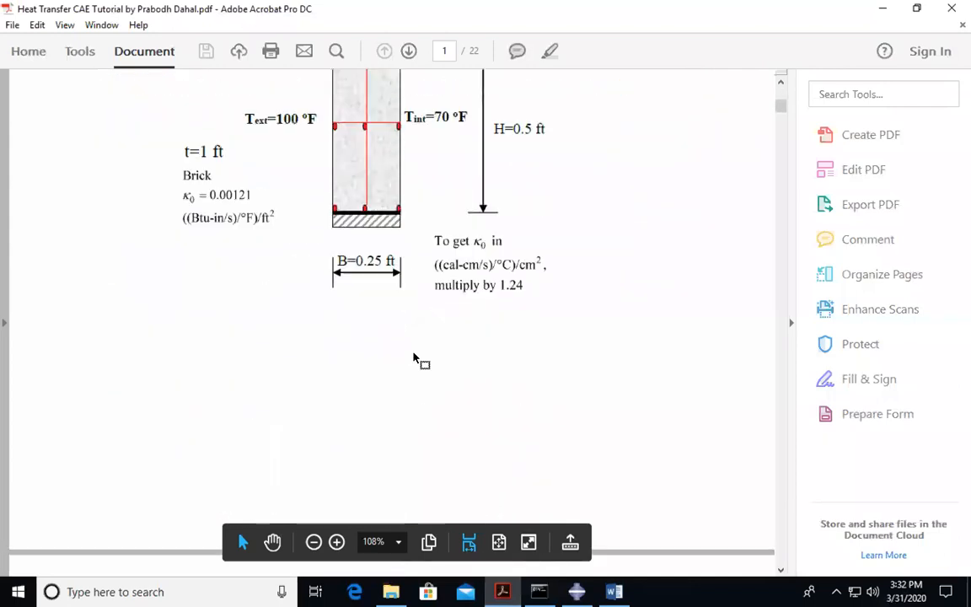
pyautogui.scroll(-8, 414, 357)
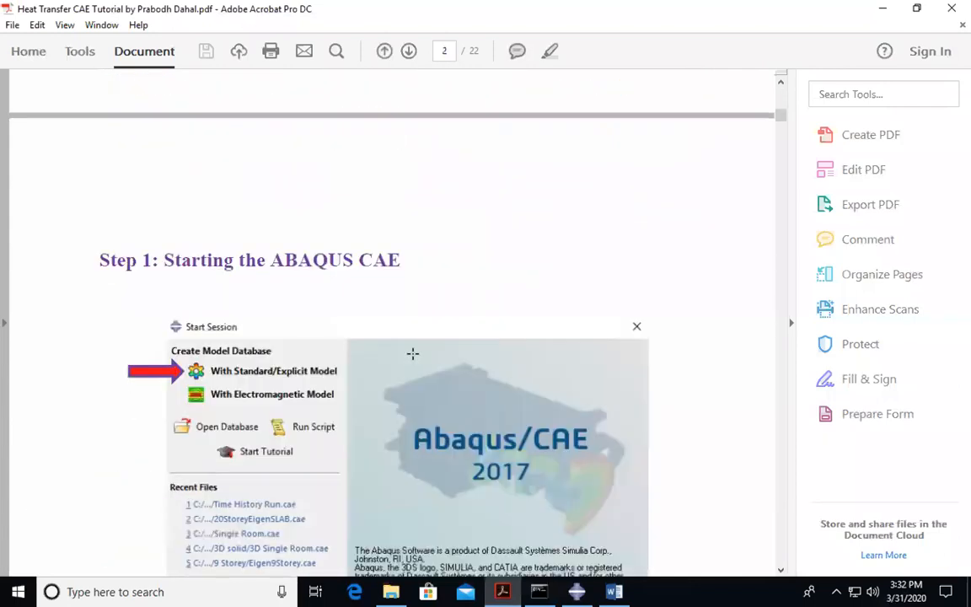
pyautogui.scroll(-5, 413, 354)
pyautogui.scroll(-15, 414, 356)
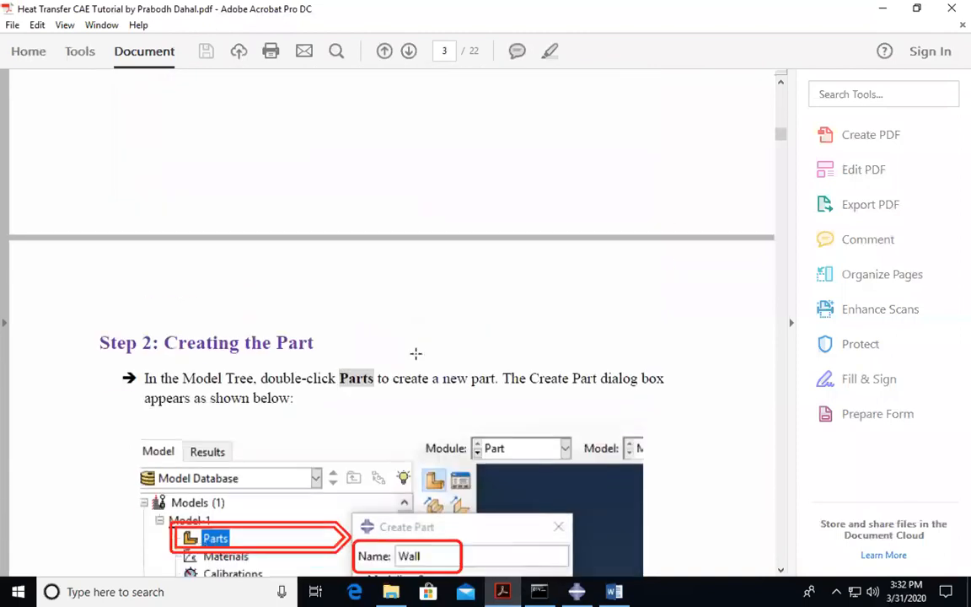
pyautogui.scroll(-15, 416, 354)
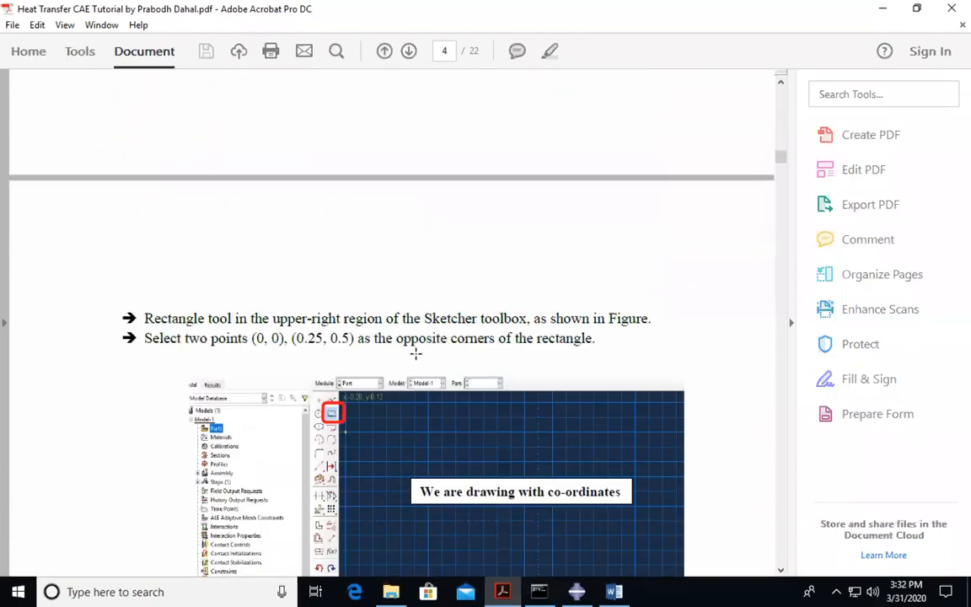
pyautogui.scroll(-15, 417, 358)
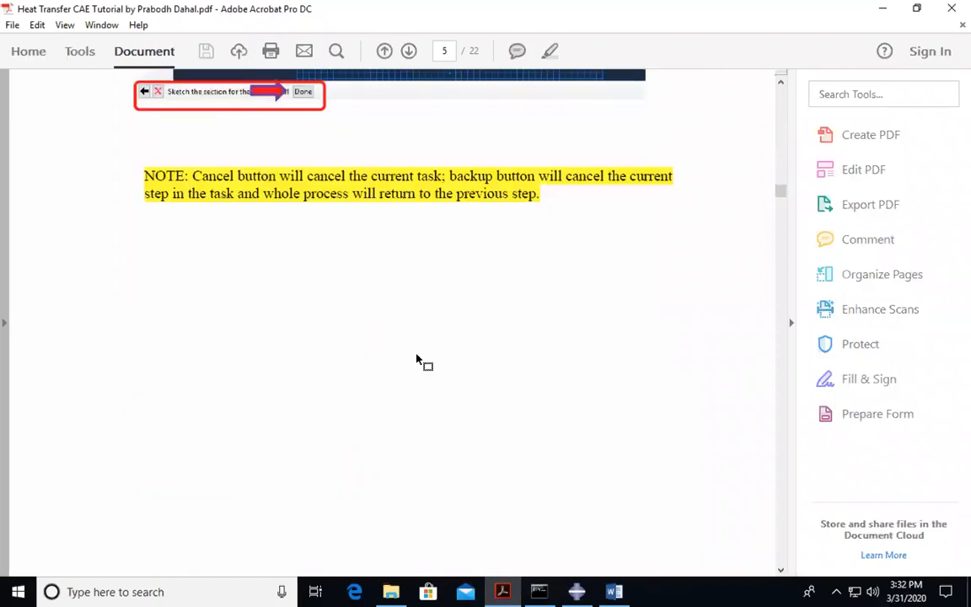
pyautogui.scroll(-5, 419, 359)
pyautogui.scroll(-3, 438, 367)
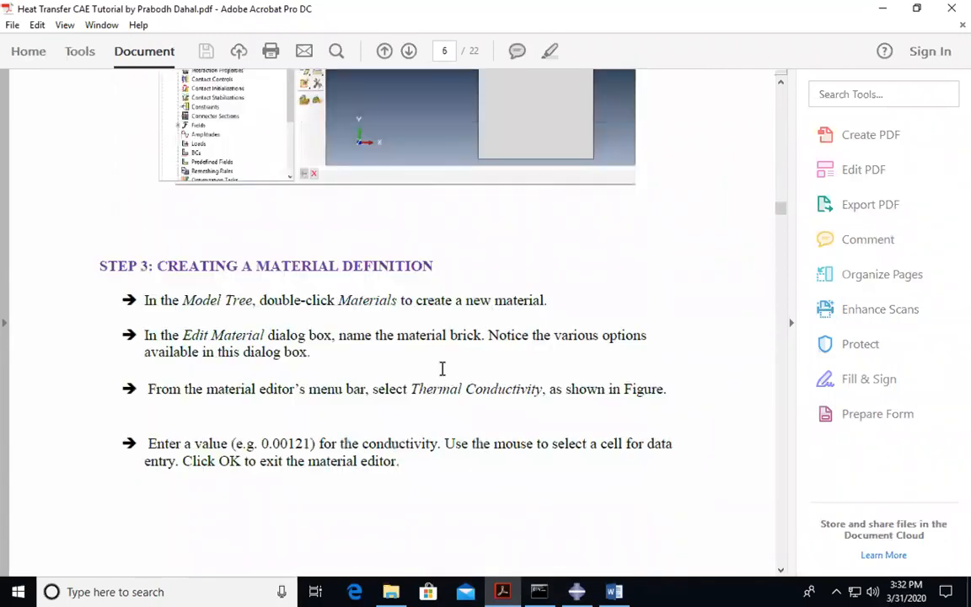
pyautogui.scroll(-4, 442, 371)
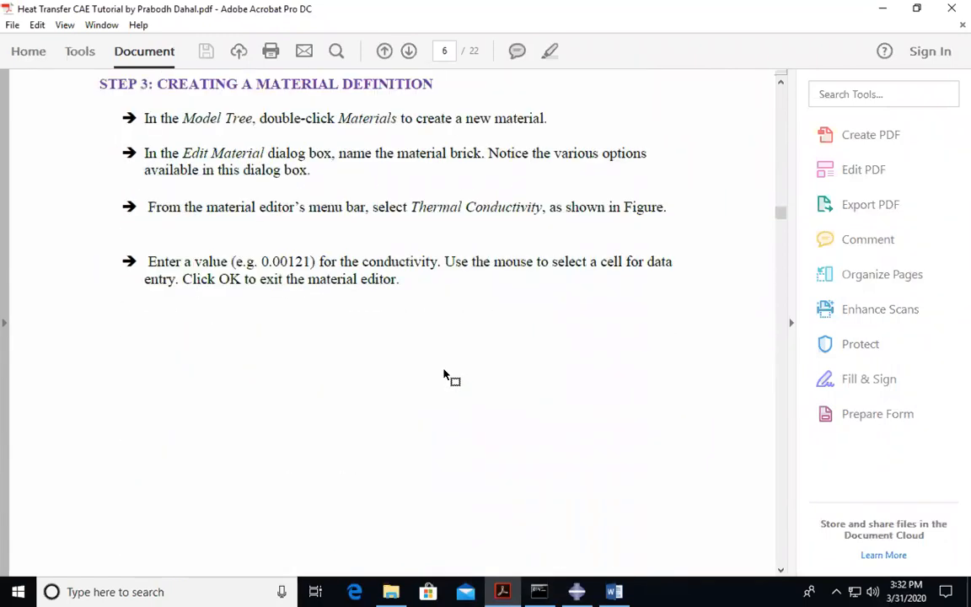
pyautogui.scroll(-5, 447, 376)
pyautogui.scroll(-6, 443, 371)
pyautogui.scroll(-20, 442, 370)
pyautogui.scroll(-18, 445, 370)
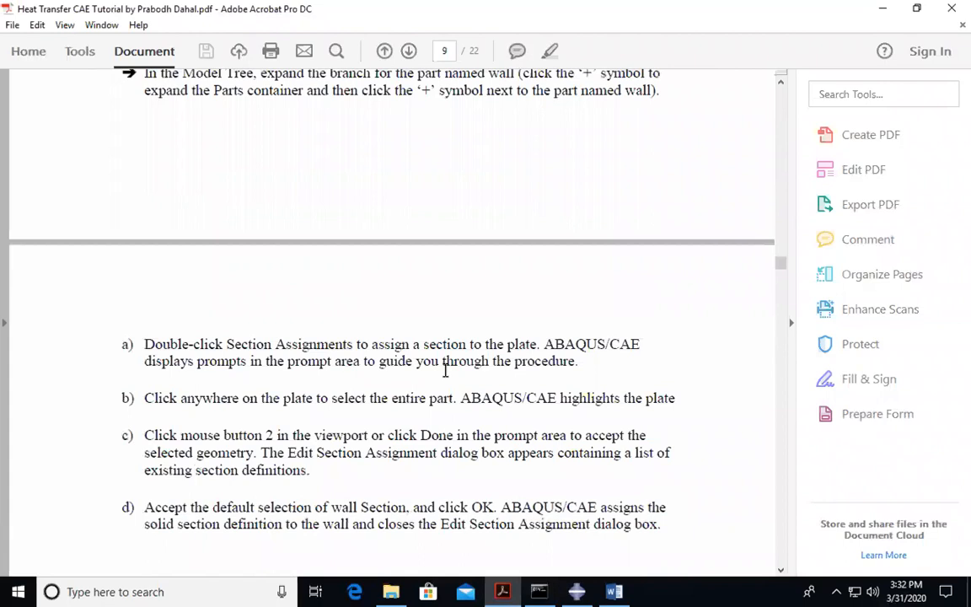
pyautogui.scroll(-18, 445, 371)
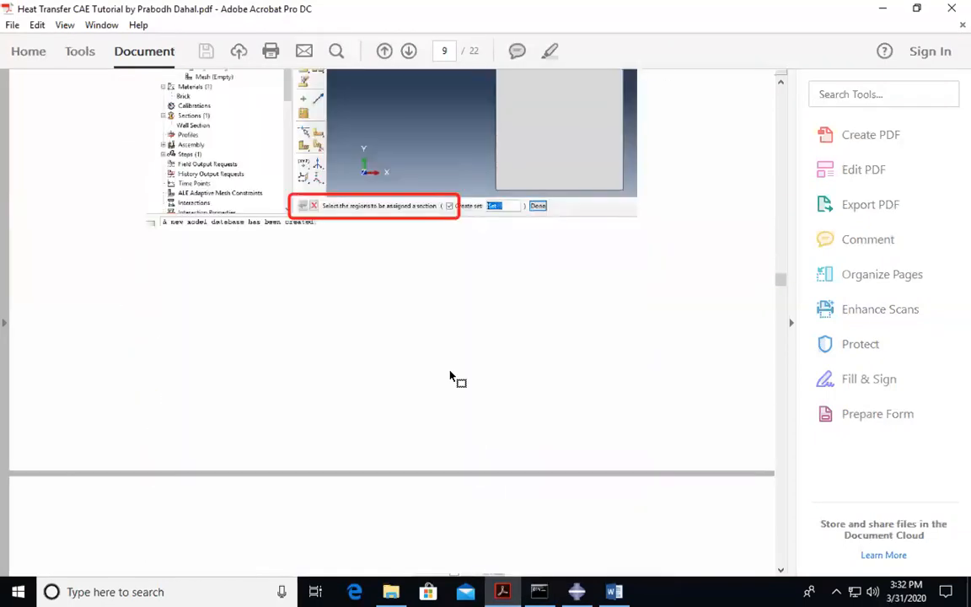
pyautogui.scroll(-18, 451, 375)
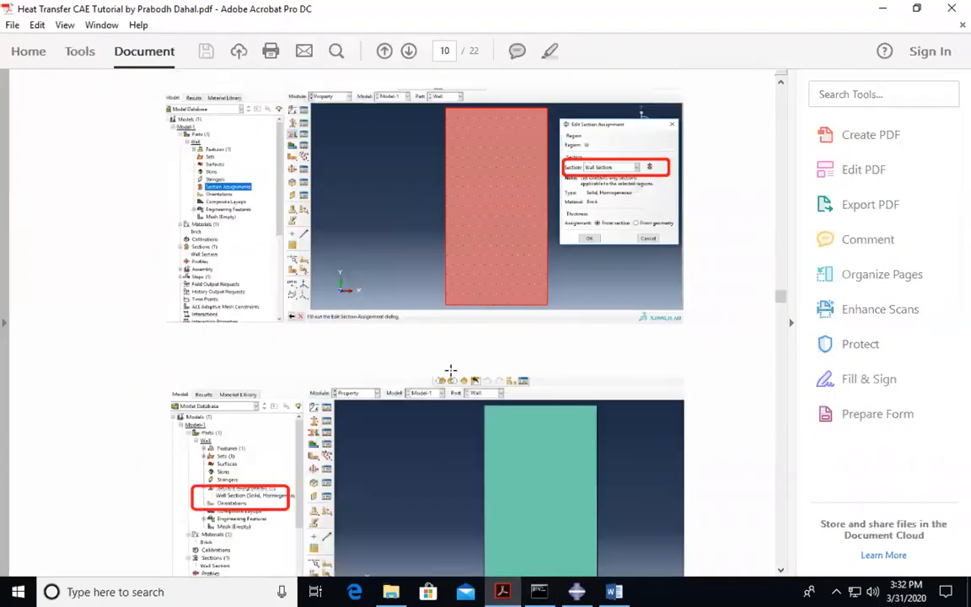
pyautogui.scroll(-18, 450, 371)
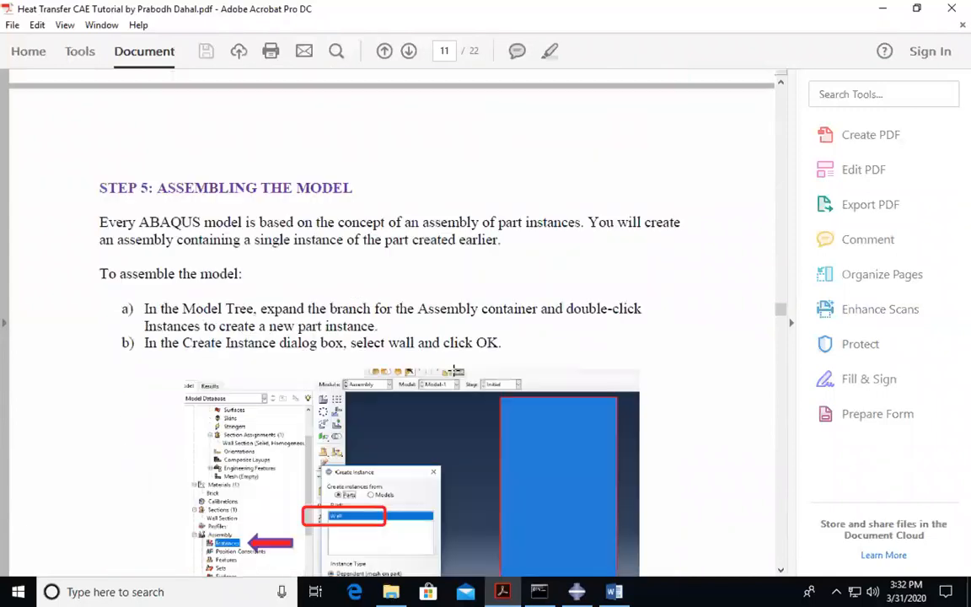
pyautogui.scroll(-18, 453, 371)
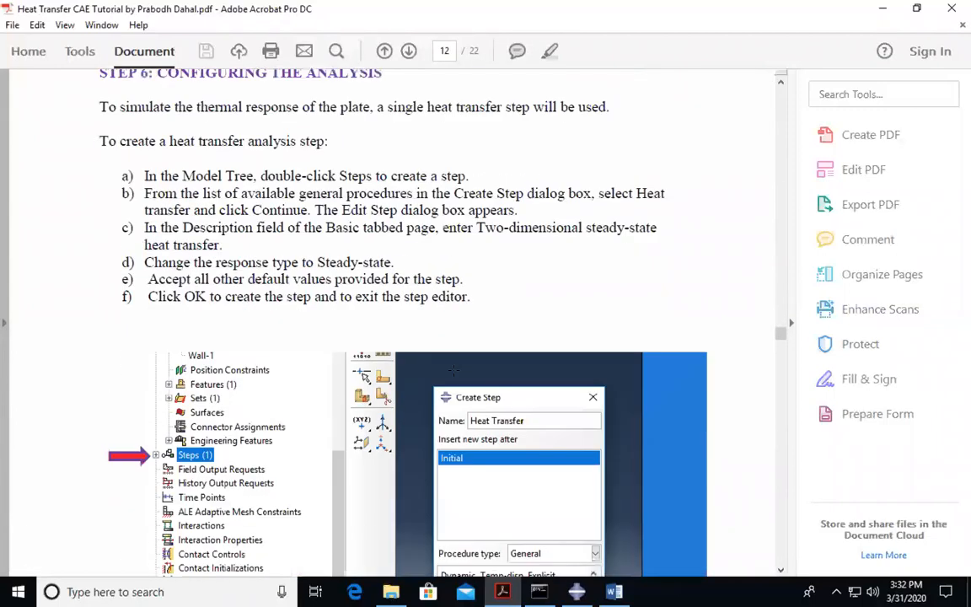
pyautogui.scroll(-18, 453, 371)
pyautogui.scroll(-18, 456, 375)
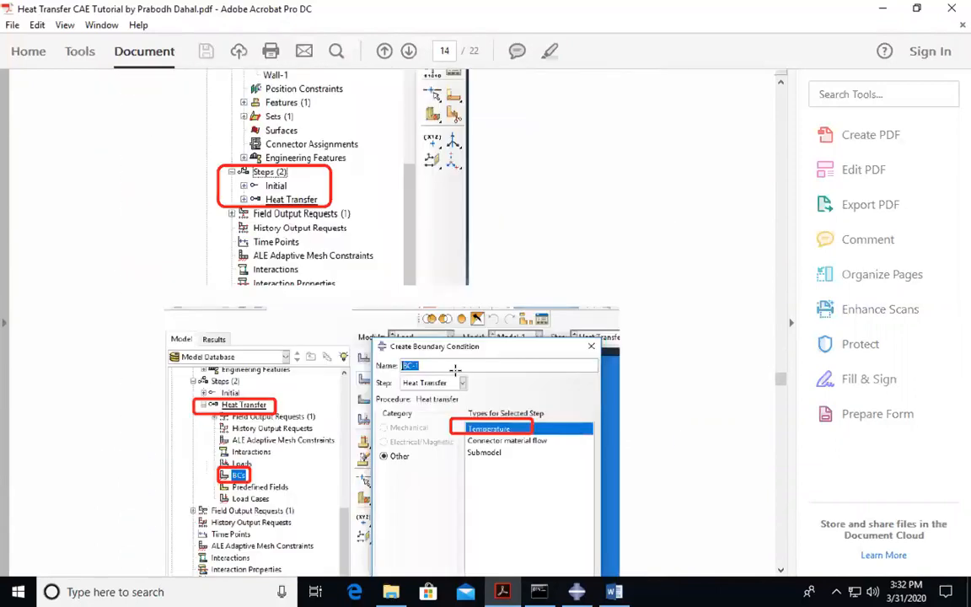
pyautogui.scroll(-15, 455, 371)
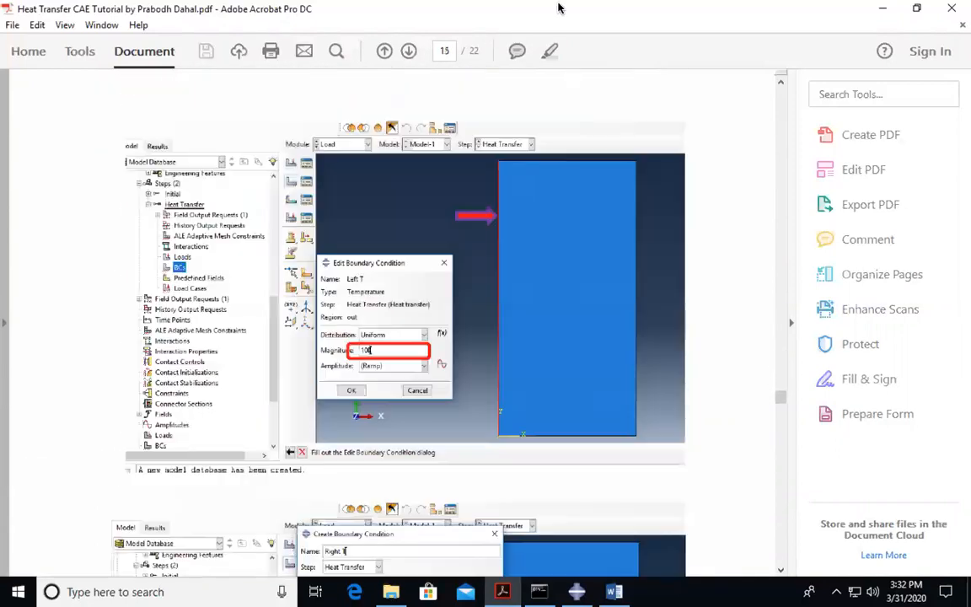